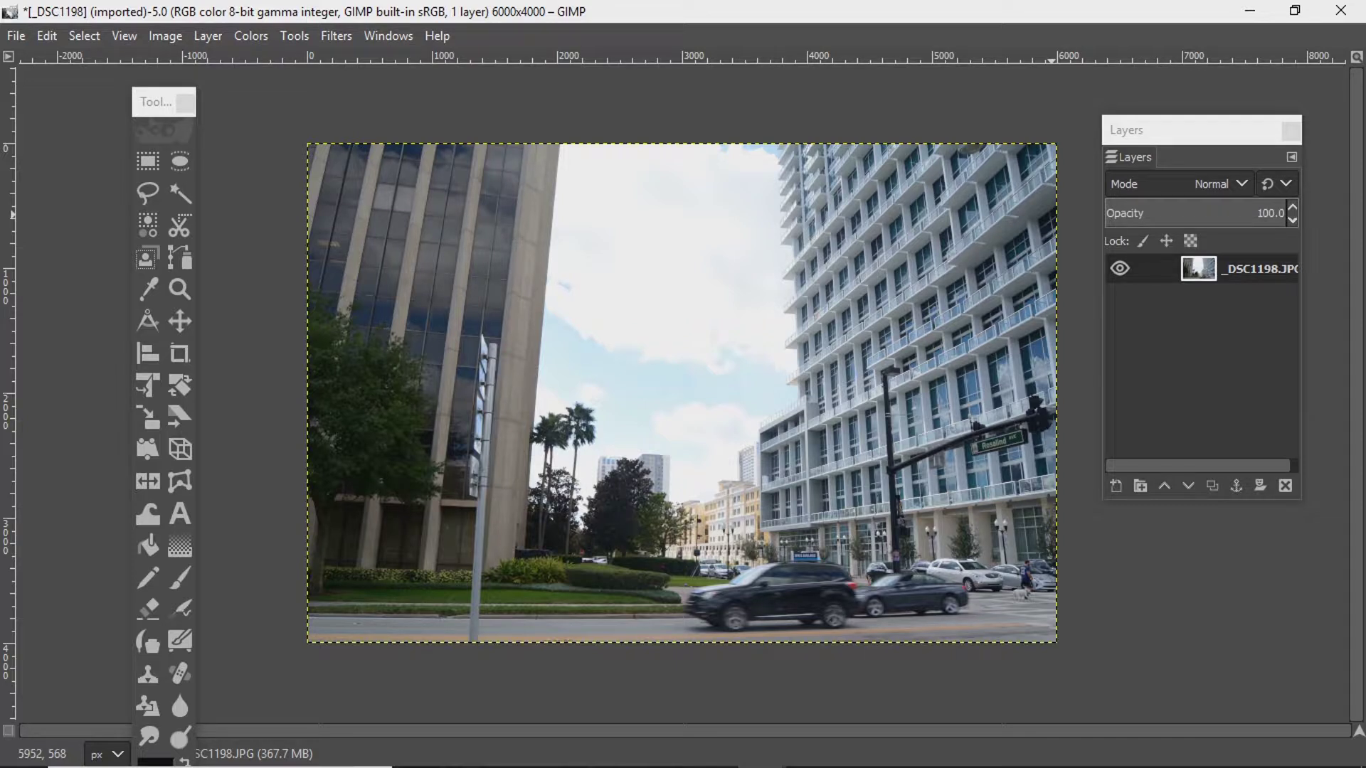
Move the Toolbox and Layers windows clear of the photo and open the Color Temperature adjustment
left_click_drag(155, 102, 70, 43)
left_click_drag(1167, 130, 1162, 46)
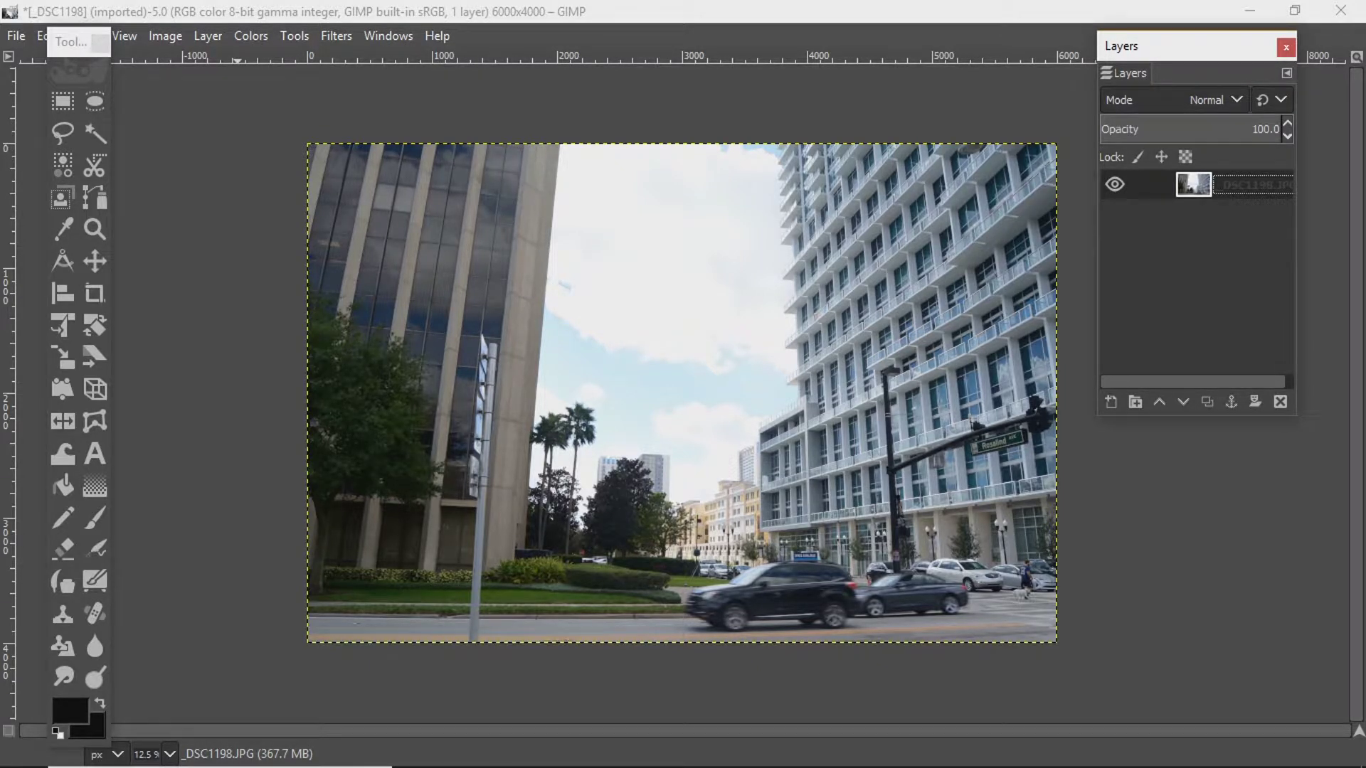
key("alt+c")
key("Down")
key("Down")
key("Down")
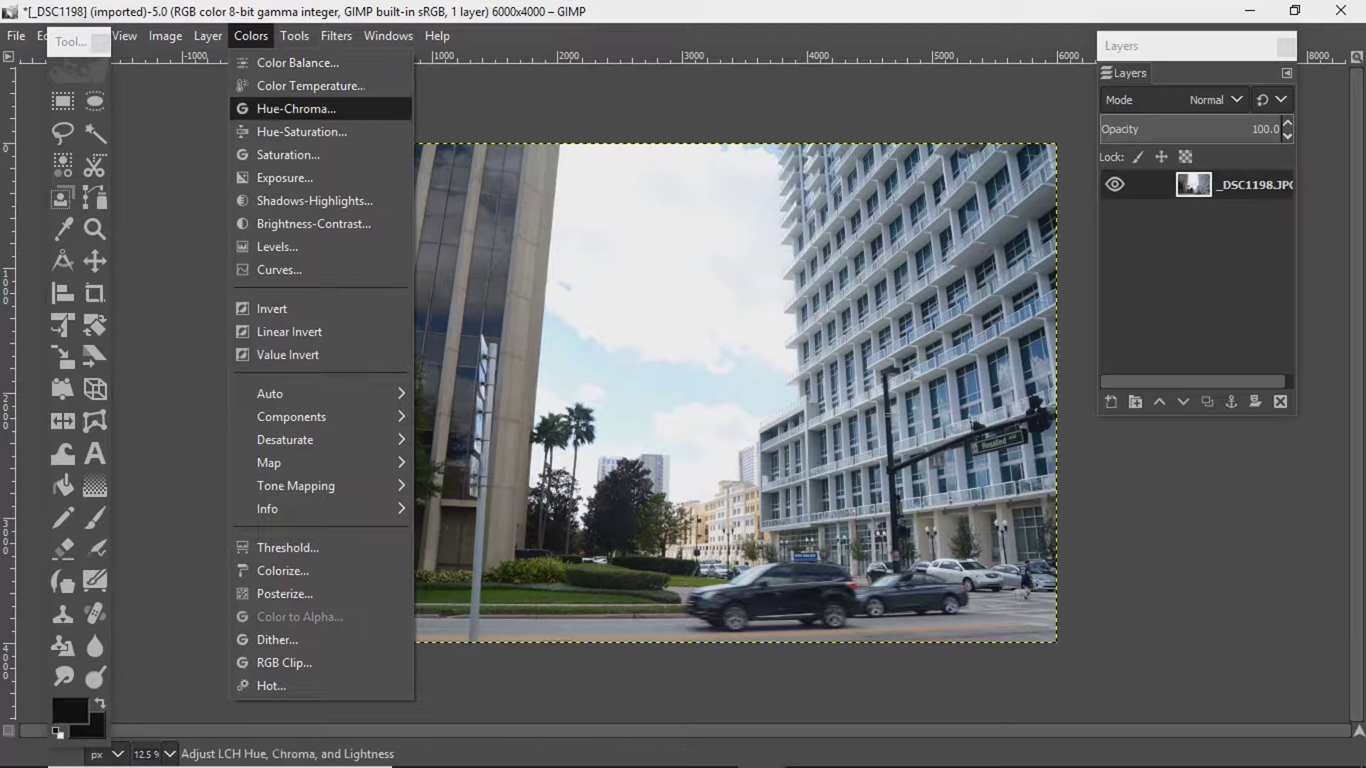
key("Up")
key("Return")
left_click_drag(1124, 65, 1161, 50)
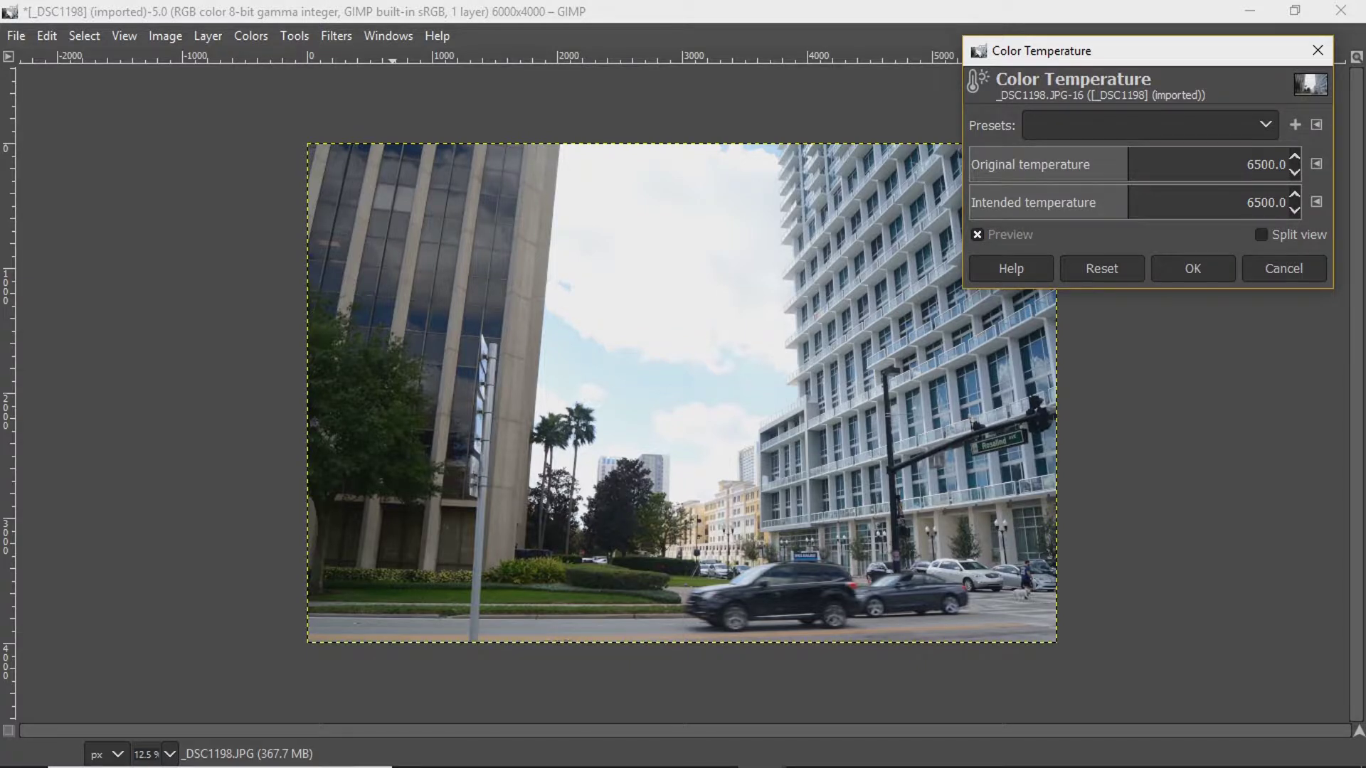
Warm the photo by raising the intended temperature to 11517.3, using the split view to compare
left_click_drag(1220, 206, 1247, 203)
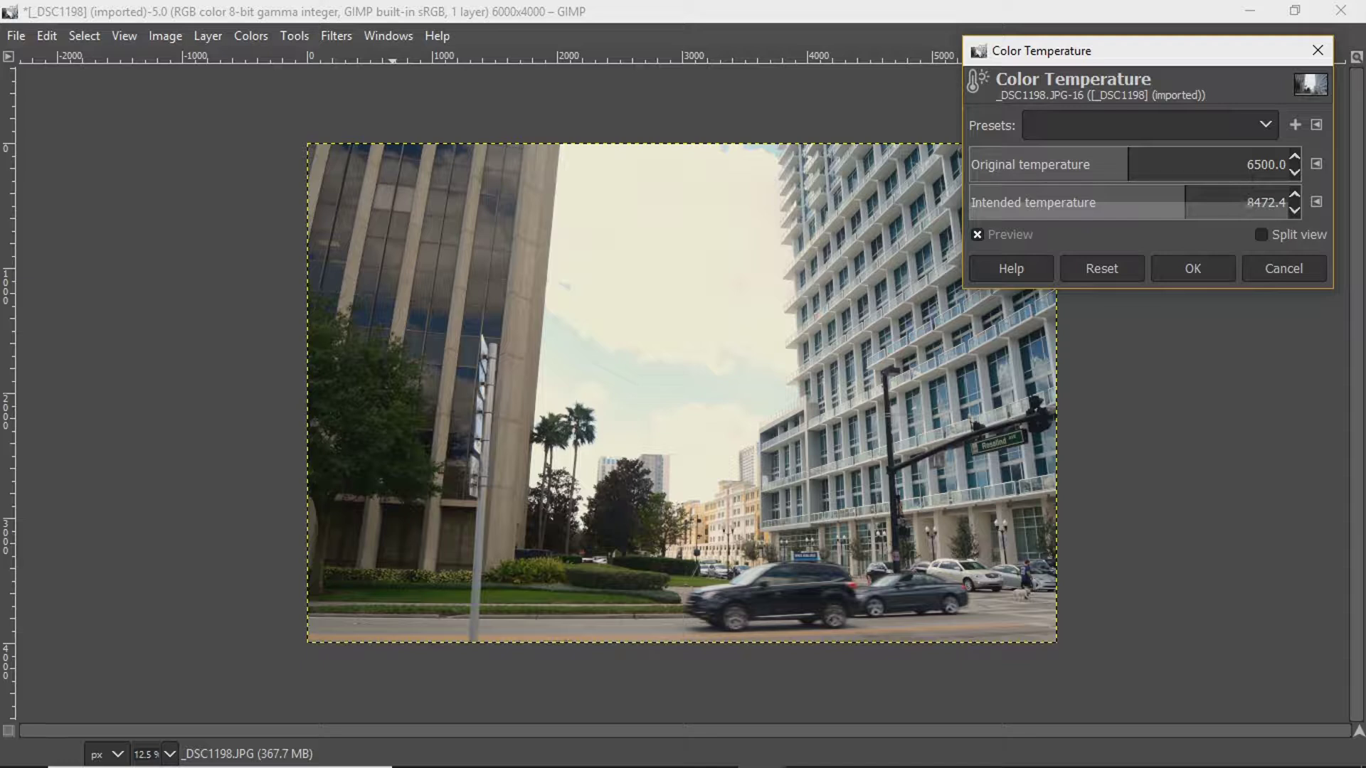
left_click_drag(1246, 203, 1247, 203)
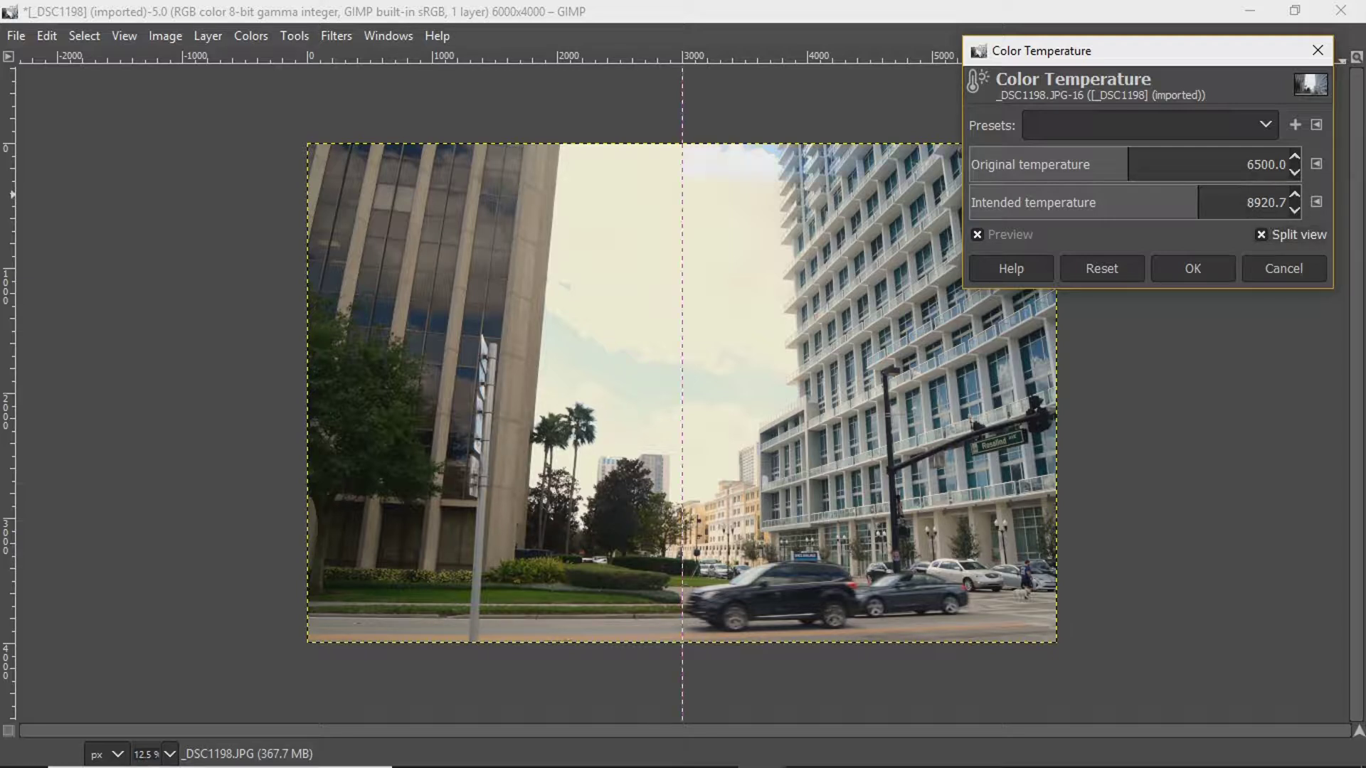
left_click_drag(1197, 202, 1289, 203)
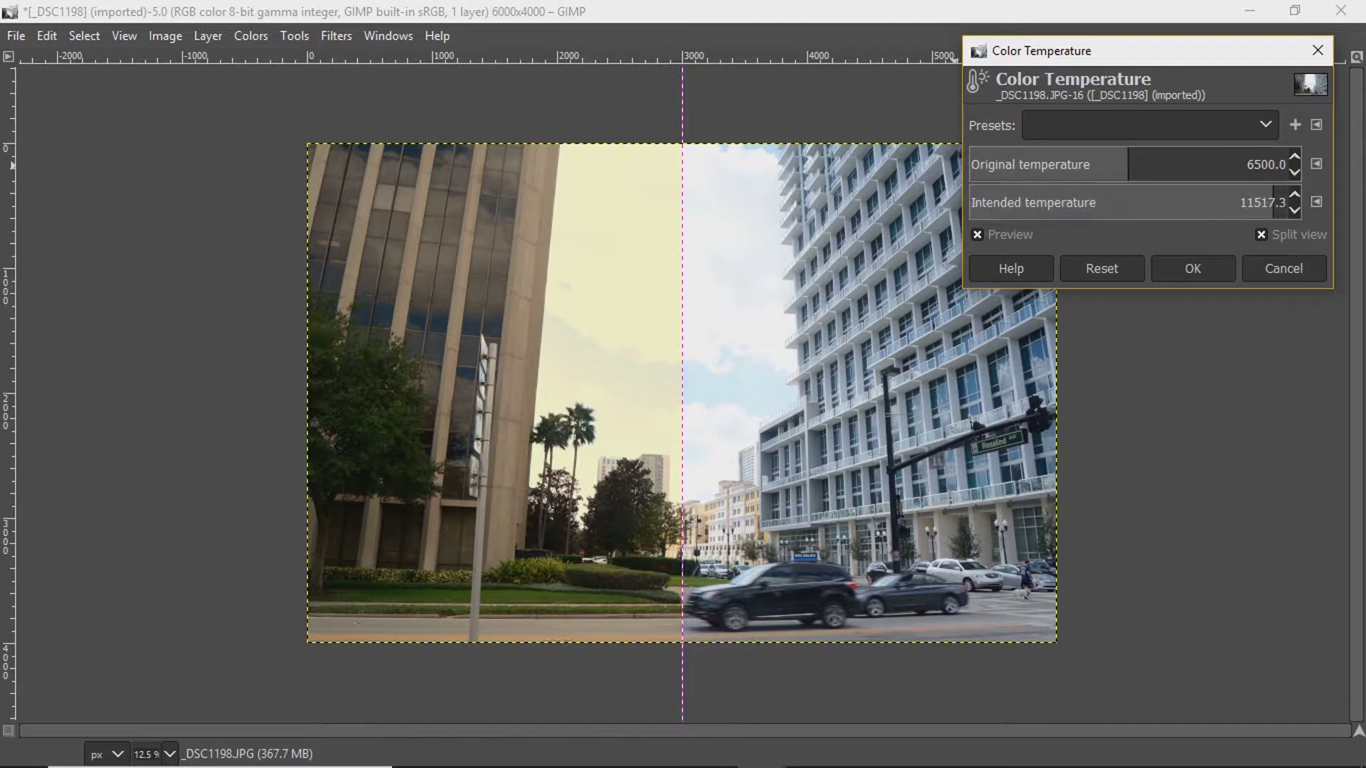
left_click_drag(1246, 202, 1275, 202)
Turn off the split view, compare the whole photo with and without the preview, and apply the Color Temperature adjustment
left_click_drag(1139, 51, 1109, 38)
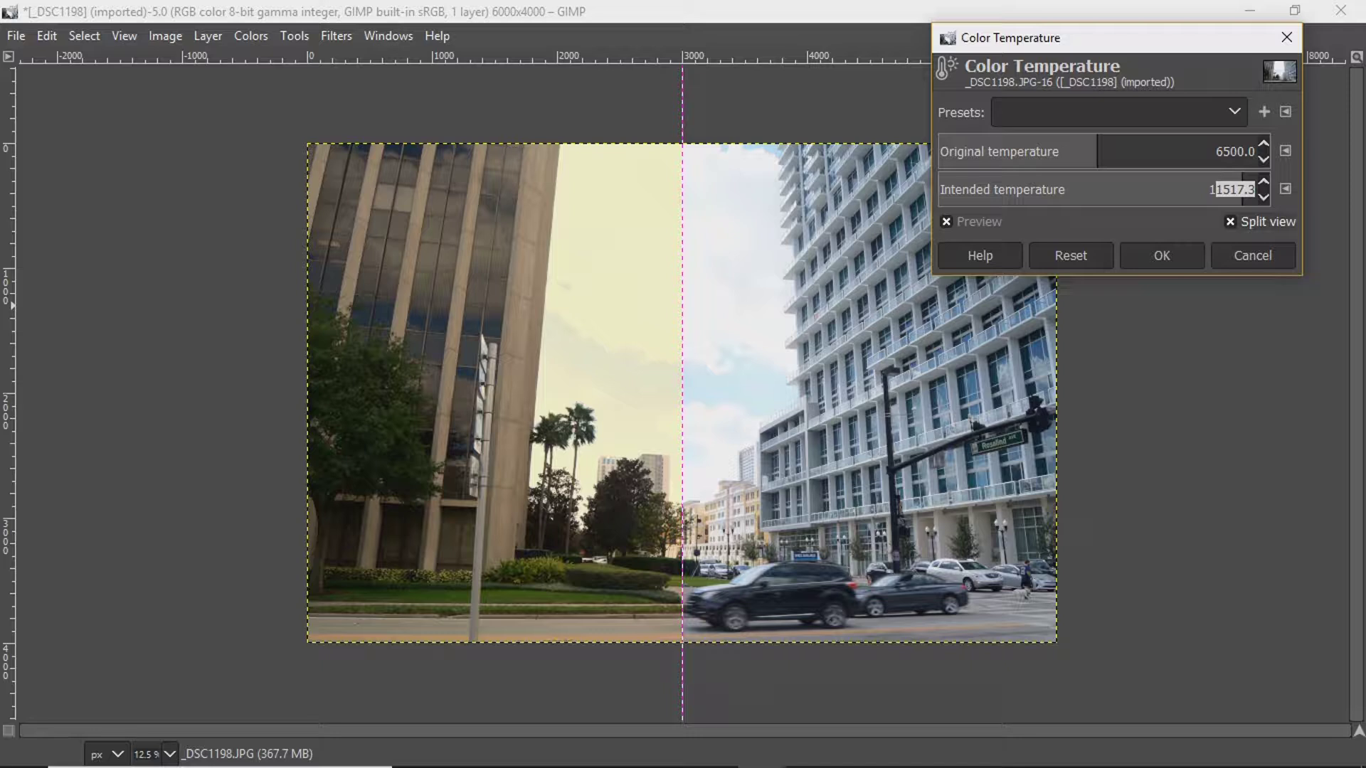
left_click(1255, 221)
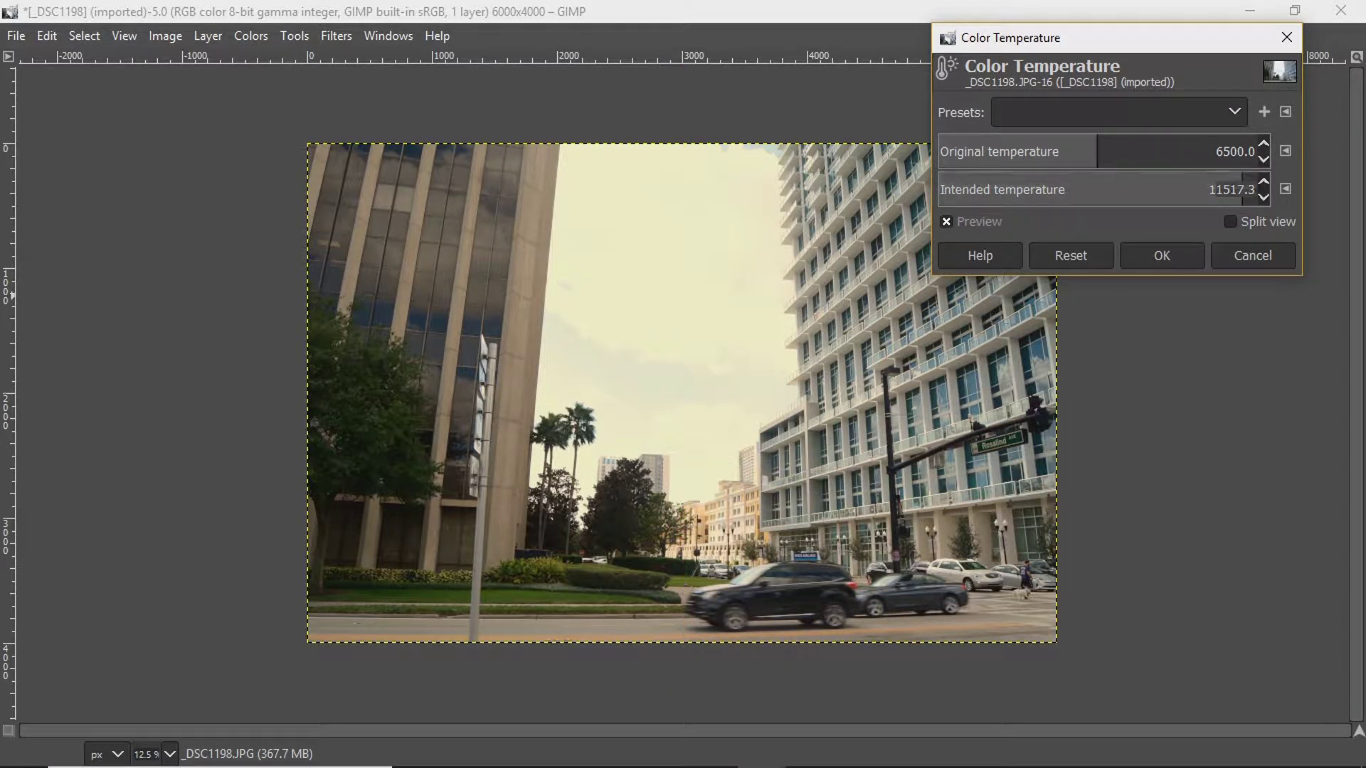
left_click_drag(1067, 37, 1080, 320)
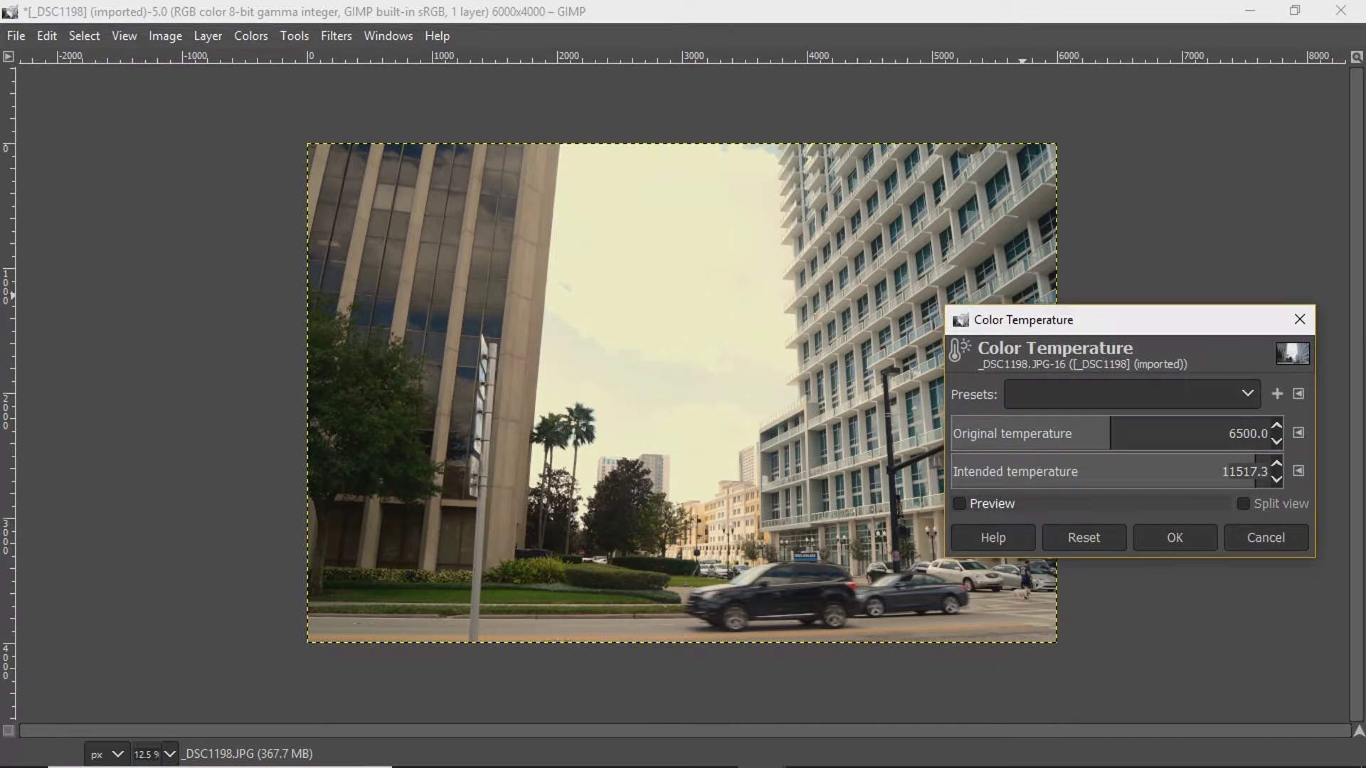
left_click_drag(1080, 319, 1105, 24)
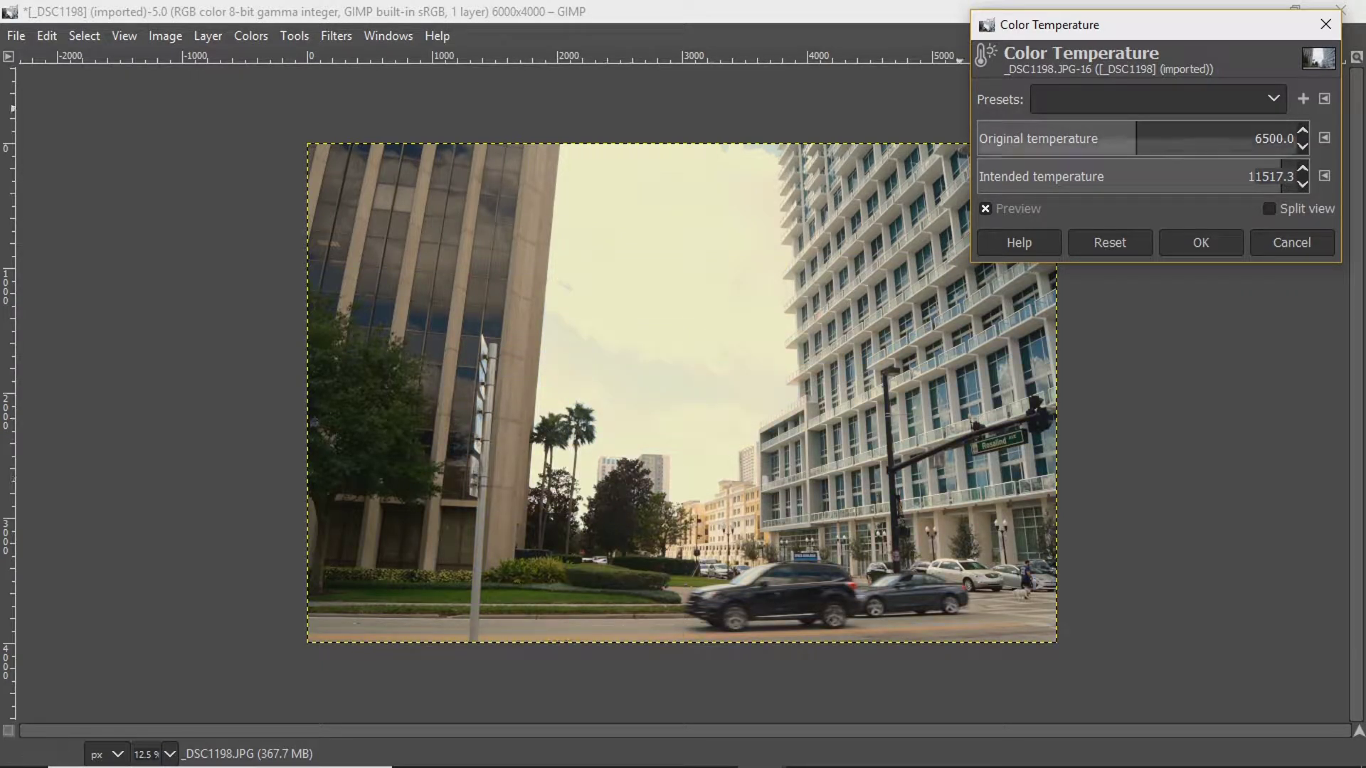
left_click_drag(1139, 24, 1063, 67)
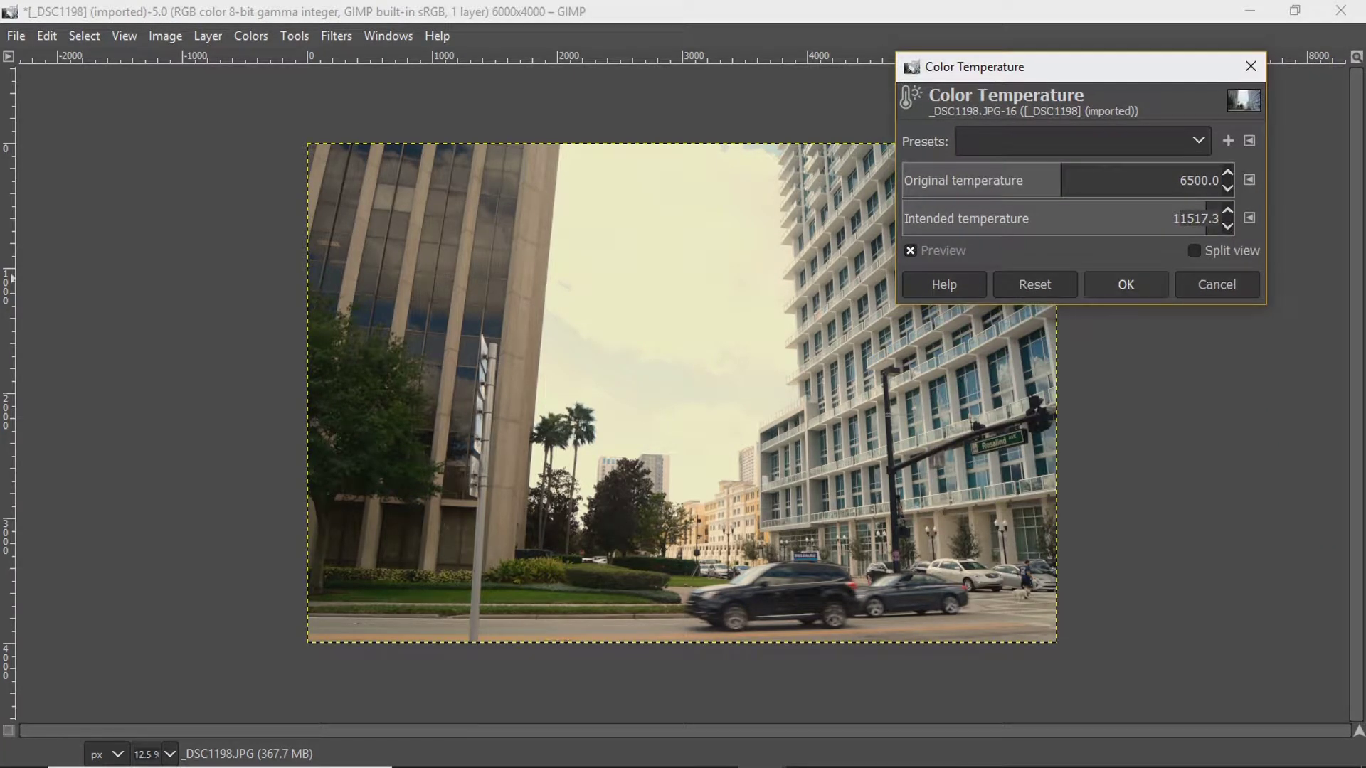
key("Return")
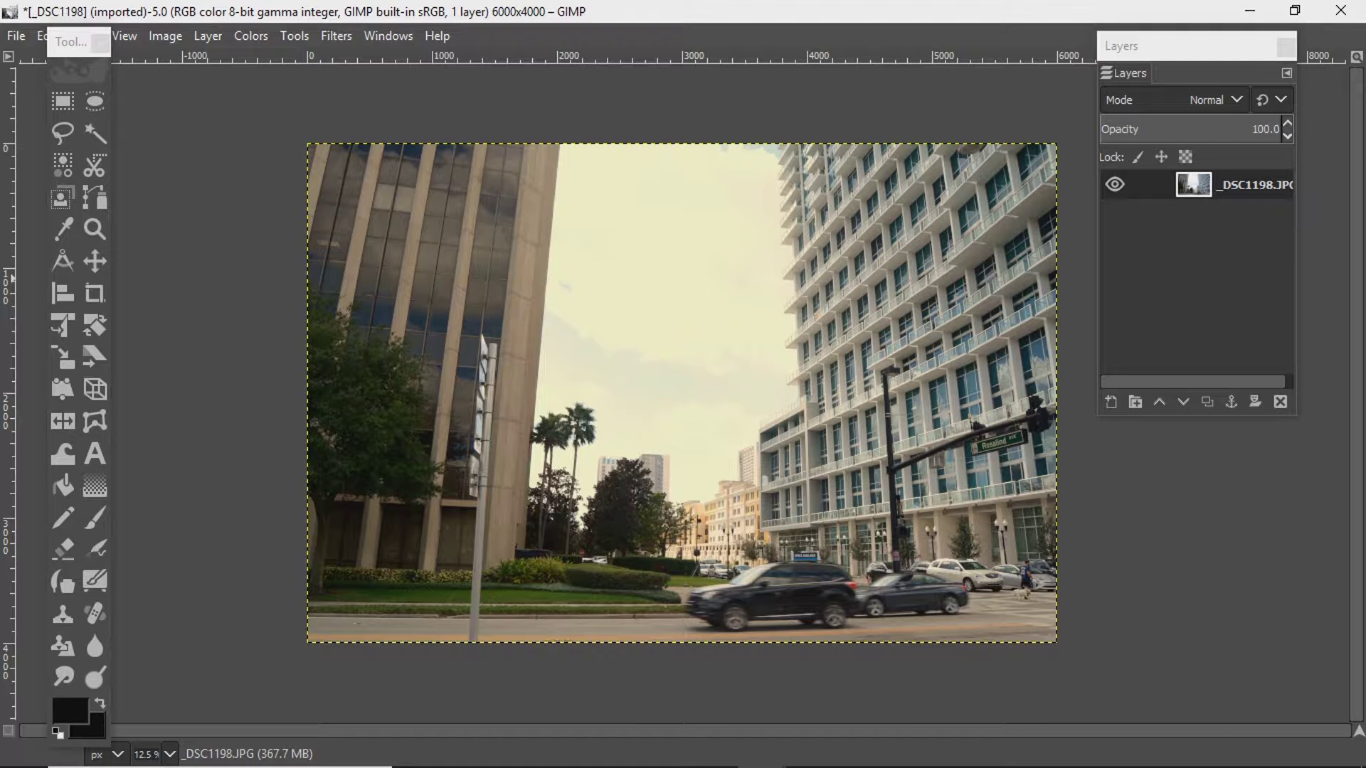
Duplicate the _DSC1198.JPG layer and enlarge the Layers window to show the full layer names
right_click(1203, 185)
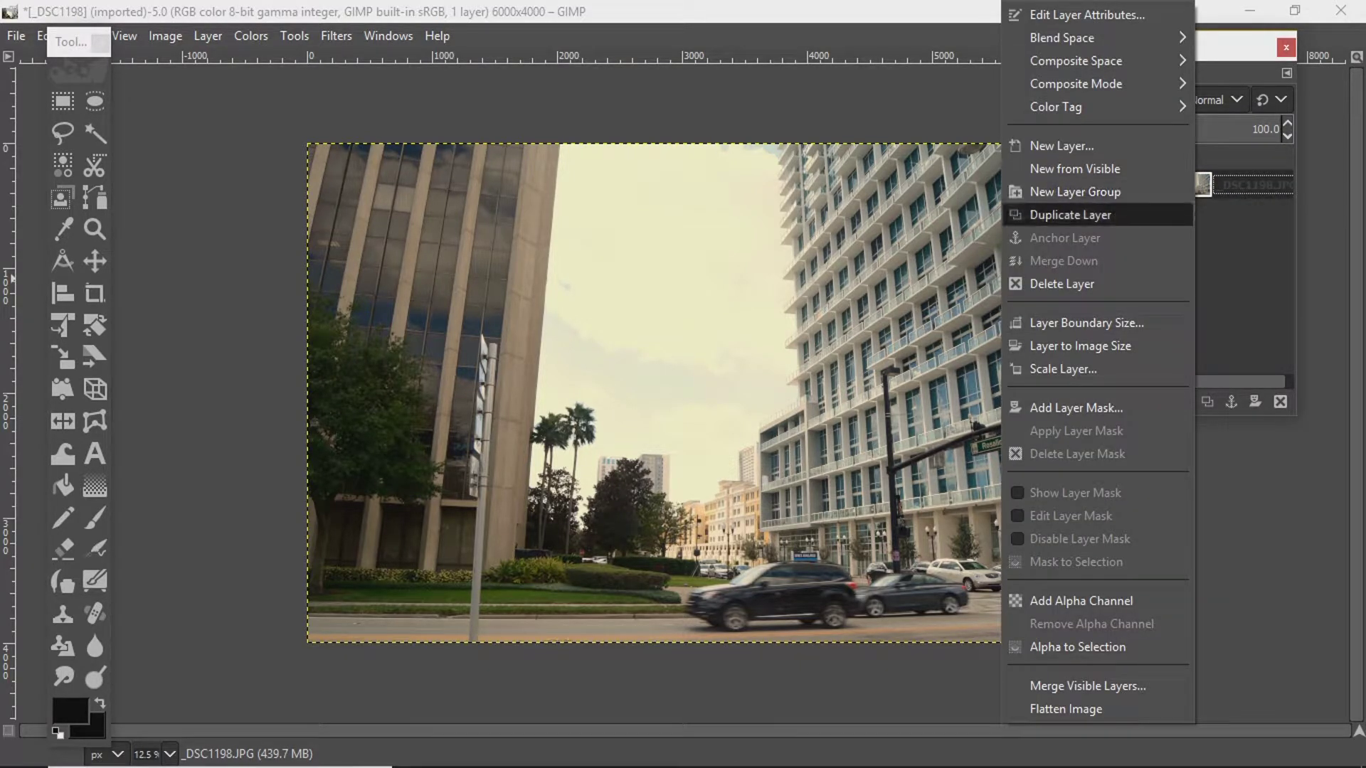
left_click(1070, 215)
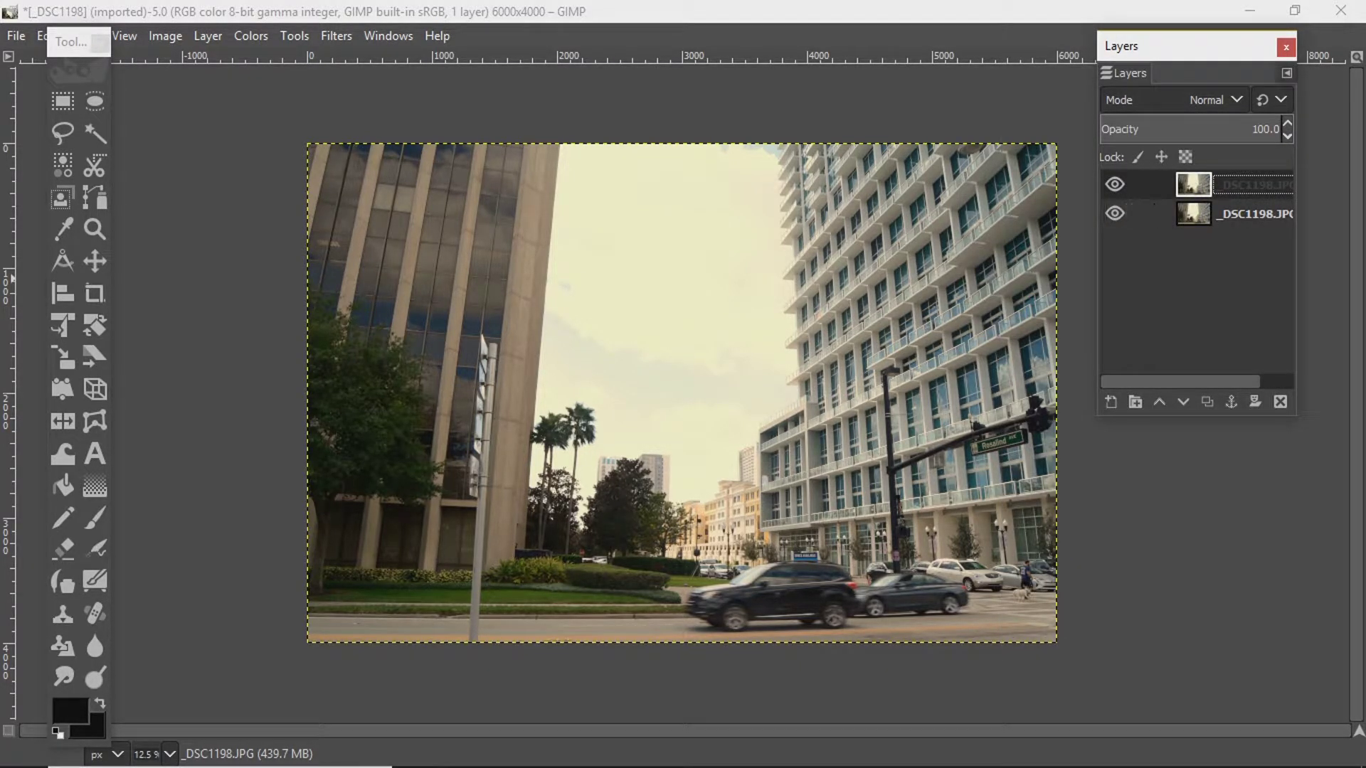
left_click_drag(1198, 417, 1198, 610)
left_click_drag(1097, 441, 1060, 441)
left_click_drag(1139, 45, 1193, 53)
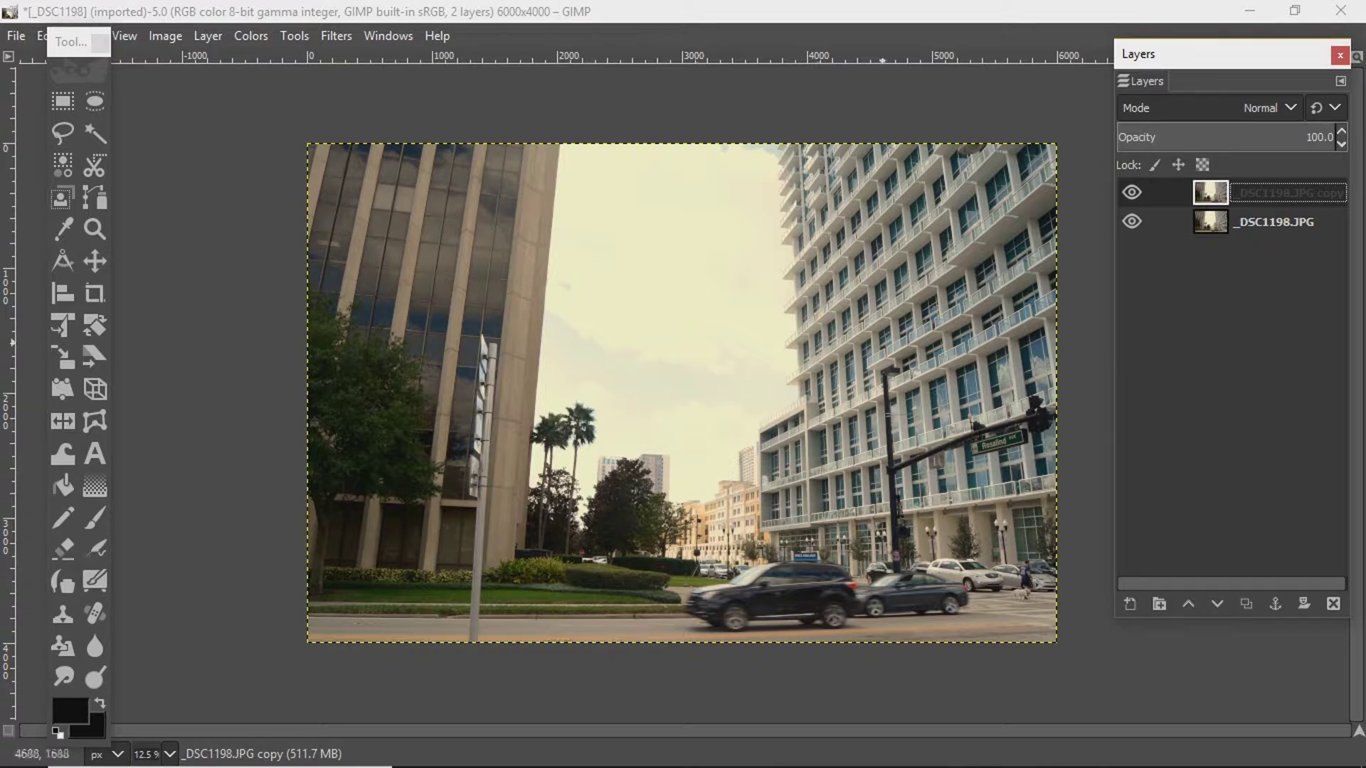
Set the duplicate layer to 50 opacity with Darken only mode, and toggle its visibility to compare
double_click(1317, 136)
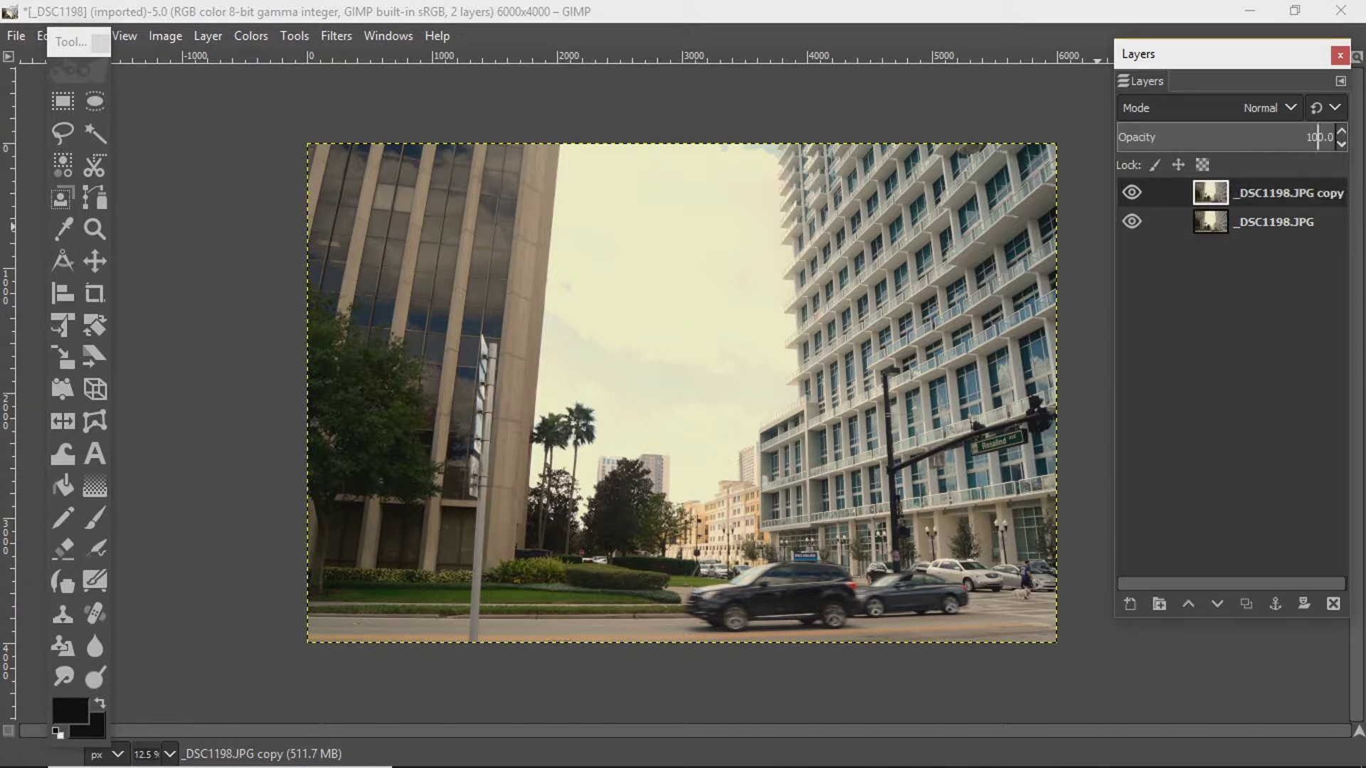
type("5")
key("Return")
left_click(1270, 109)
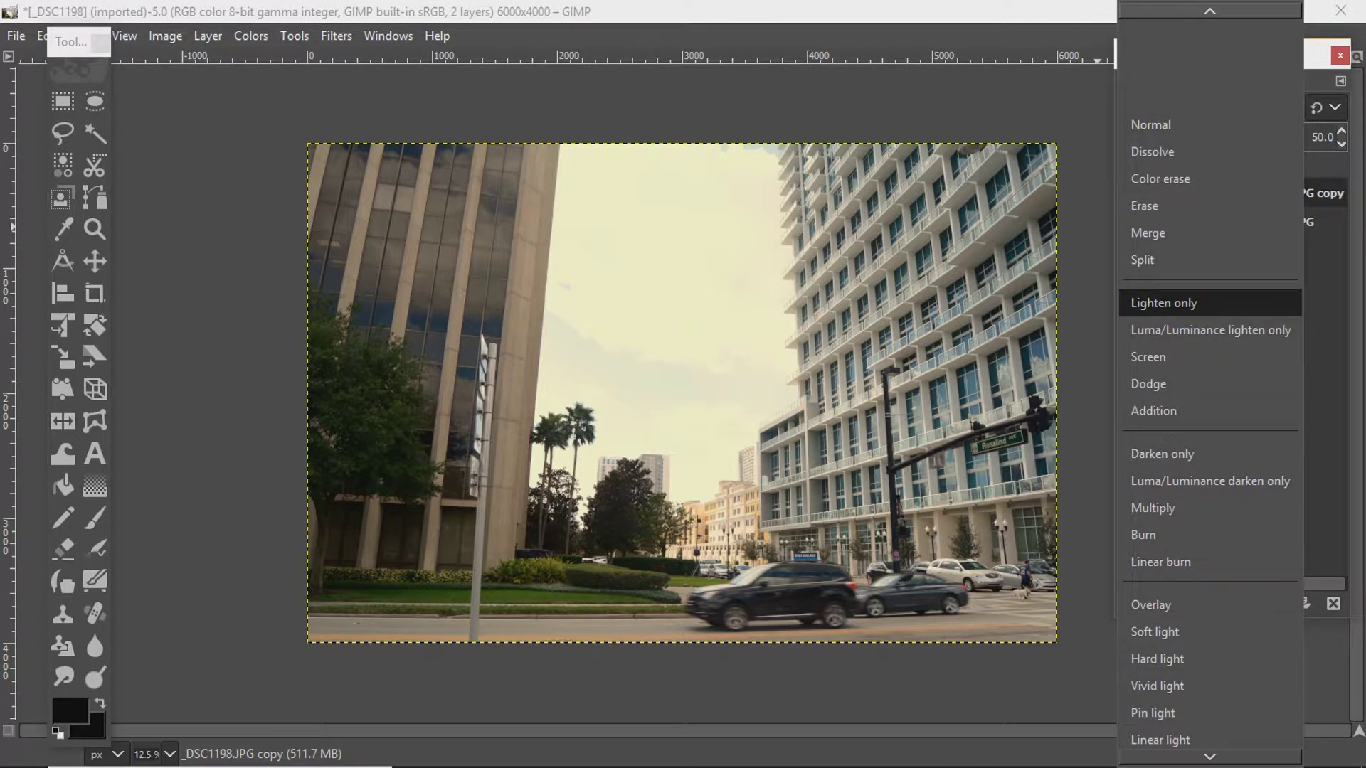
scroll(1210, 342, "down", 1)
left_click(1163, 406)
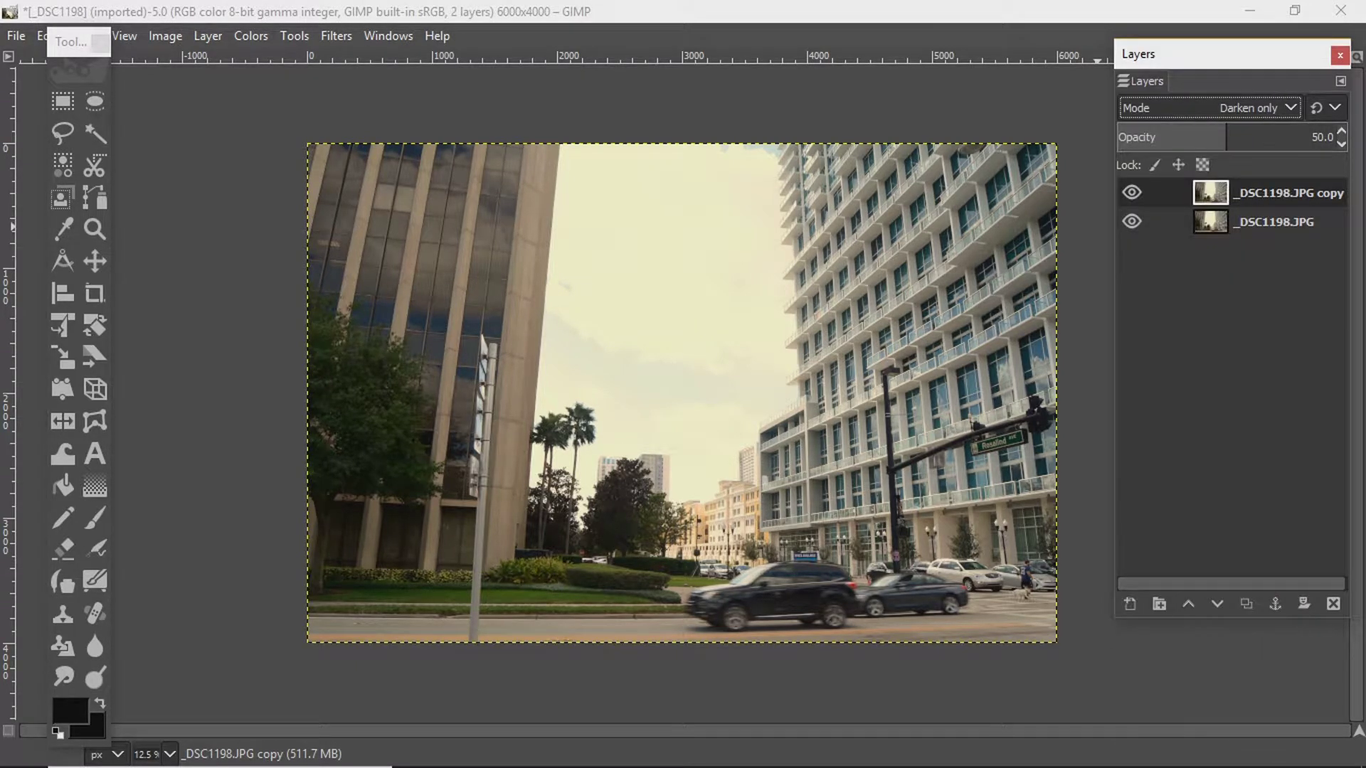
left_click(1132, 193)
left_click(1132, 193)
Change the duplicate layer's blend mode to Burn
left_click(1270, 108)
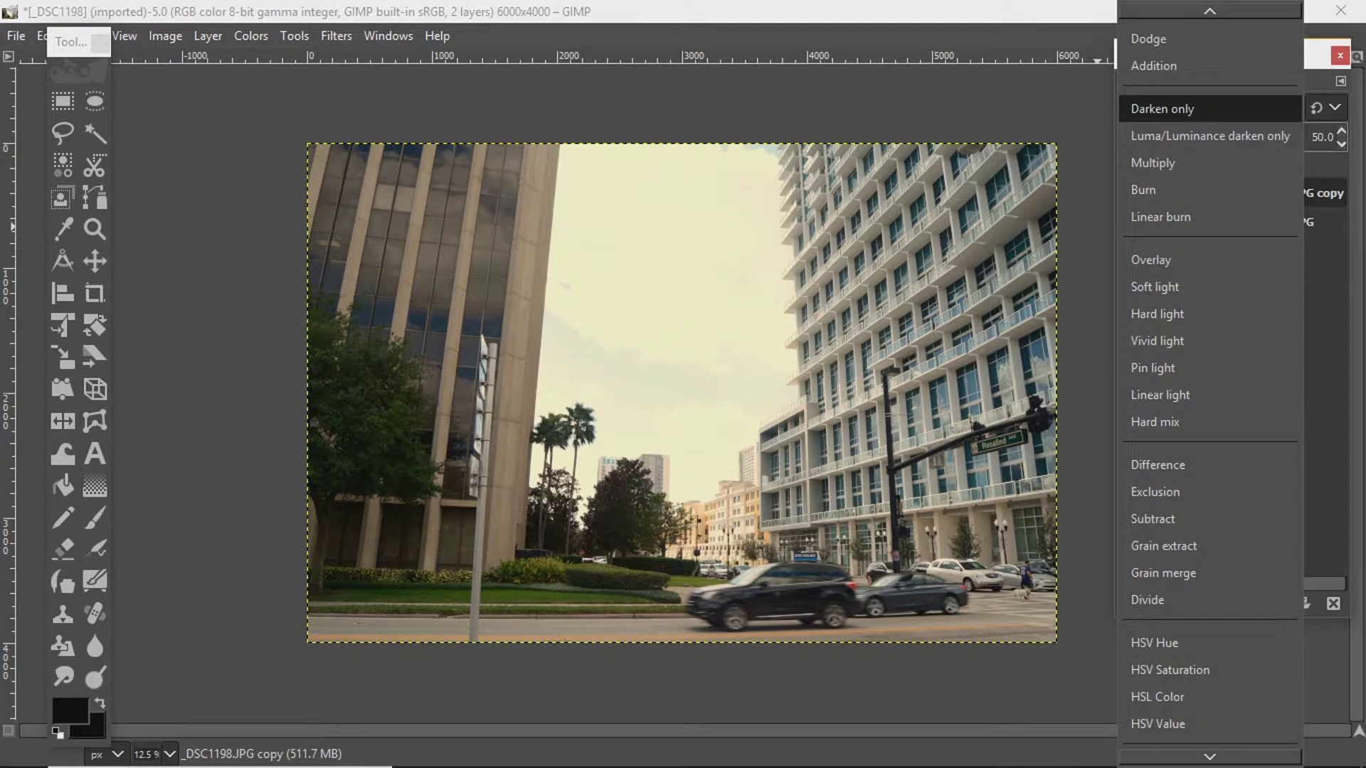
scroll(1209, 373, "down", 1)
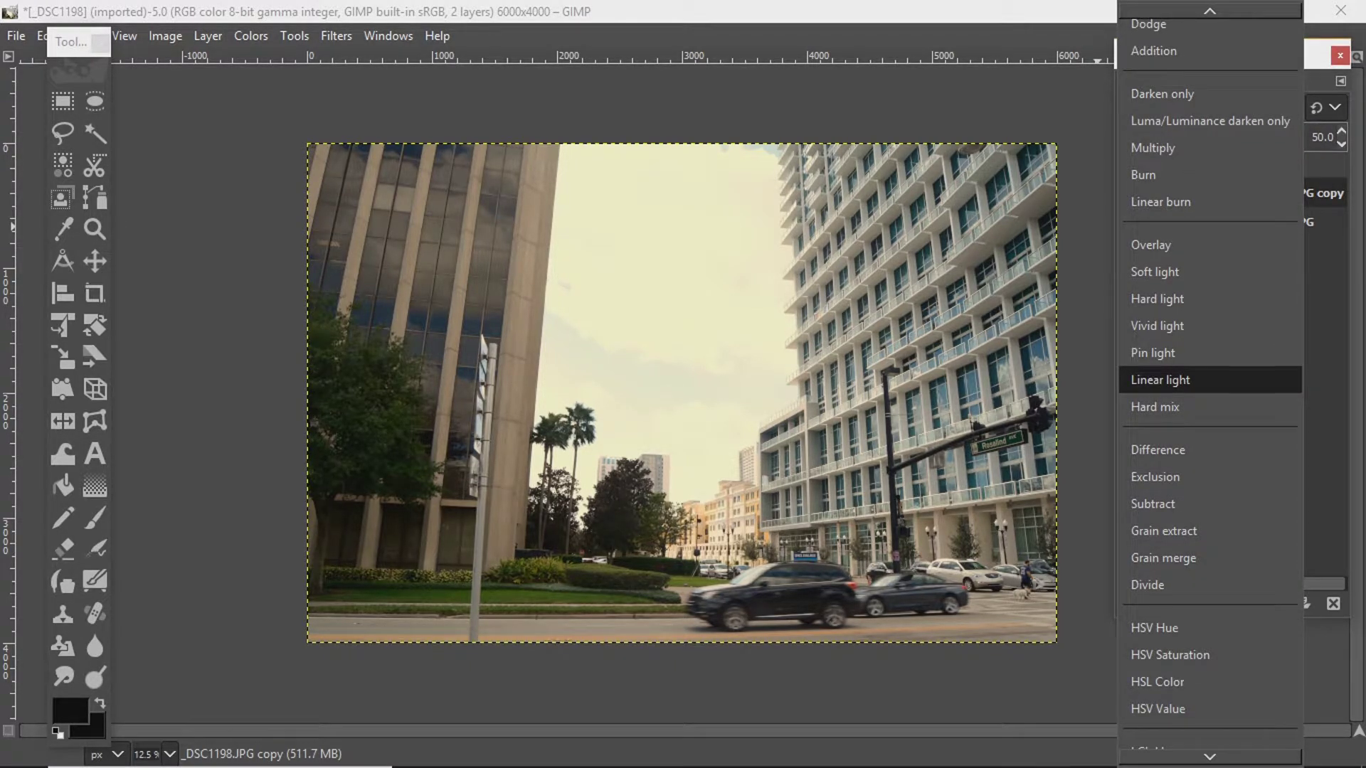
scroll(1209, 356, "down", 1)
scroll(1209, 347, "up", 1)
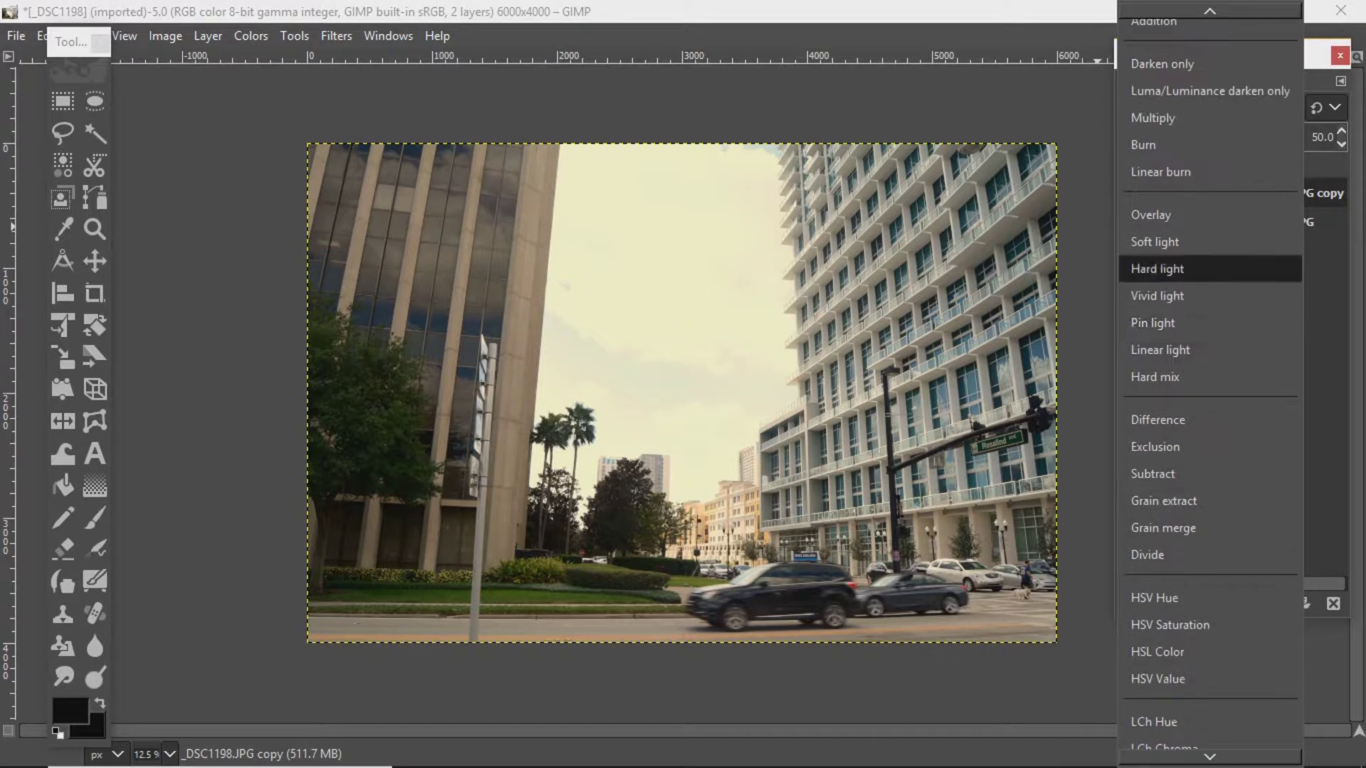
left_click(1210, 145)
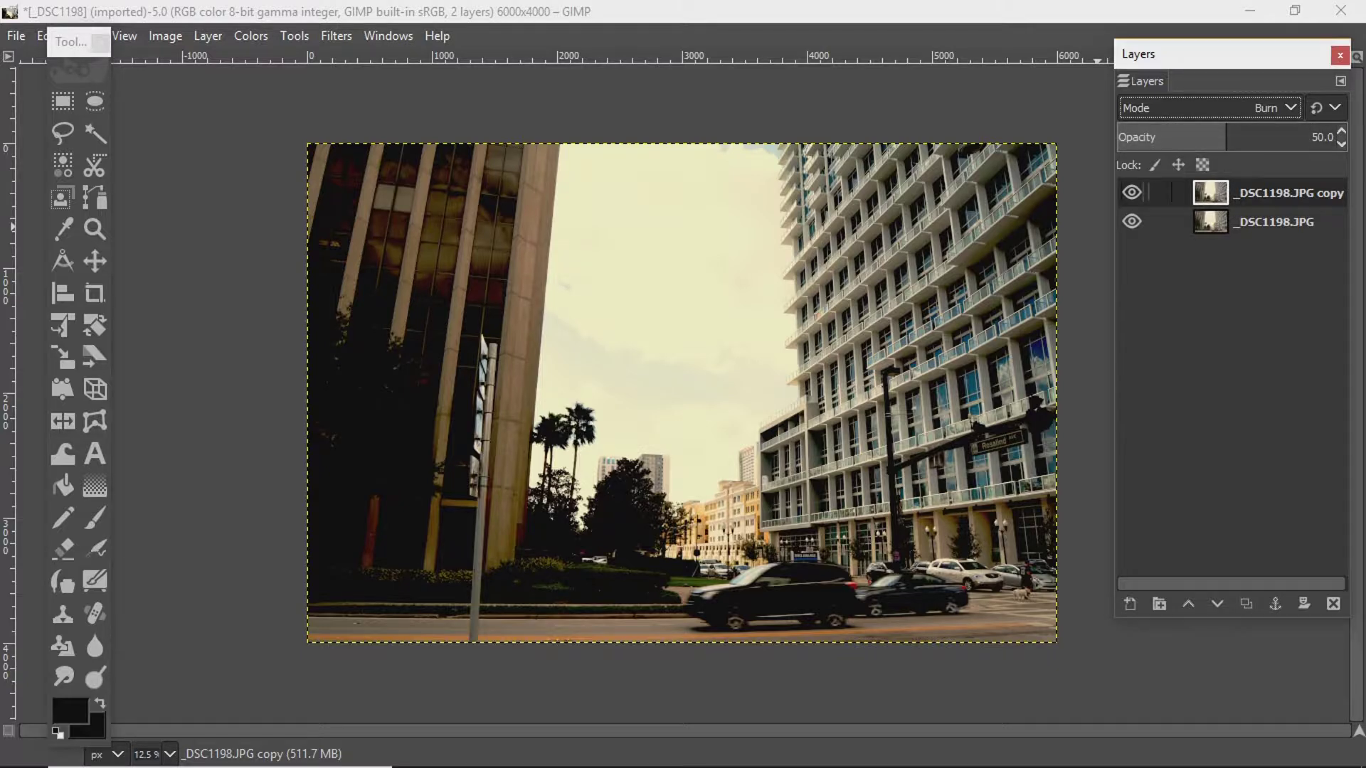
Hide the duplicate layer to compare, and delete it
left_click(1131, 192)
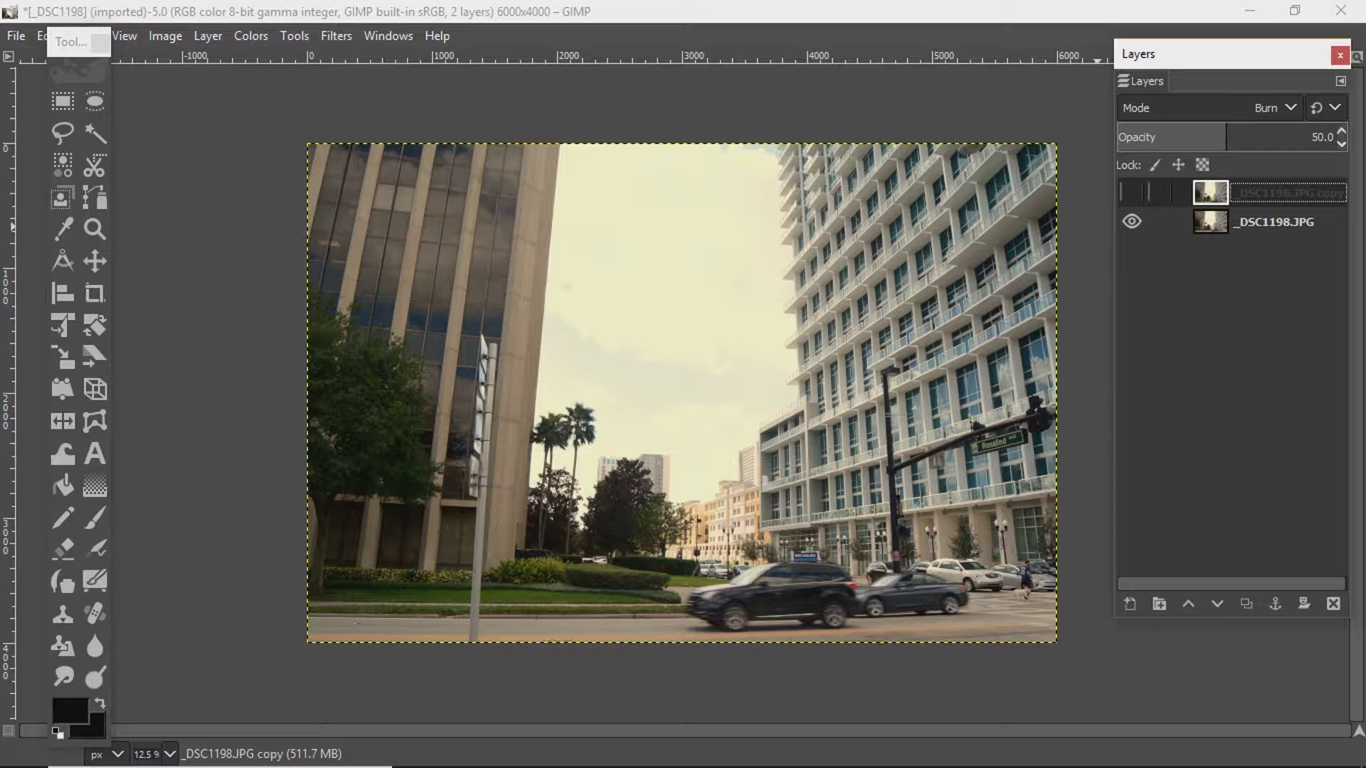
right_click(1238, 192)
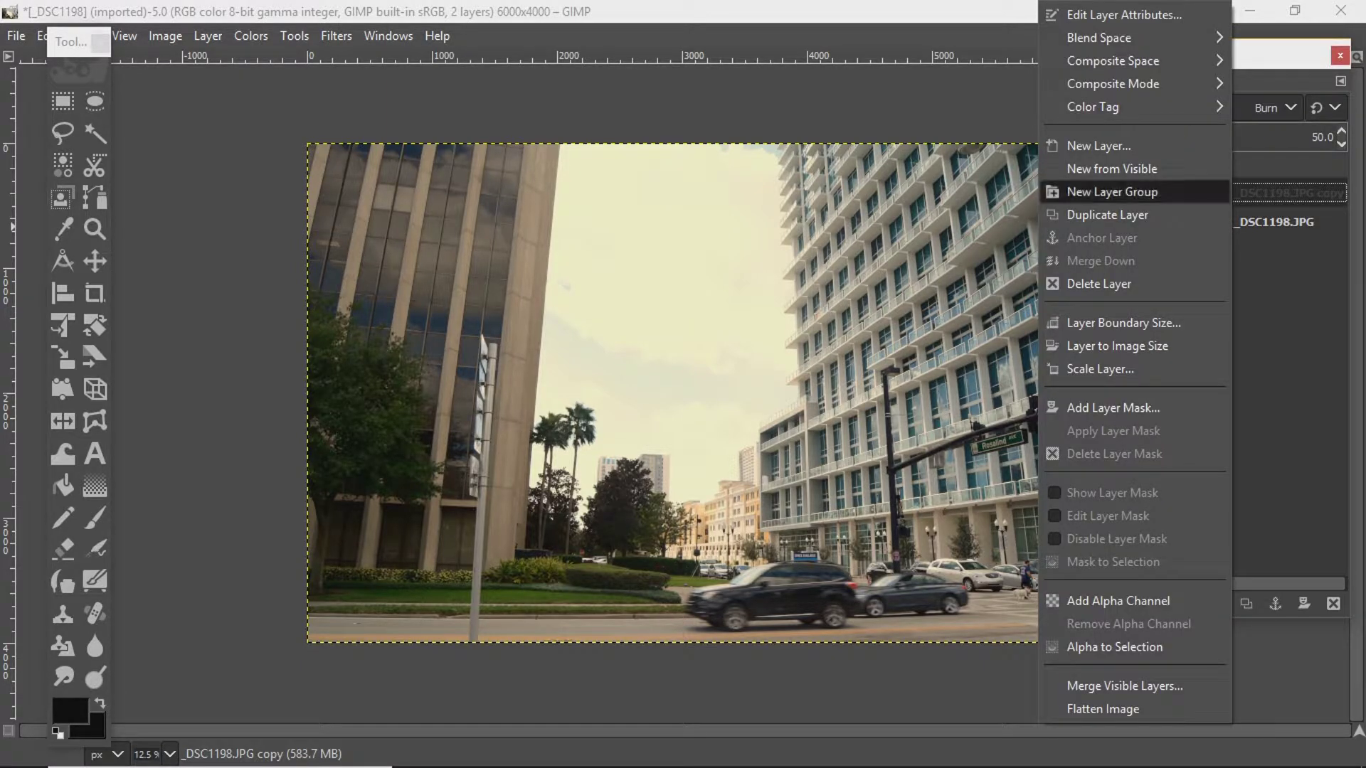
left_click(1099, 283)
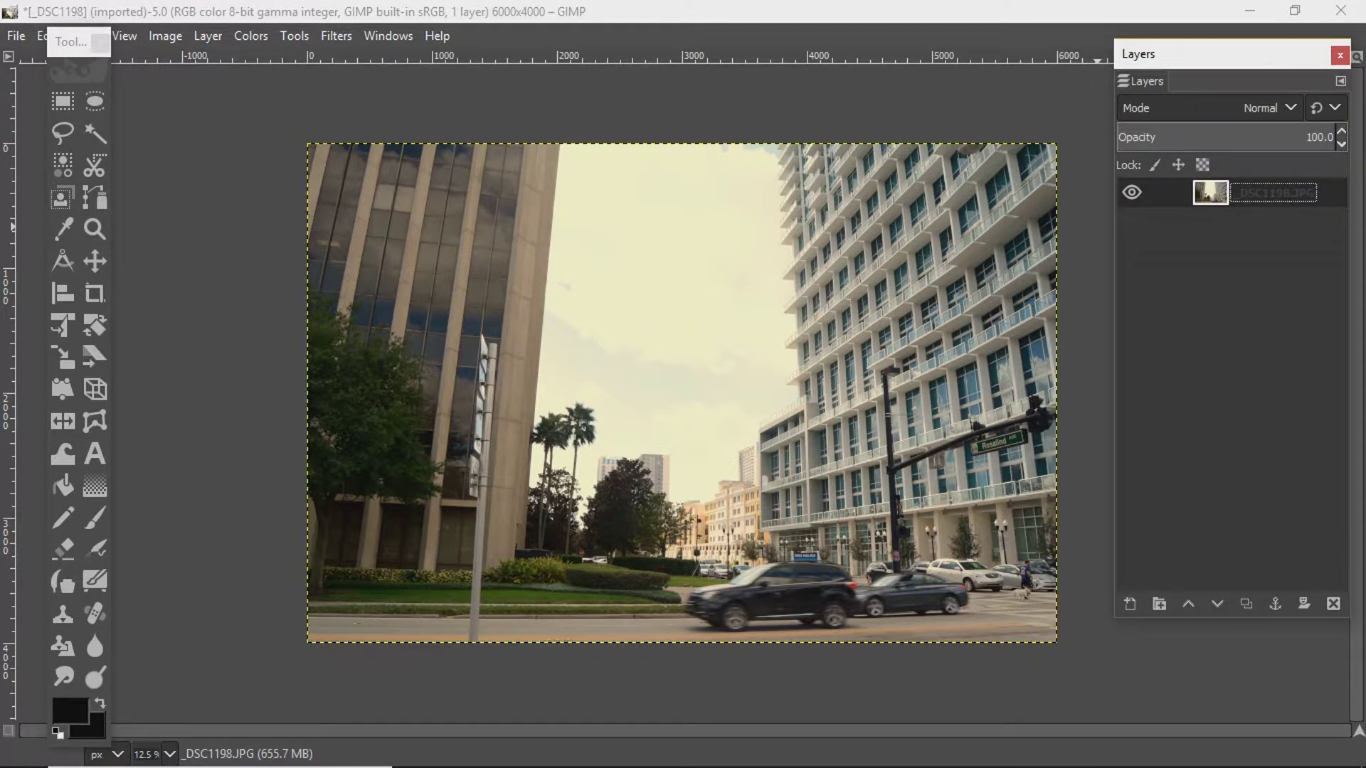
Enlarge the view of the photo to 16.4% and move the Toolbox and Layers windows to opposite edges to inspect it
left_click_drag(1231, 54, 1212, 100)
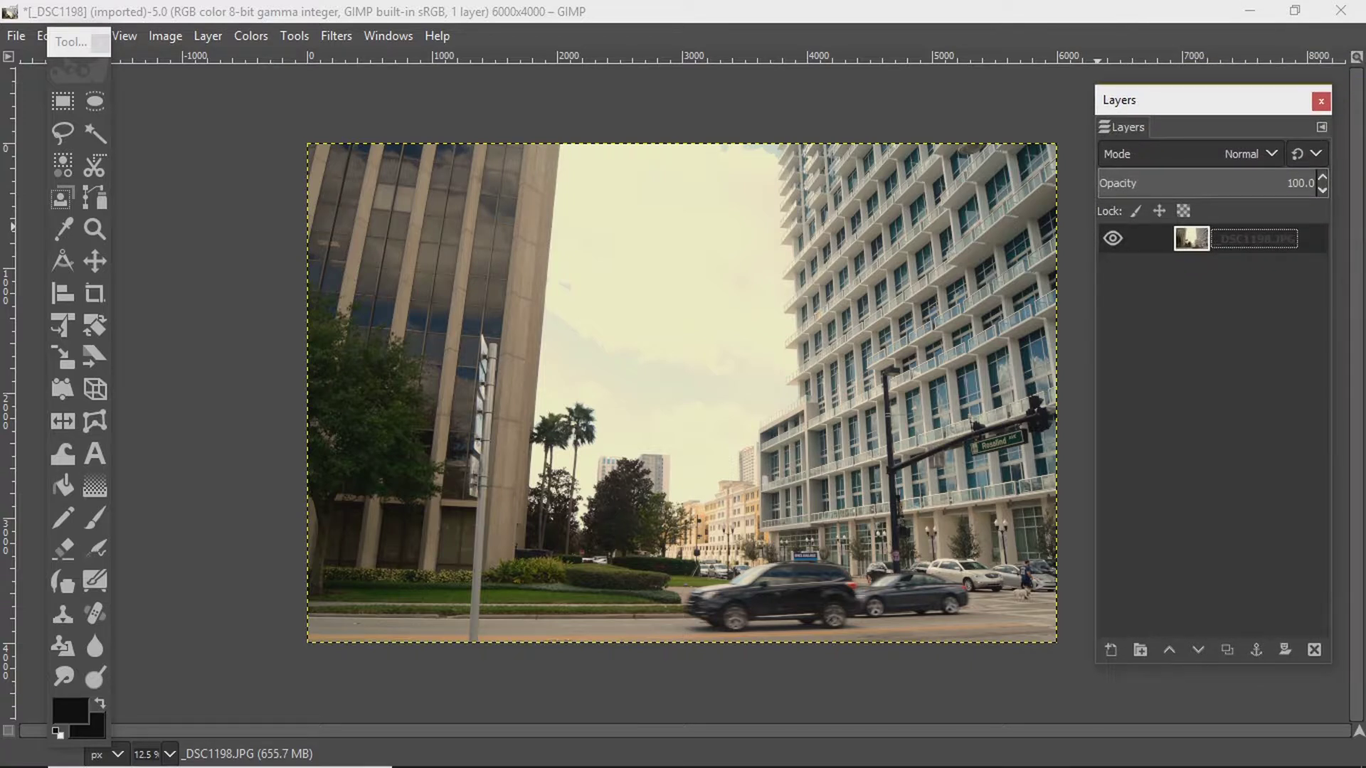
left_click_drag(86, 42, 190, 17)
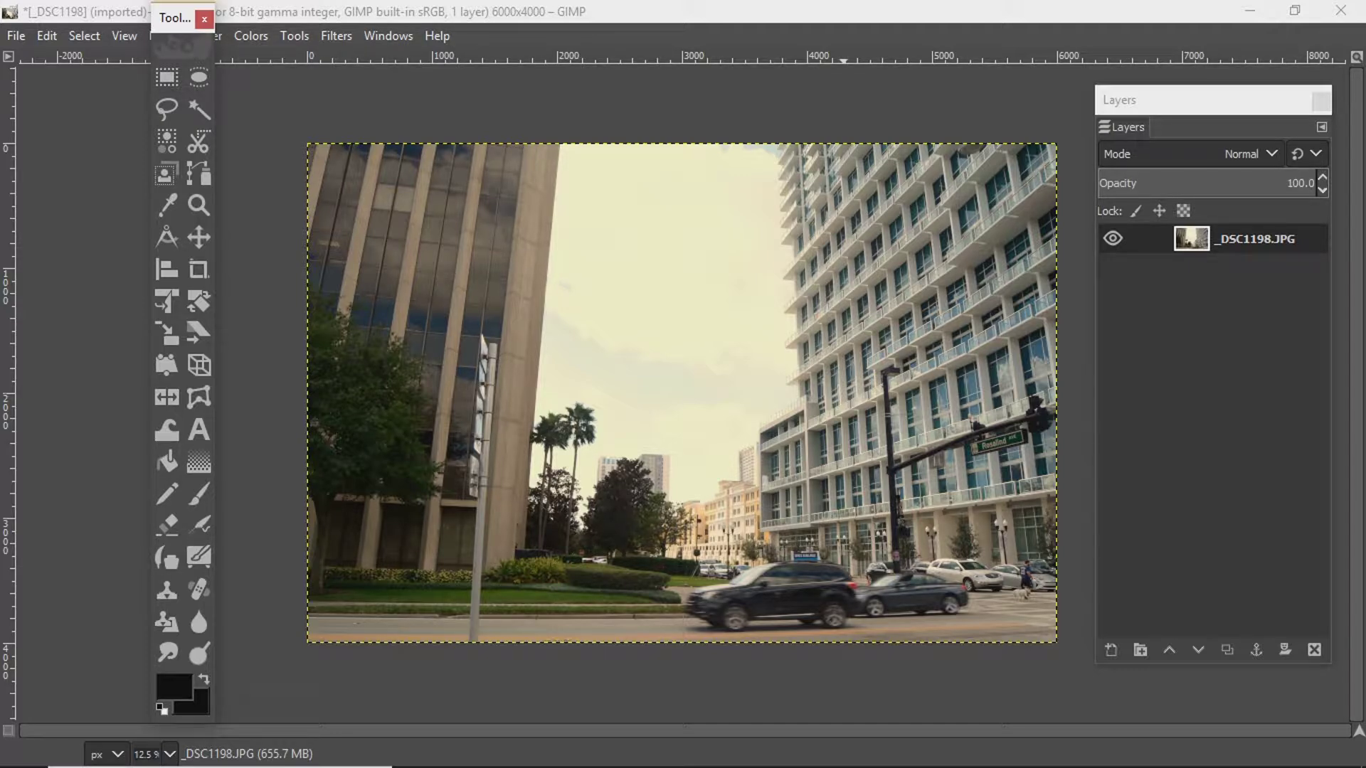
scroll(682, 393, "up", 1)
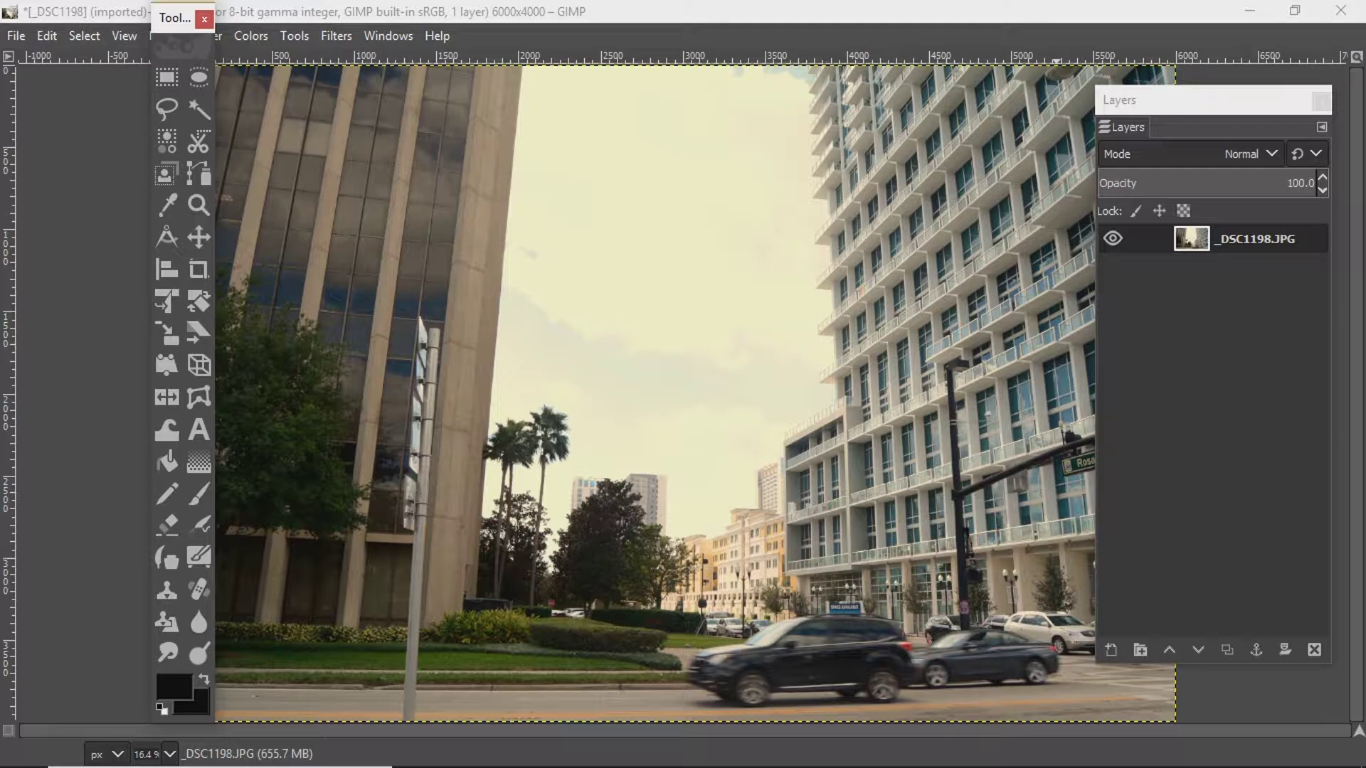
left_click_drag(175, 18, 21, 29)
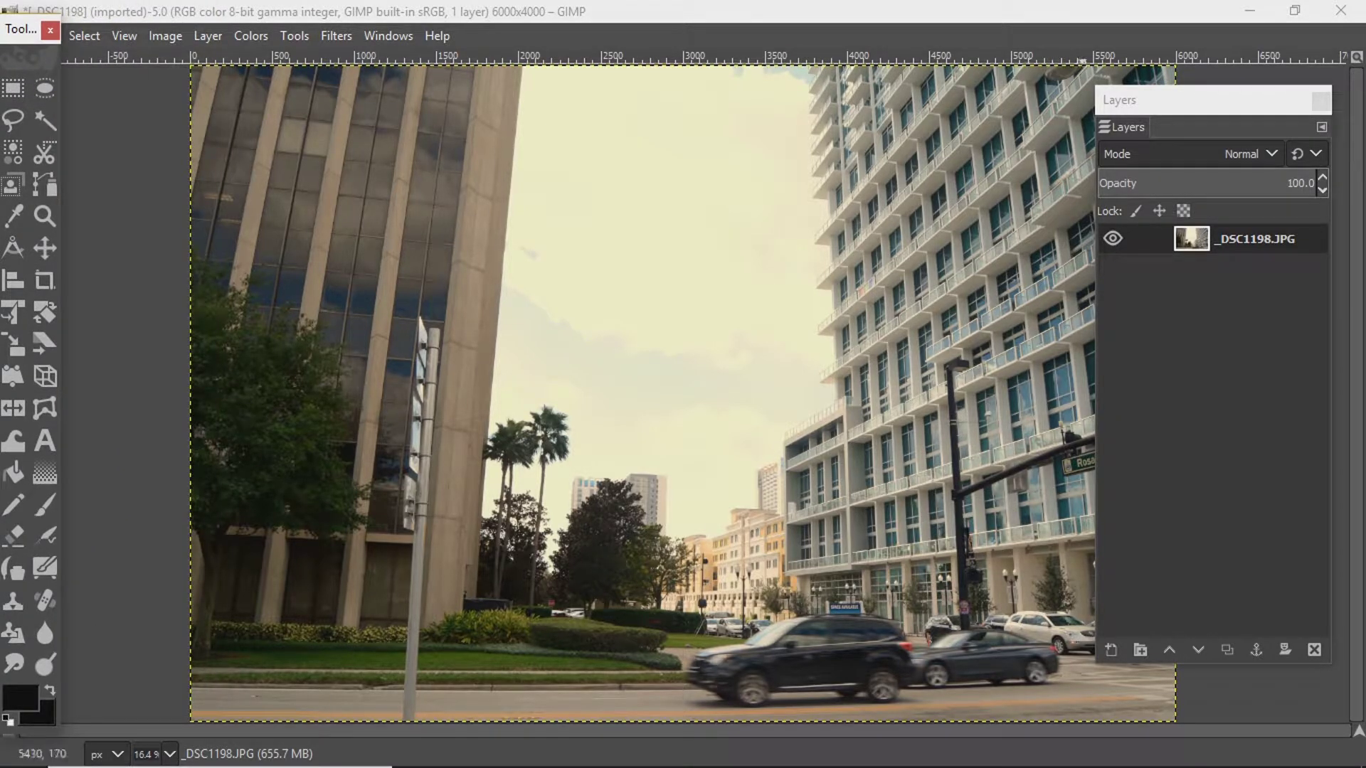
left_click_drag(1181, 100, 5, 109)
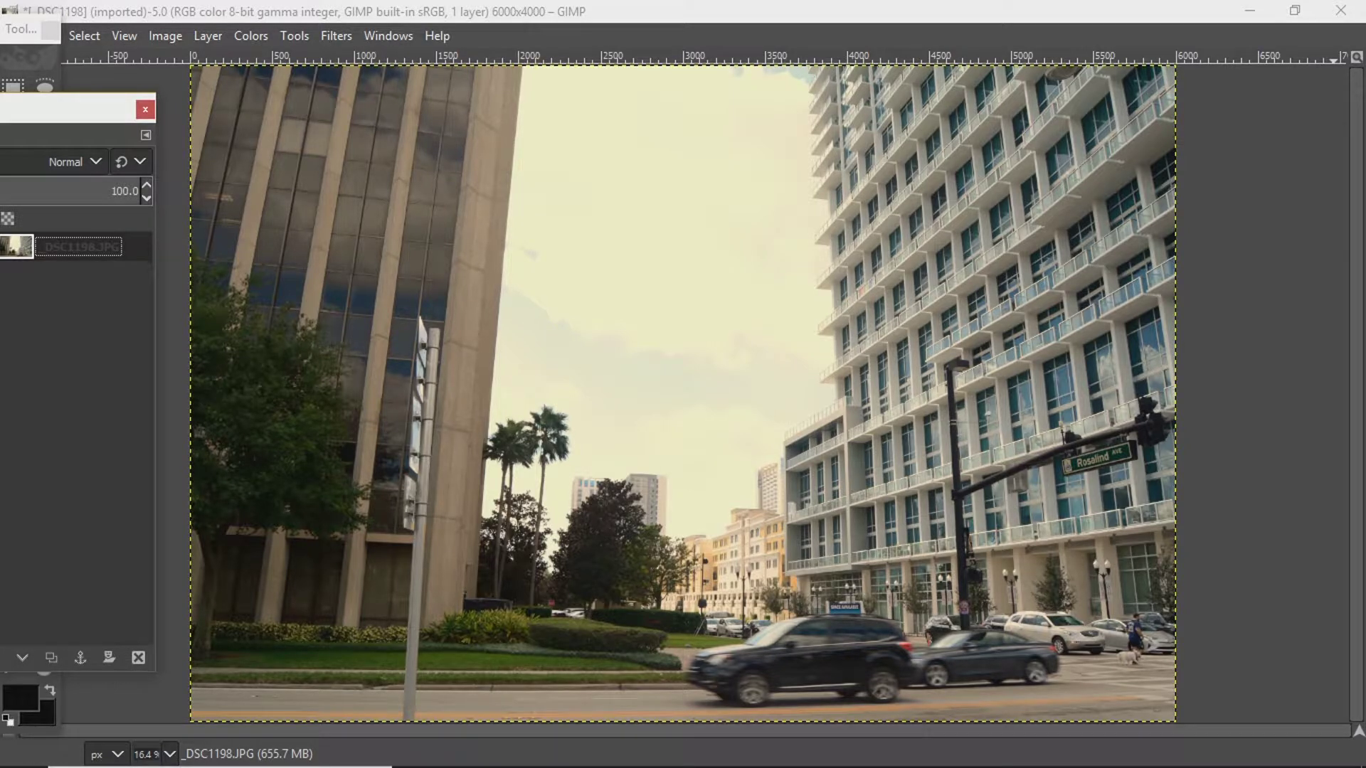
left_click_drag(71, 109, 1310, 87)
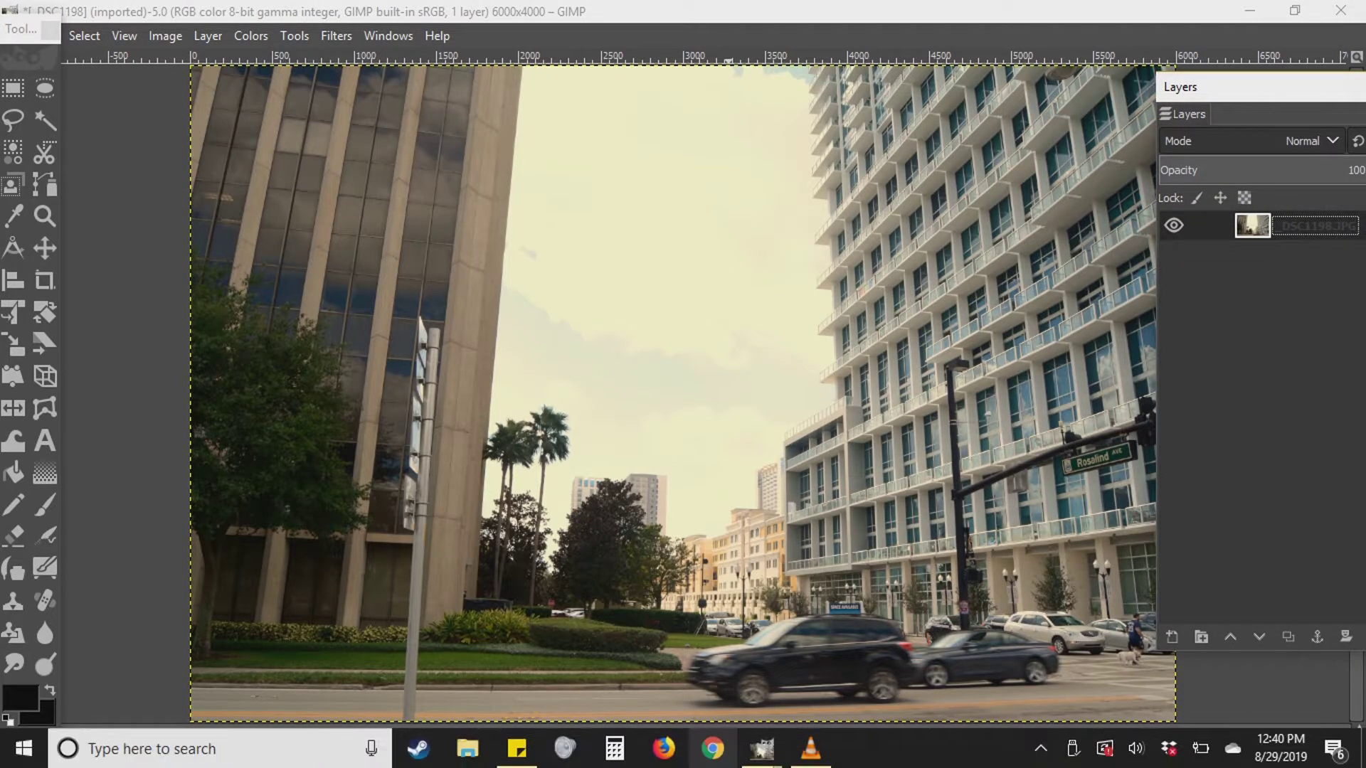
Switch to the open _DSC1193 image and move the Layers window fully into view
mouse_move(761, 749)
left_click(870, 665)
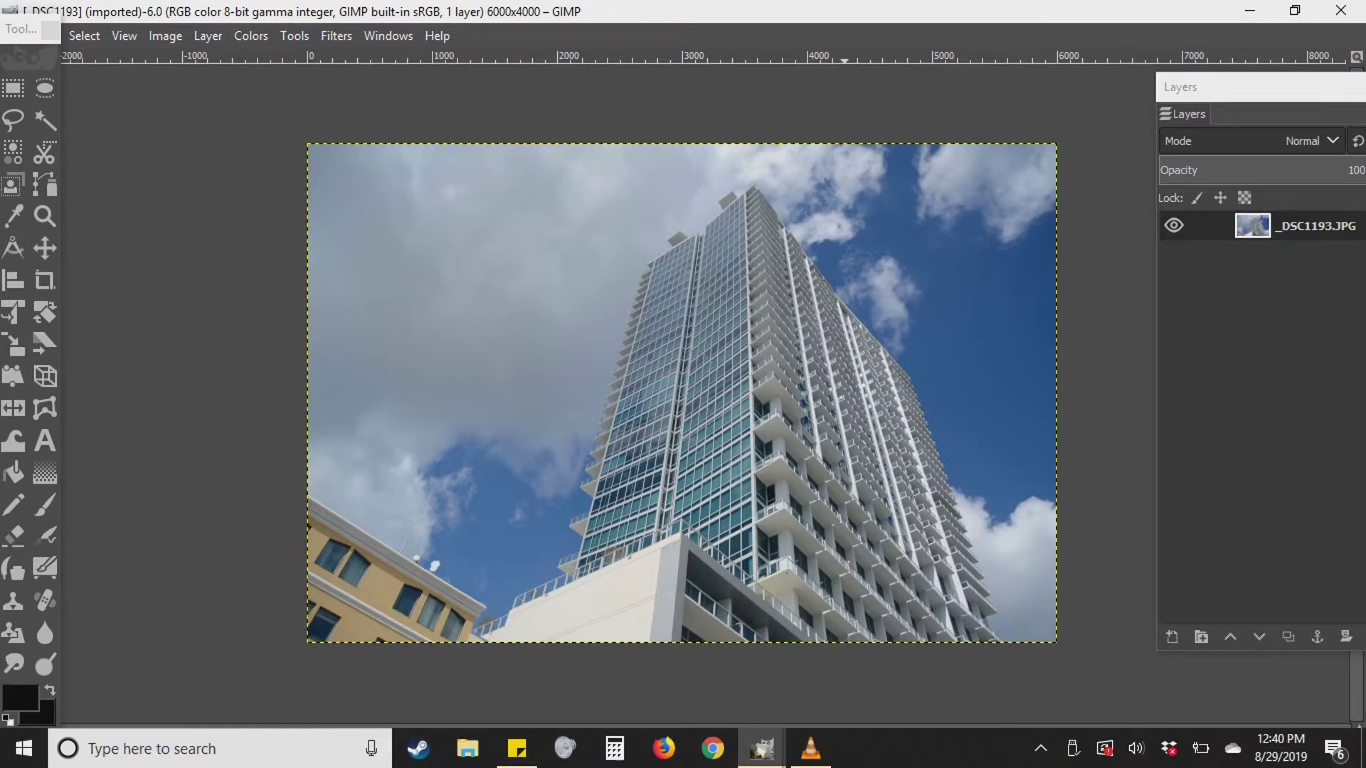
left_click_drag(1254, 99, 1214, 52)
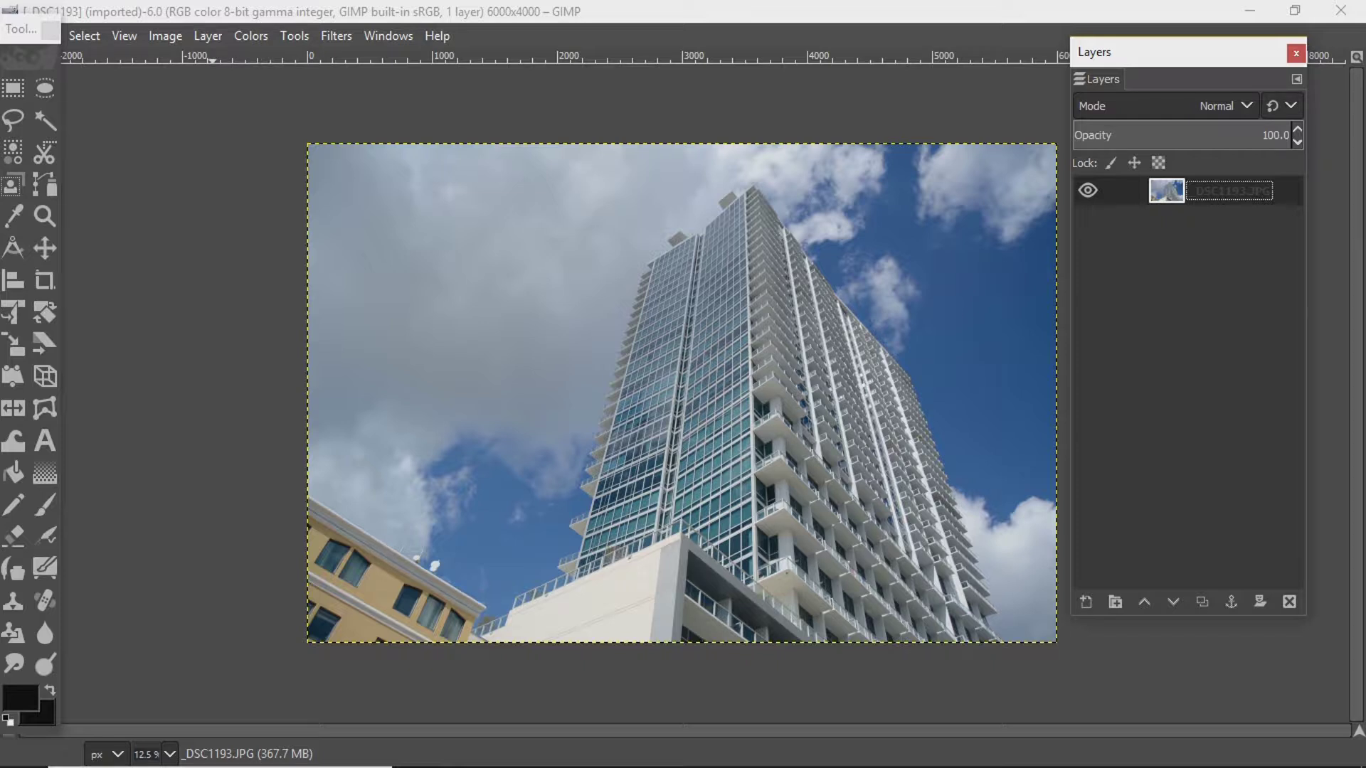
key("alt+c")
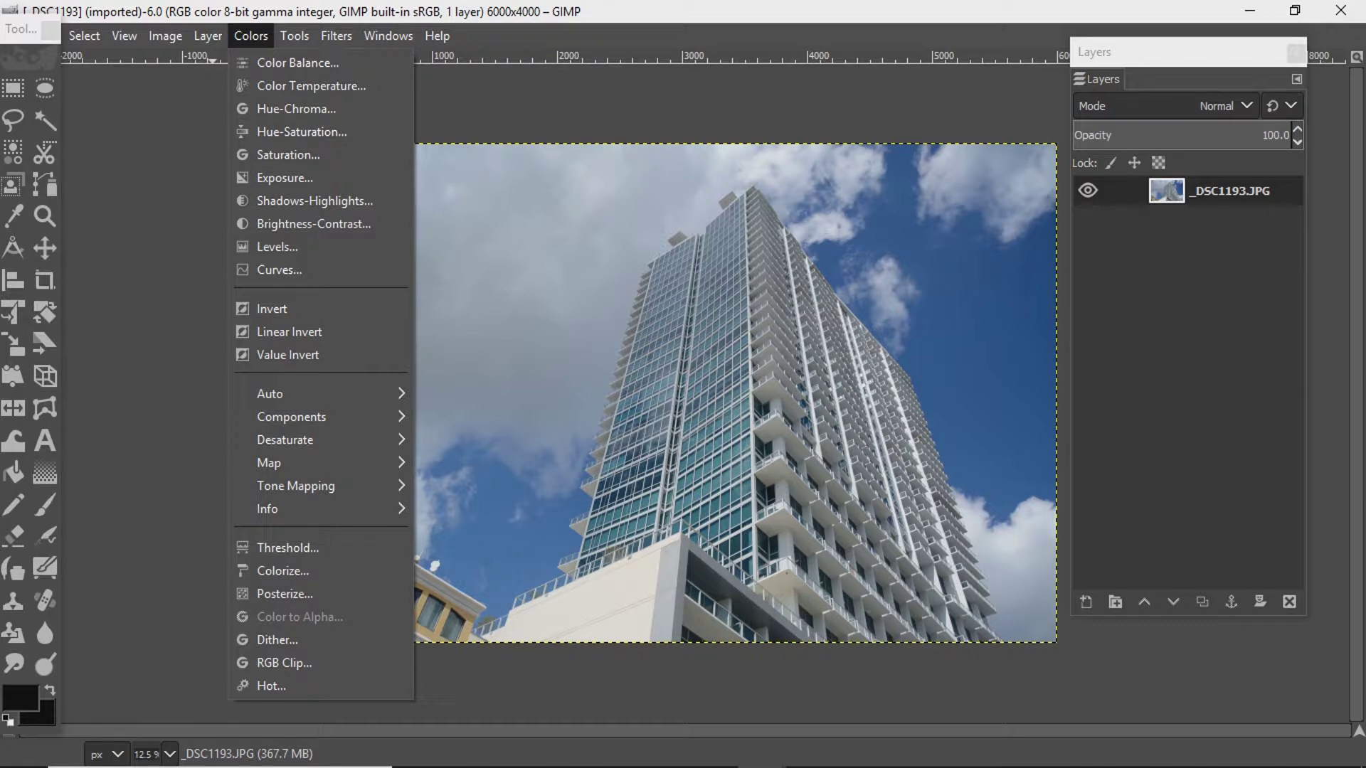
mouse_move(208, 35)
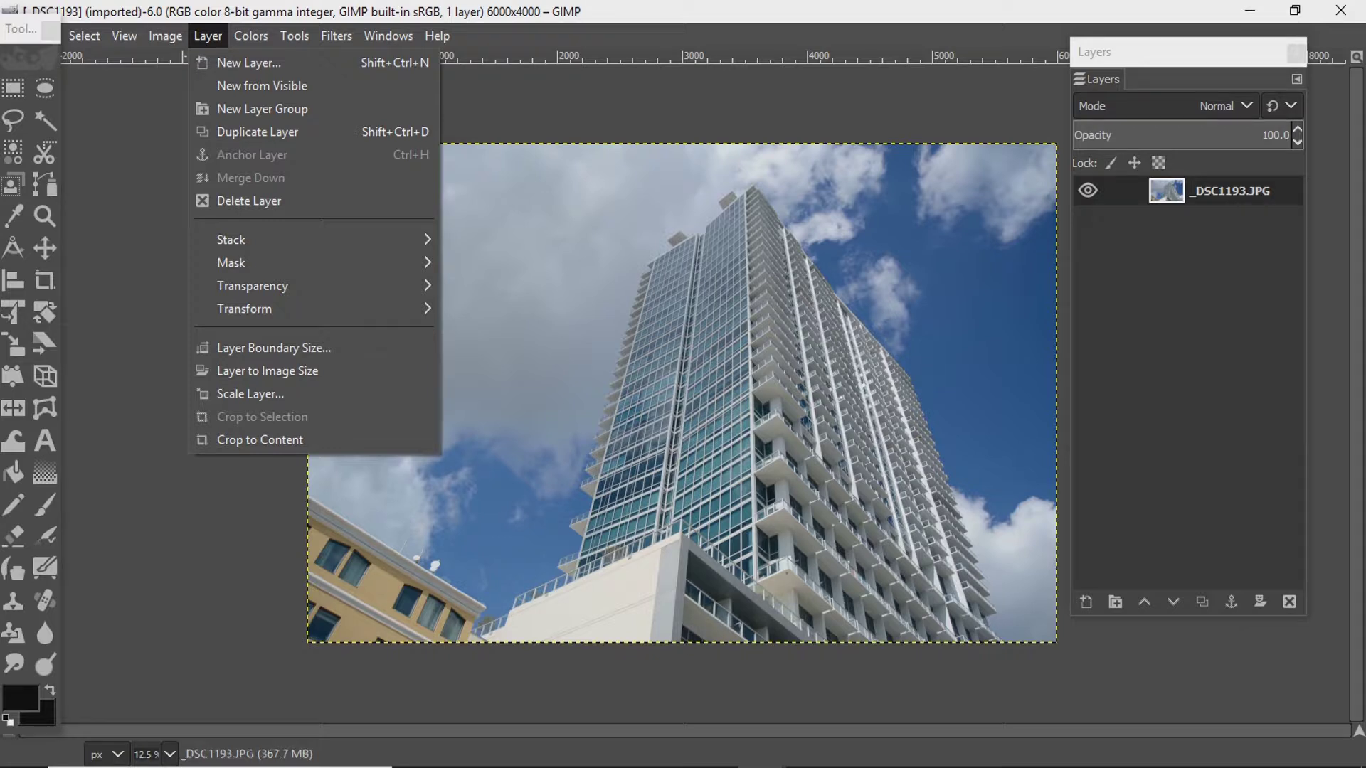
mouse_move(251, 36)
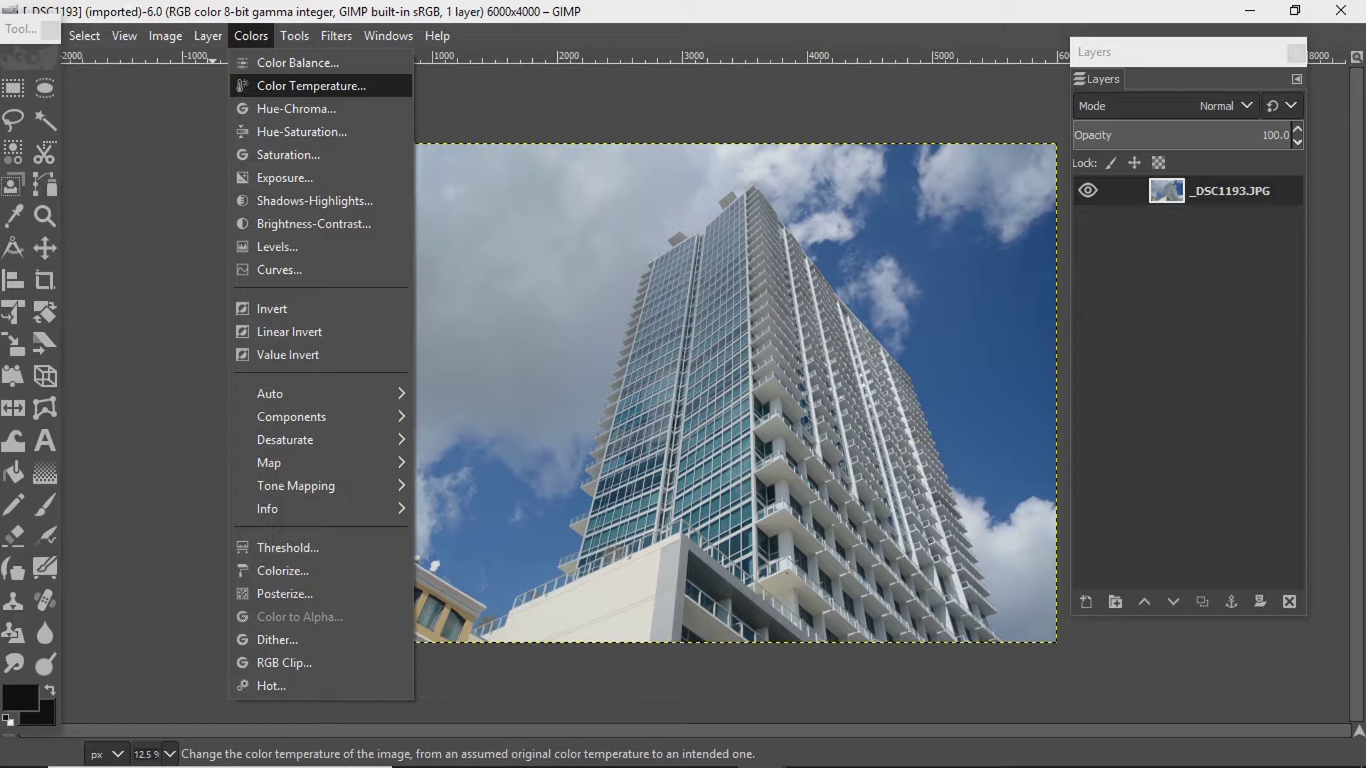
key("Return")
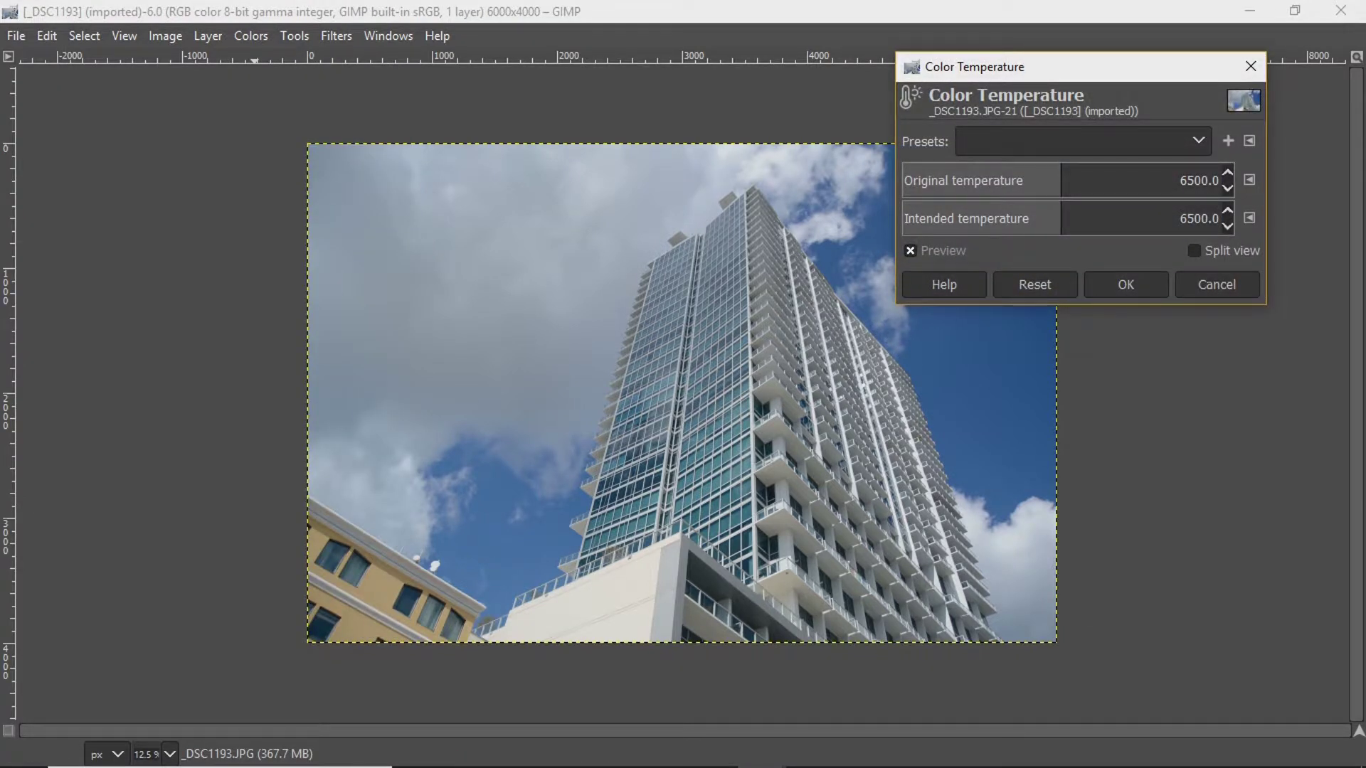
left_click_drag(1121, 67, 1127, 63)
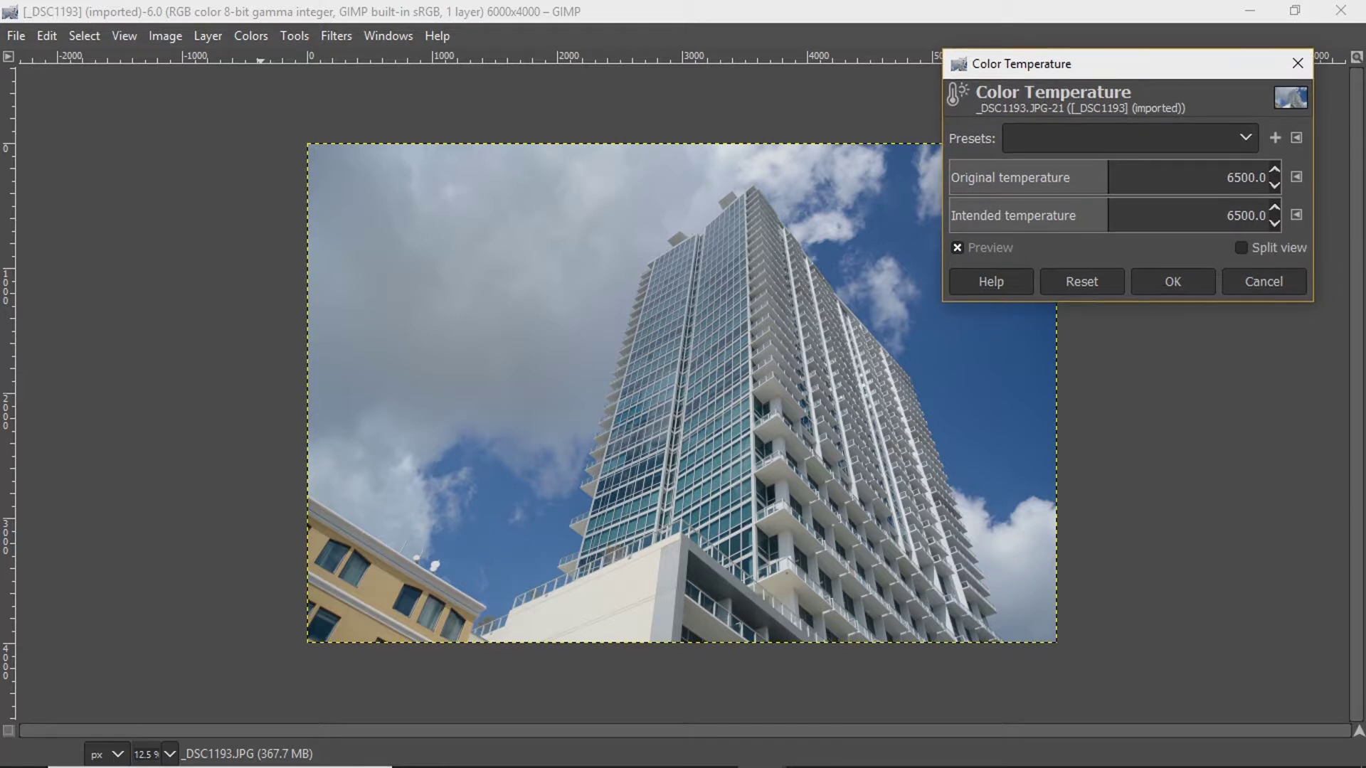
left_click(1264, 281)
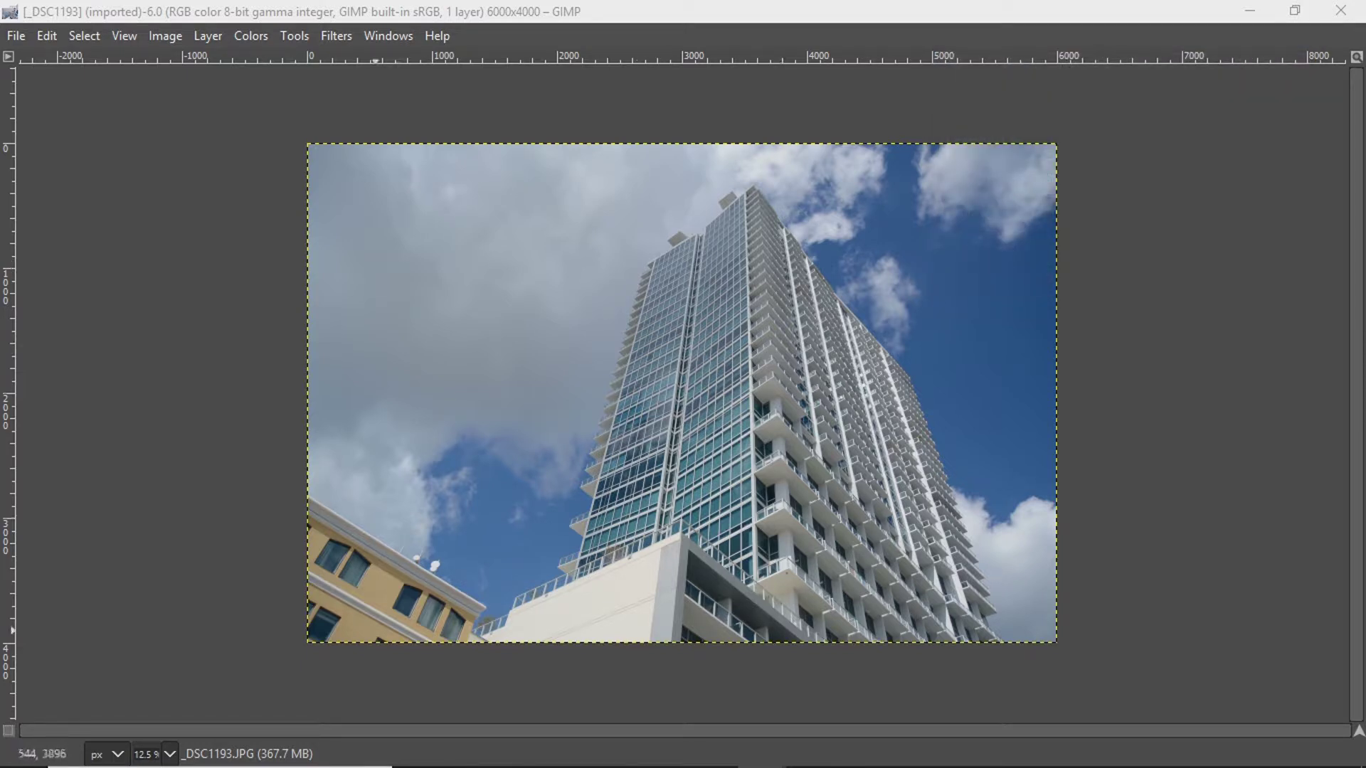
Turn the _DSC1193 photo black and white by applying a Saturation adjustment with the scale set to 0
left_click(251, 36)
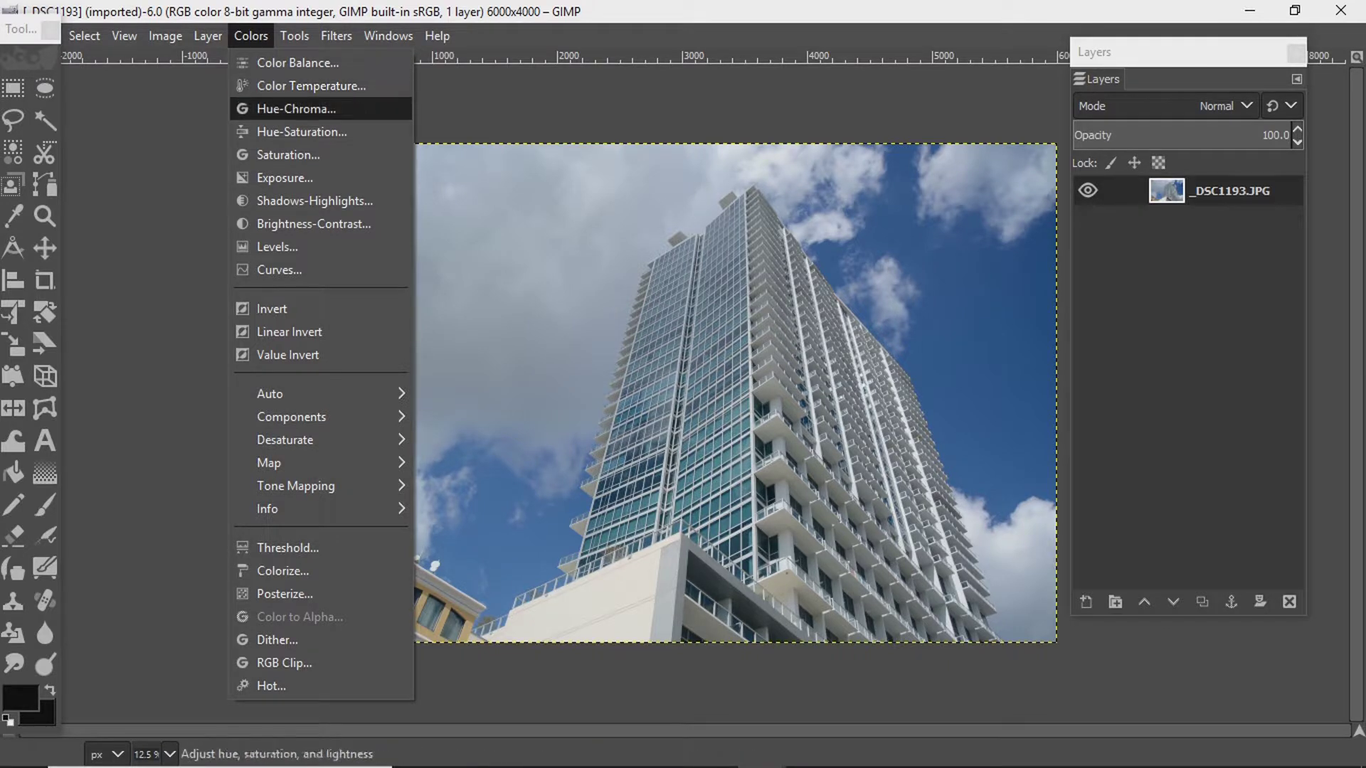
left_click(288, 155)
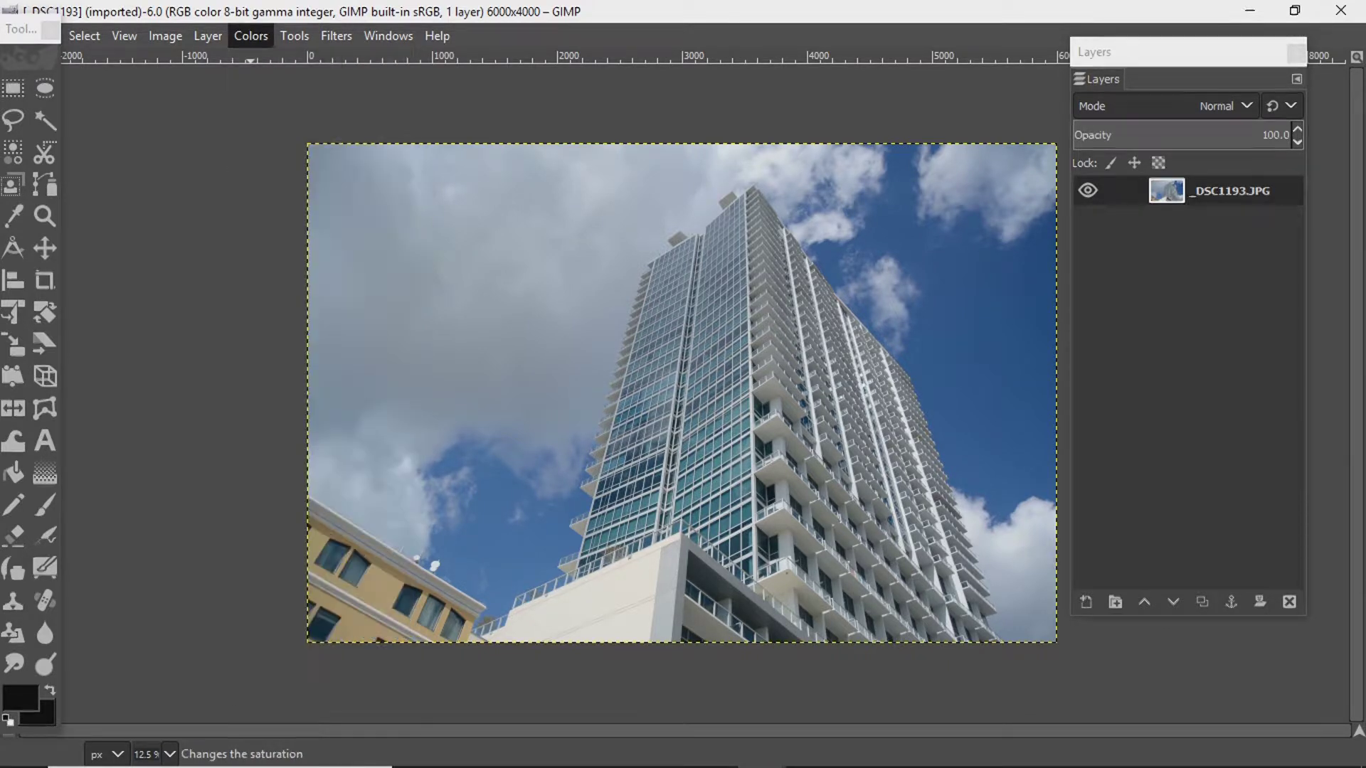
left_click_drag(1031, 63, 853, 15)
left_click(1079, 121)
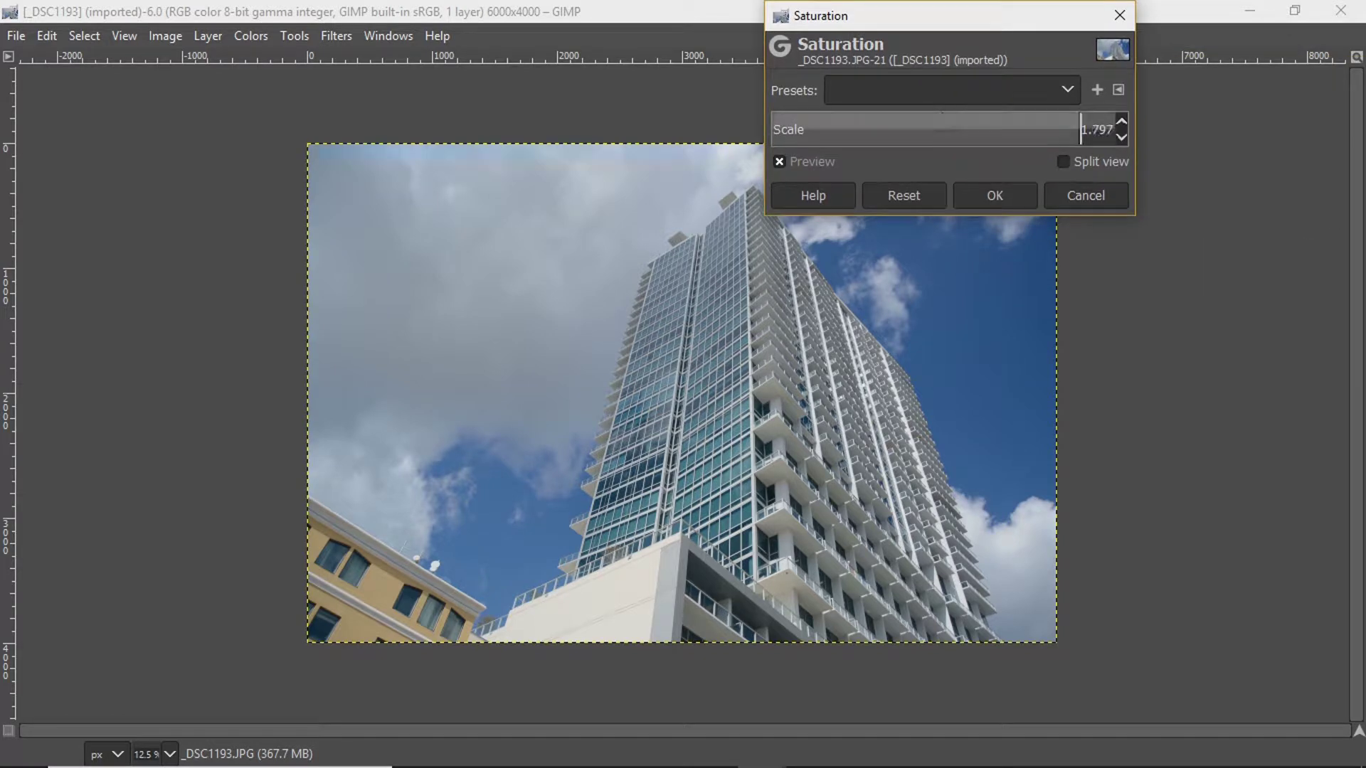
type("0")
key("Return")
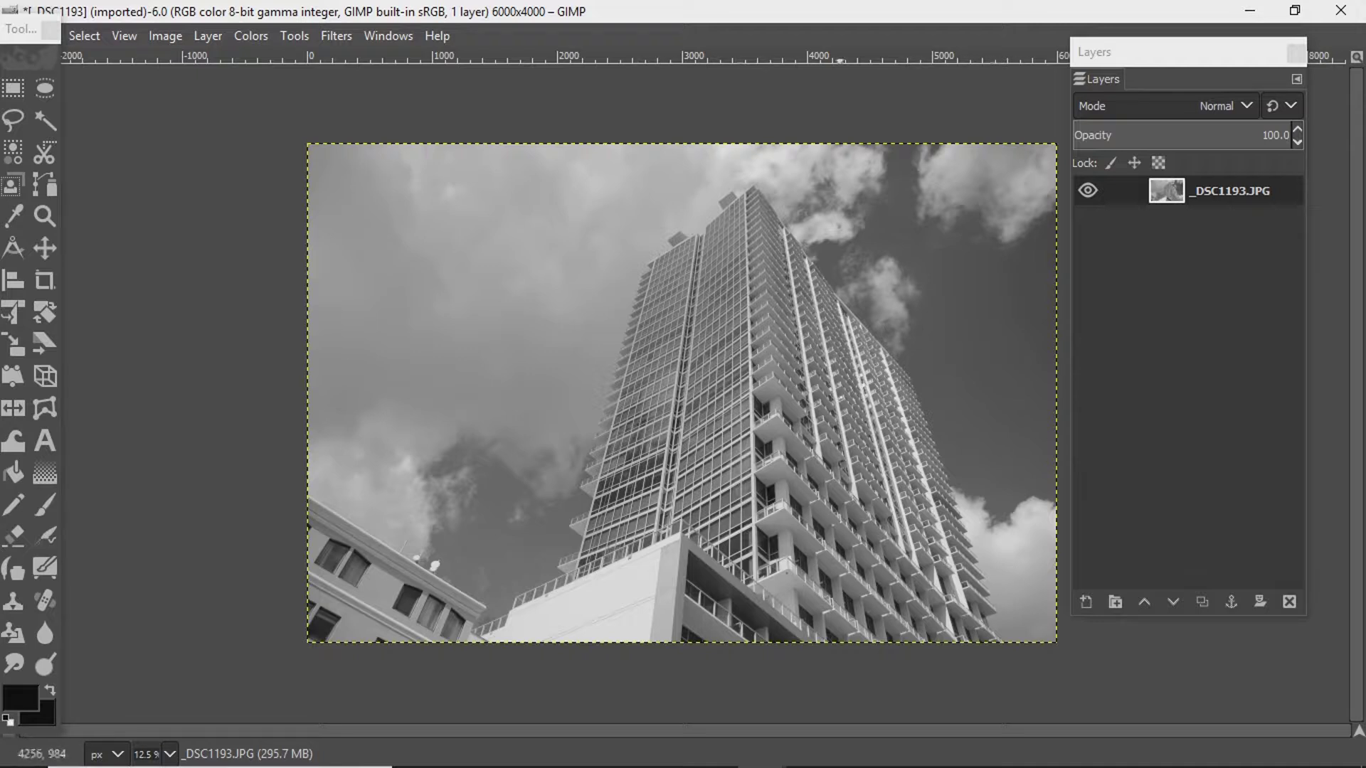
right_click(1229, 190)
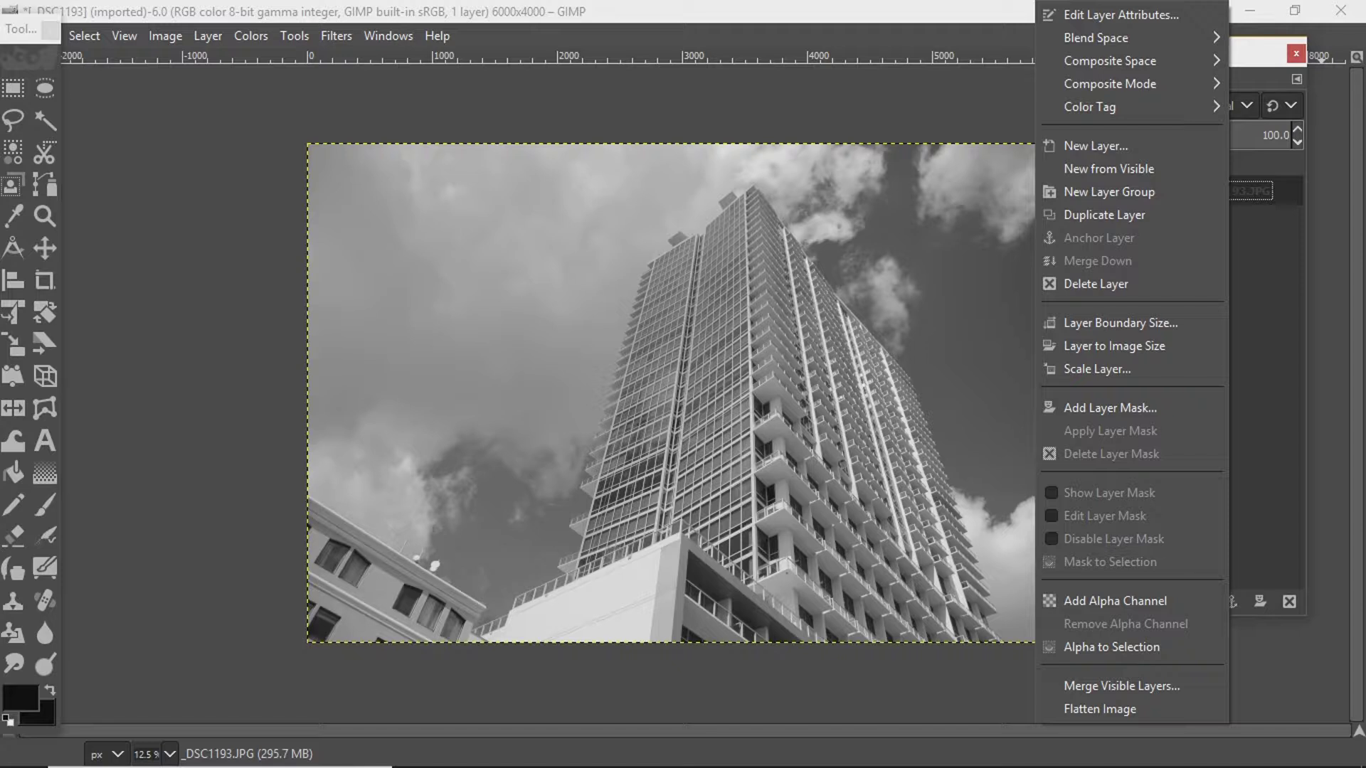
key("Escape")
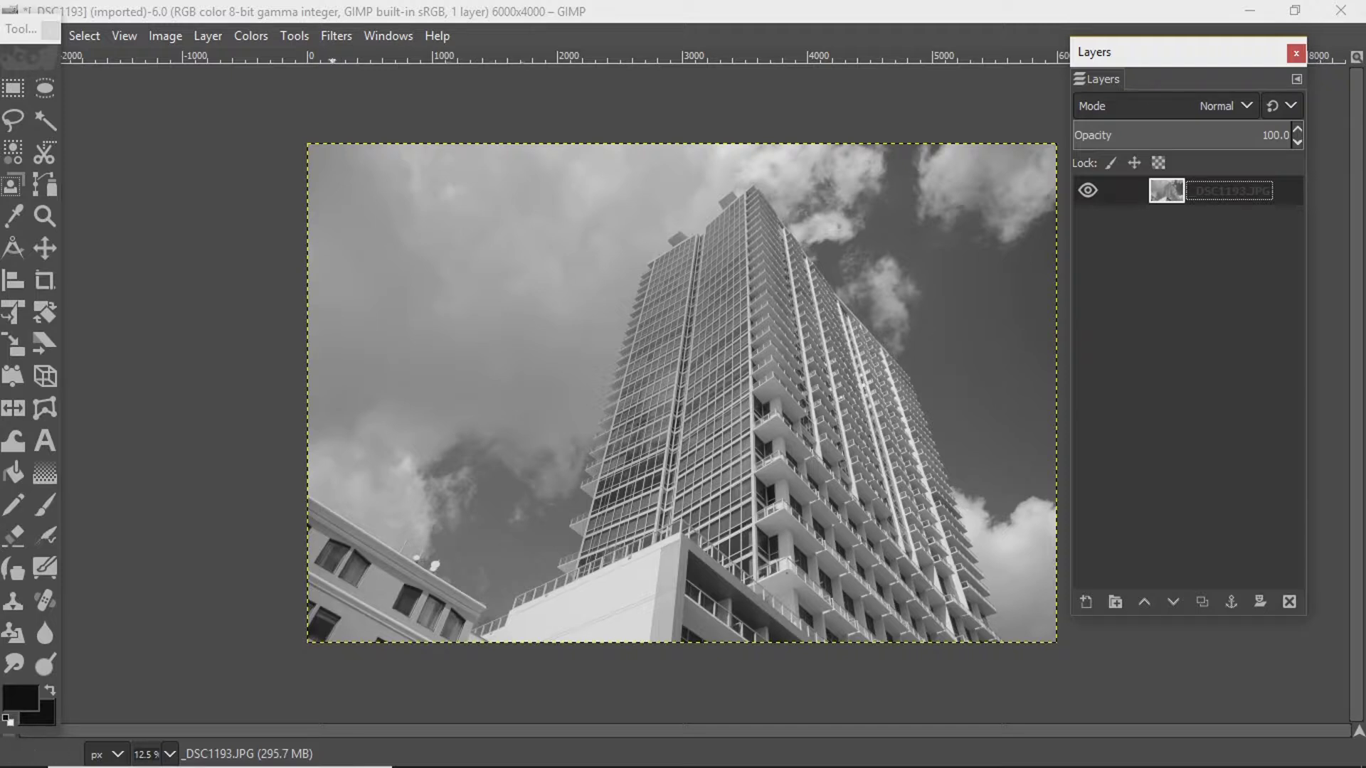
Start a Brightness-Contrast adjustment on the grayscale photo and raise brightness to 29 and contrast to 44
left_click(250, 36)
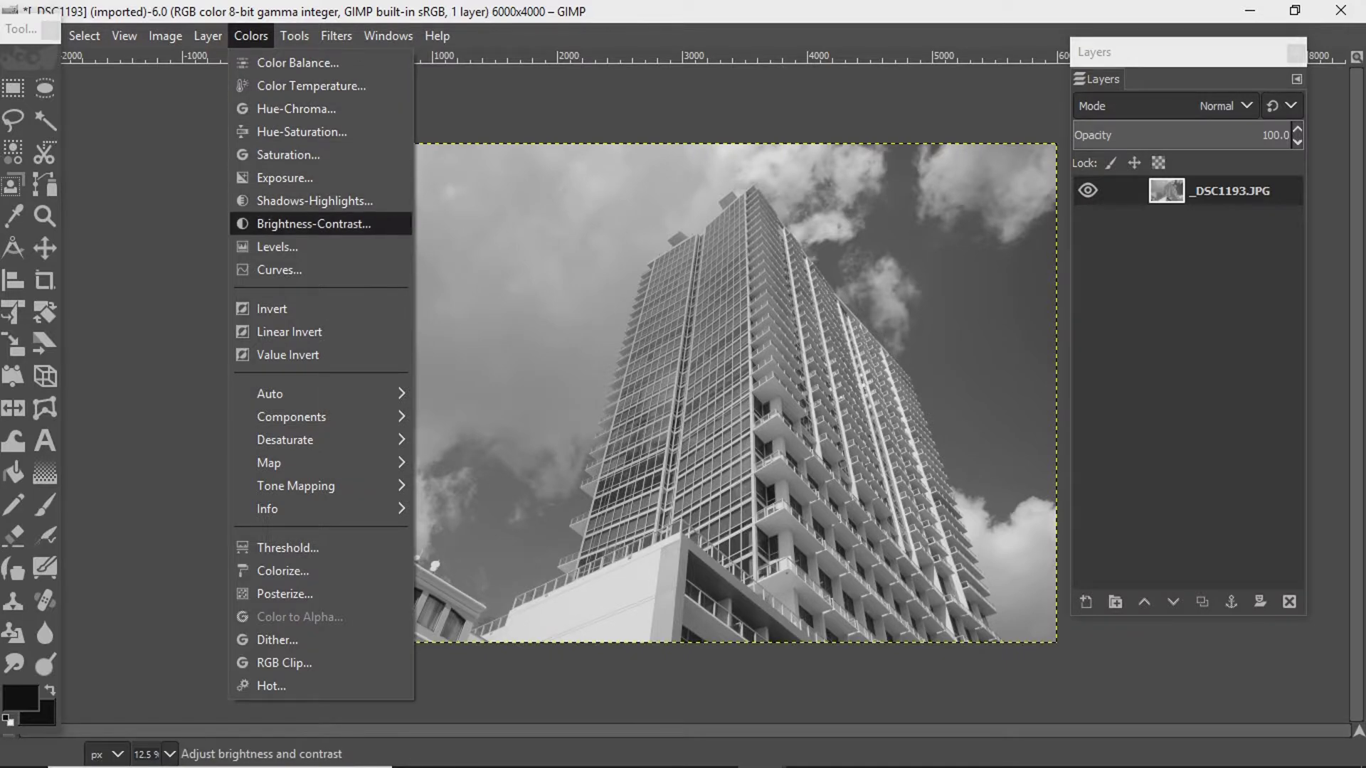
left_click(314, 225)
left_click_drag(177, 15, 1136, 21)
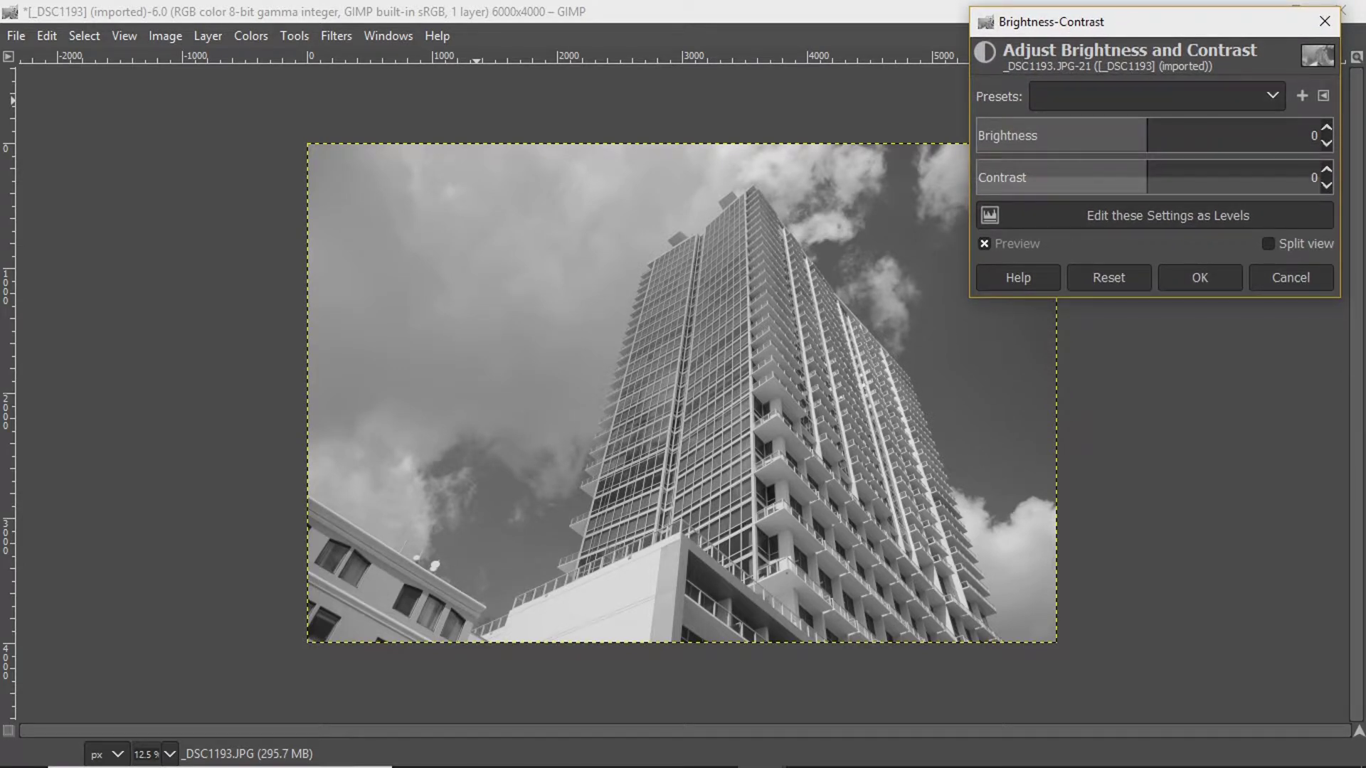
scroll(1315, 141, "up", 2)
scroll(1312, 135, "up", 20)
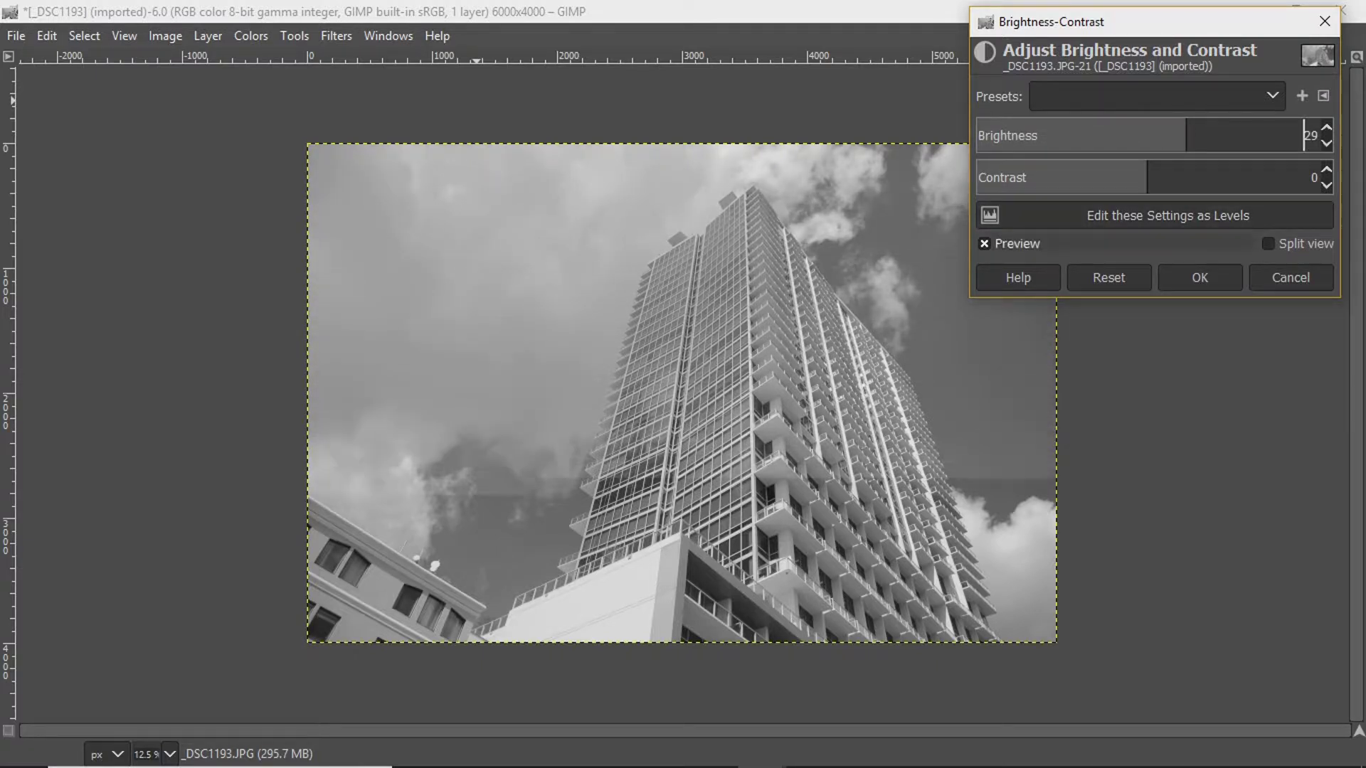
scroll(1313, 177, "up", 5)
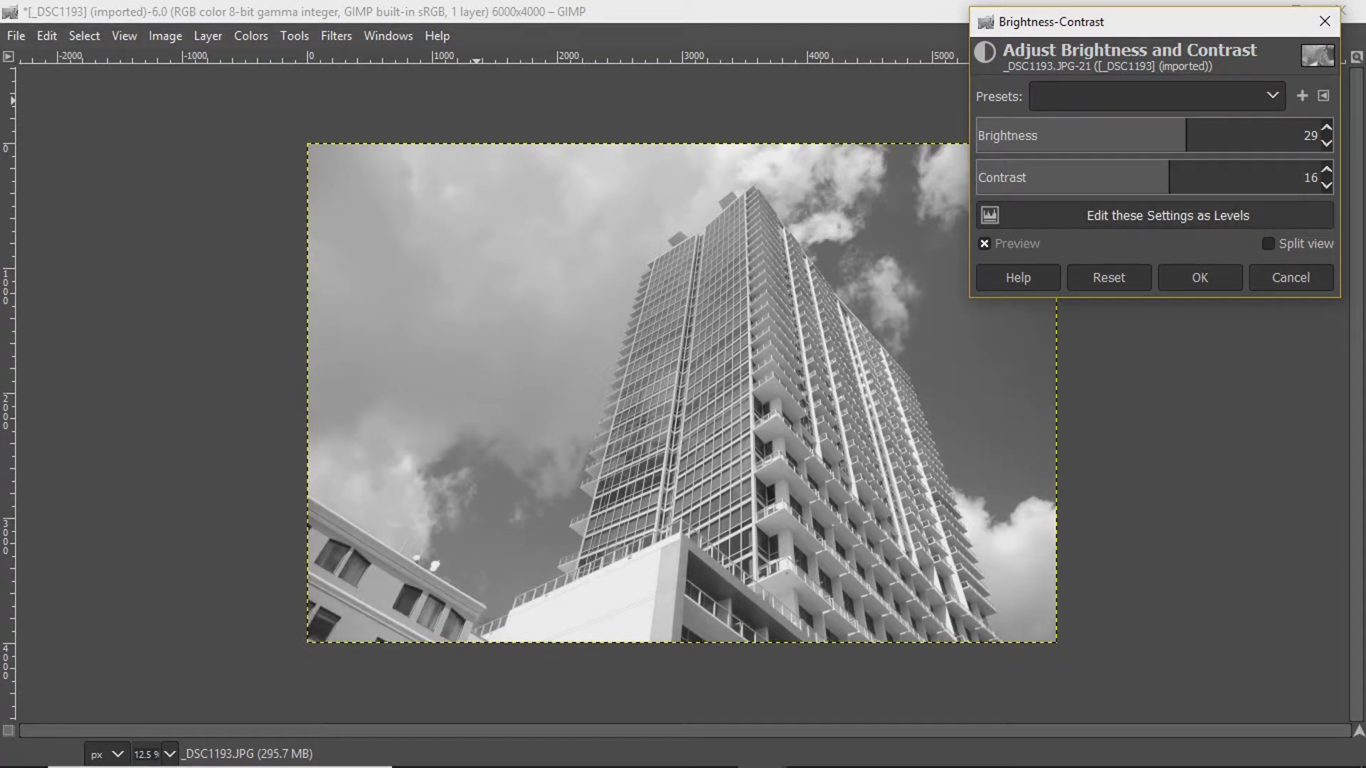
scroll(1304, 178, "up", 20)
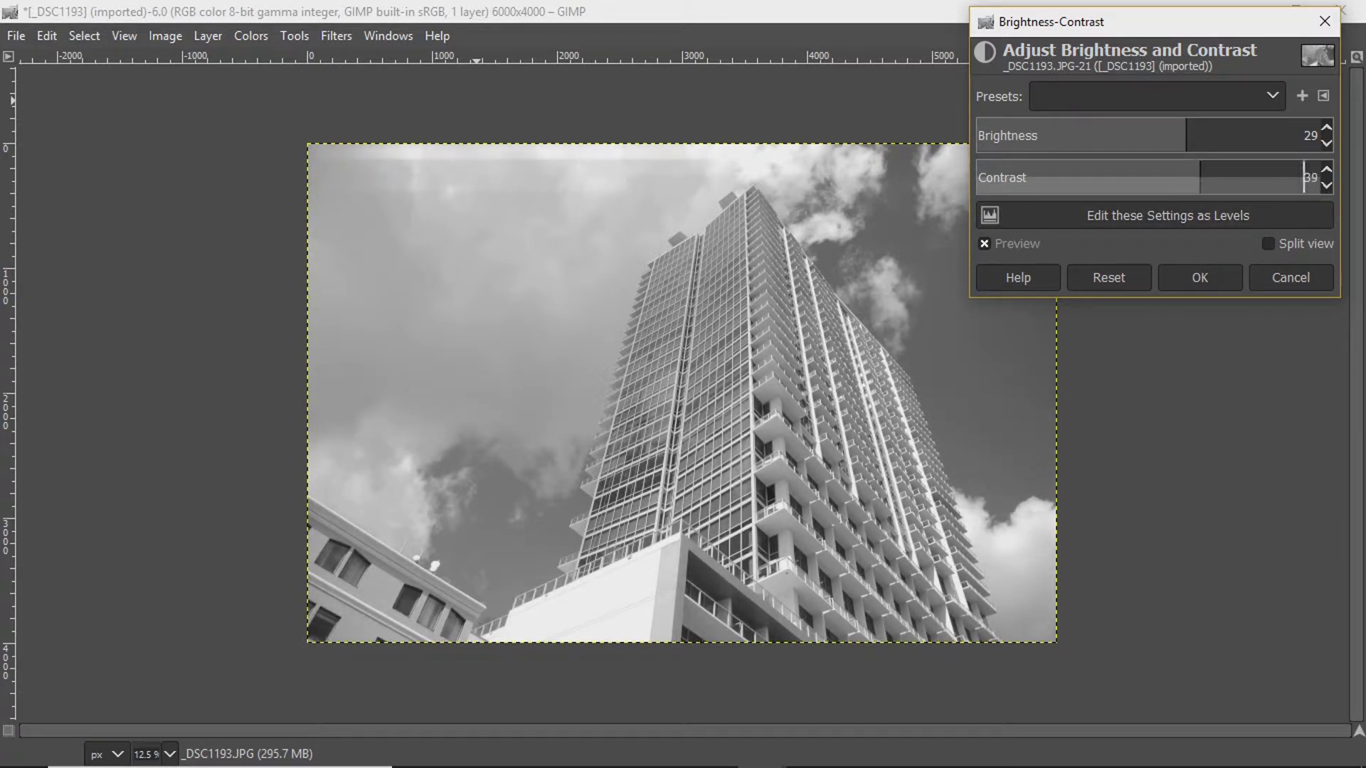
scroll(1304, 177, "up", 5)
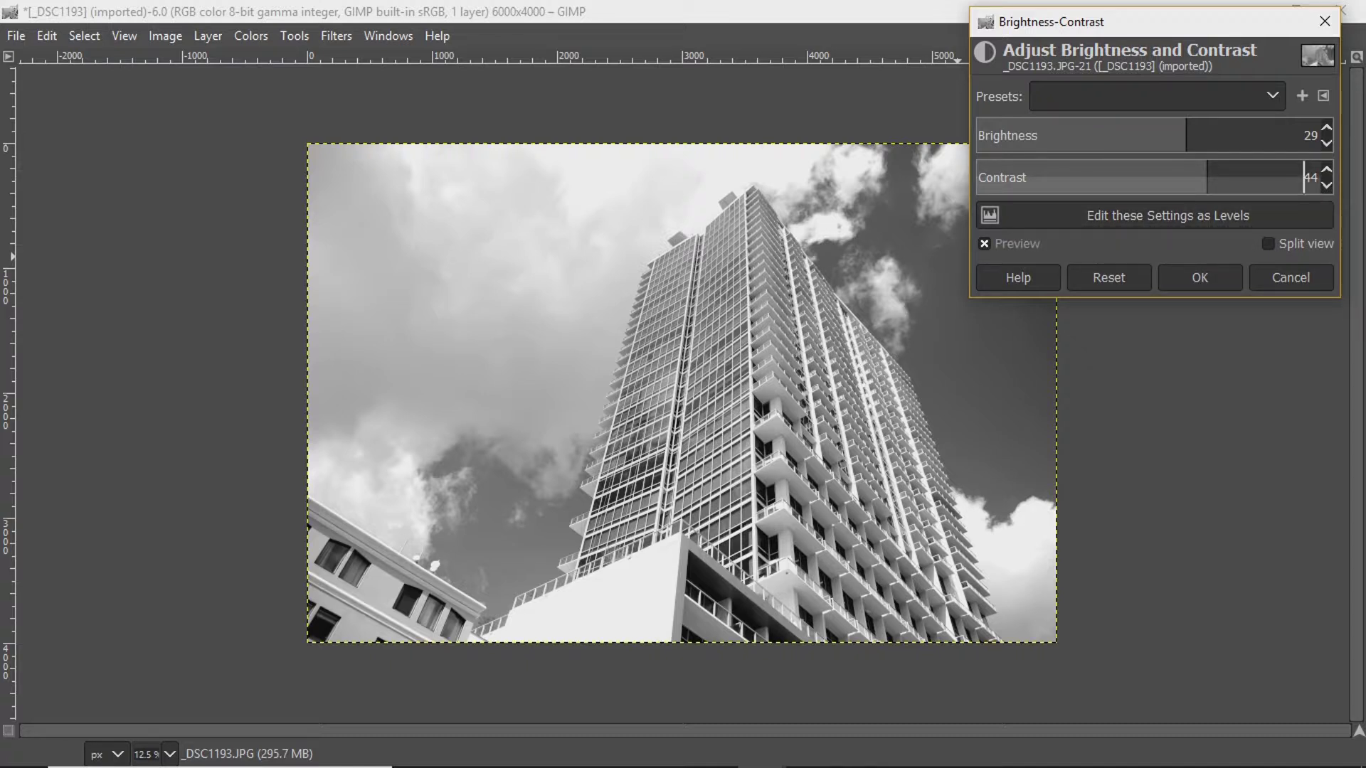
Compare before and after in split view while setting contrast to 63 and brightness to 32, and apply the adjustment
left_click(1268, 243)
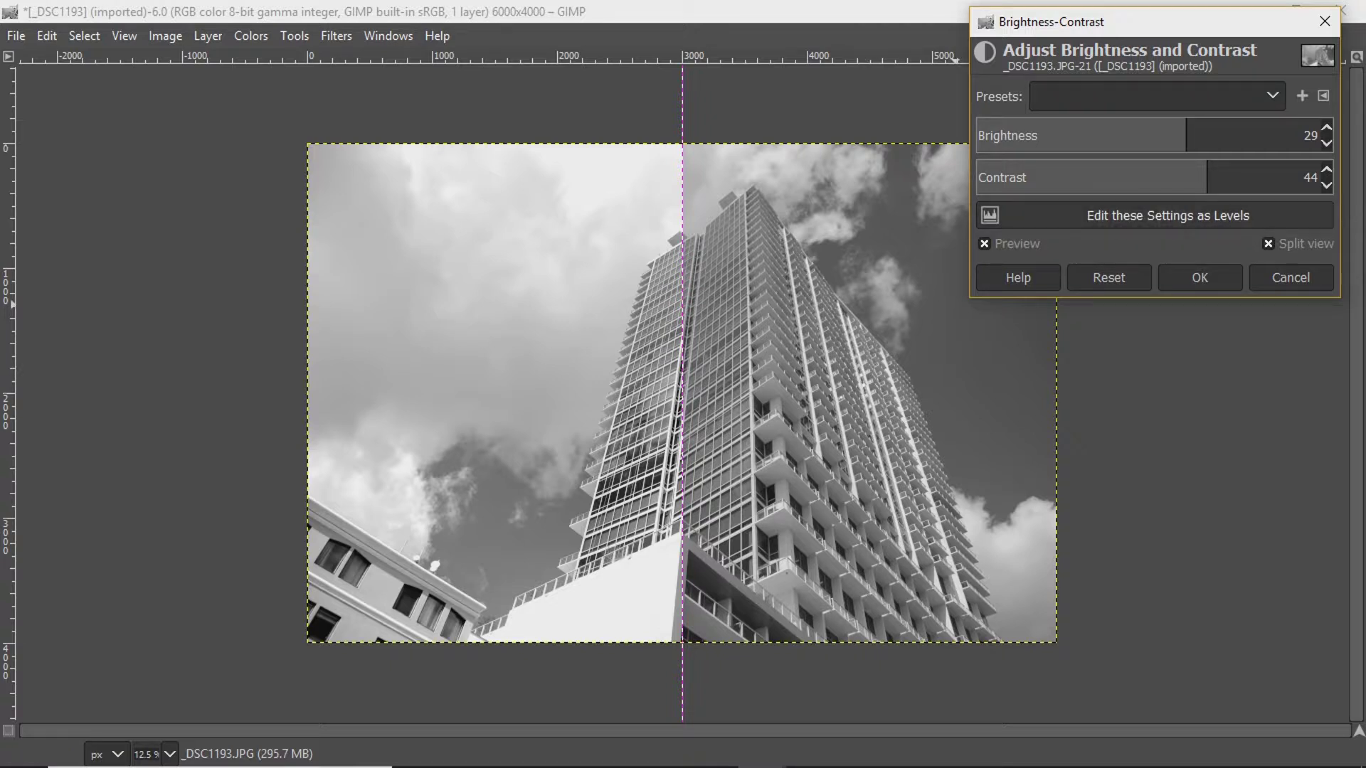
scroll(1304, 177, "up", 13)
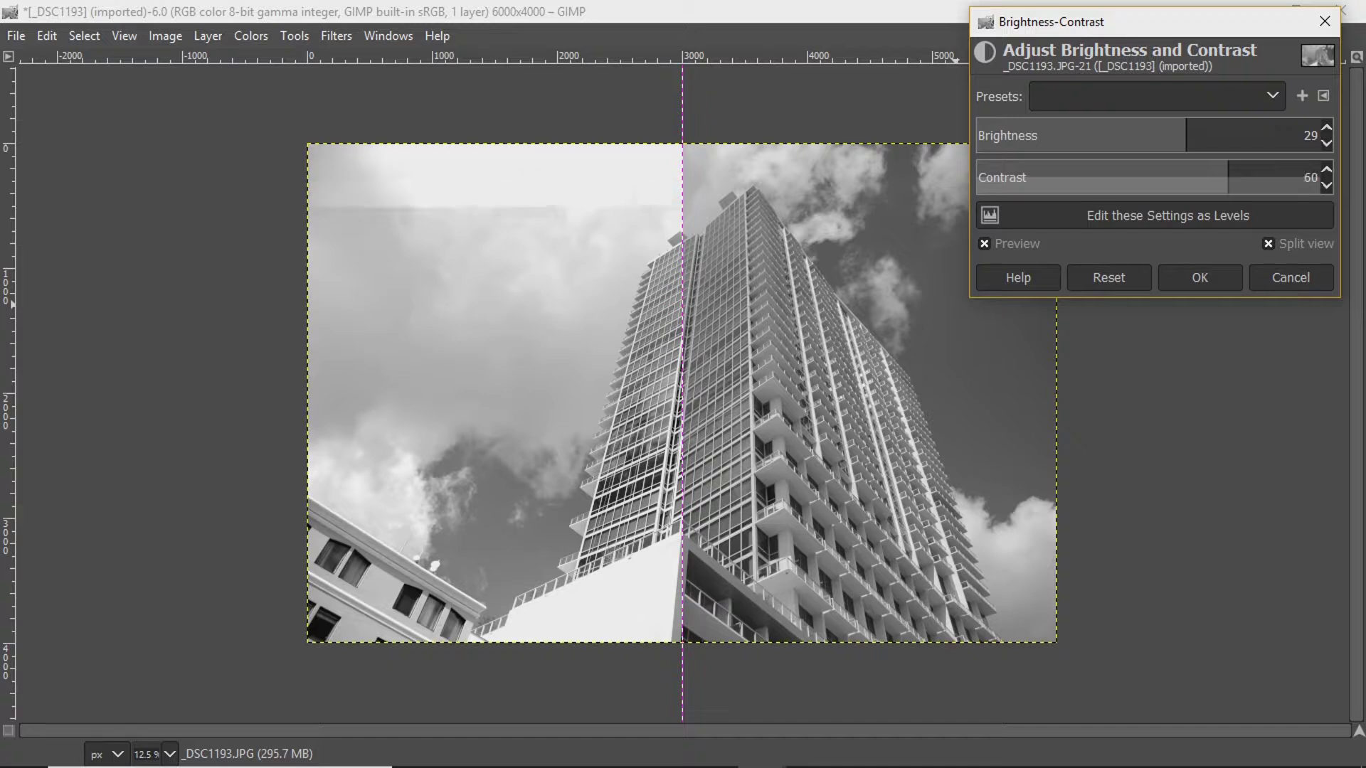
scroll(1304, 178, "up", 4)
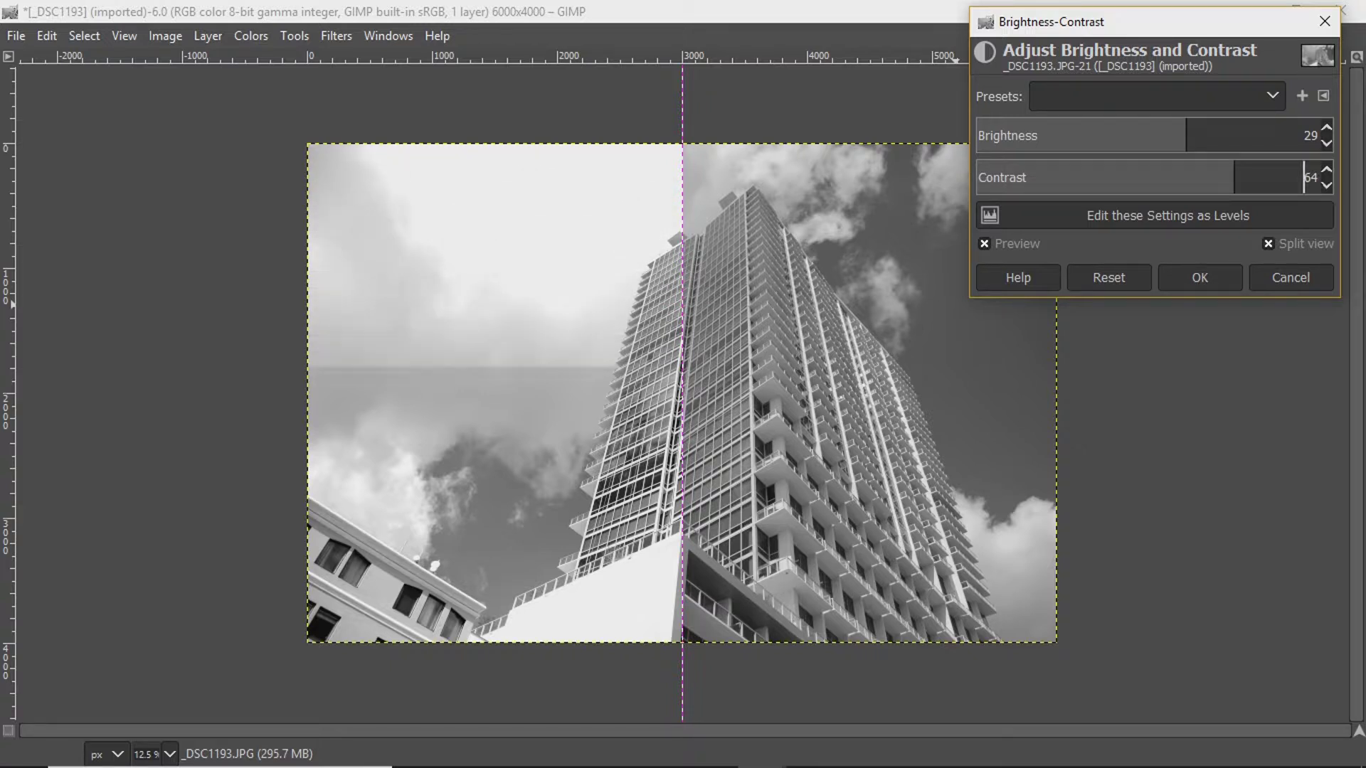
scroll(1304, 177, "down", 1)
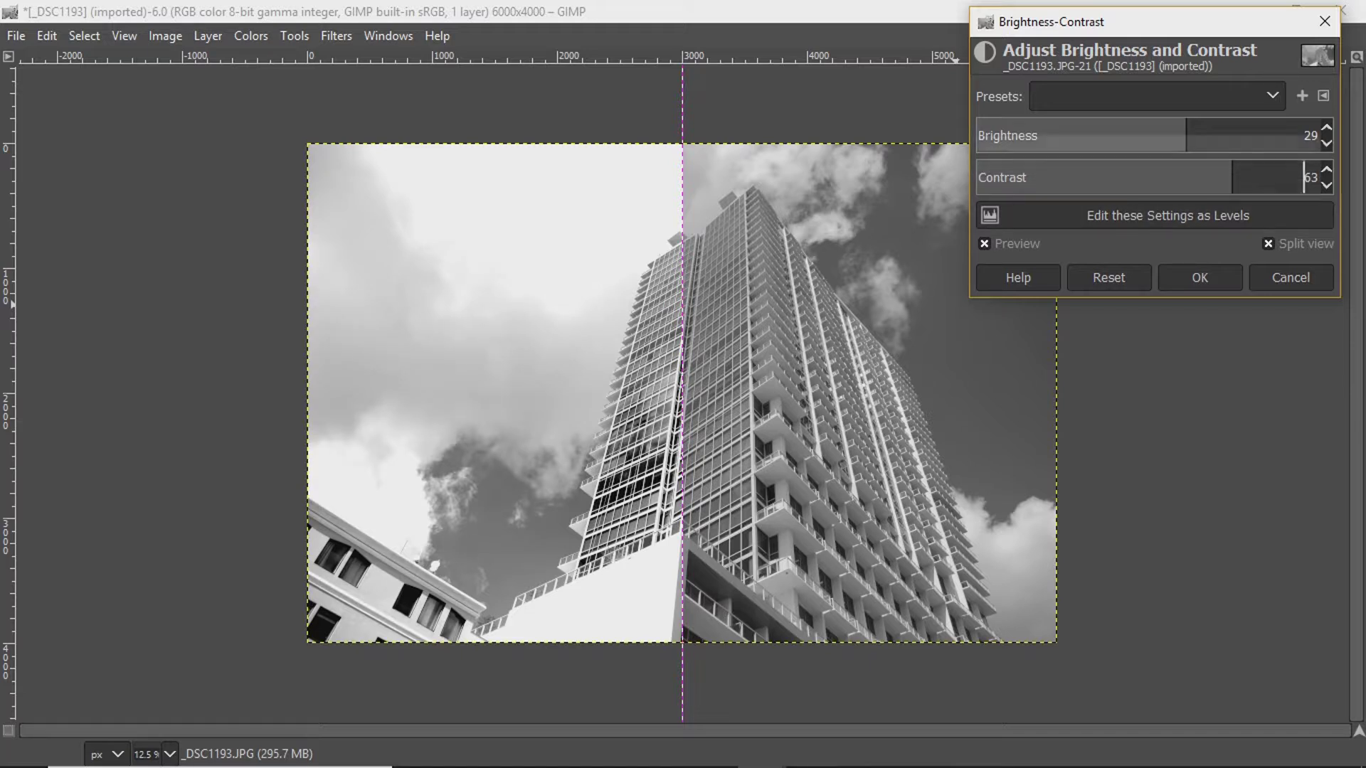
scroll(1304, 135, "up", 1)
scroll(1305, 135, "up", 2)
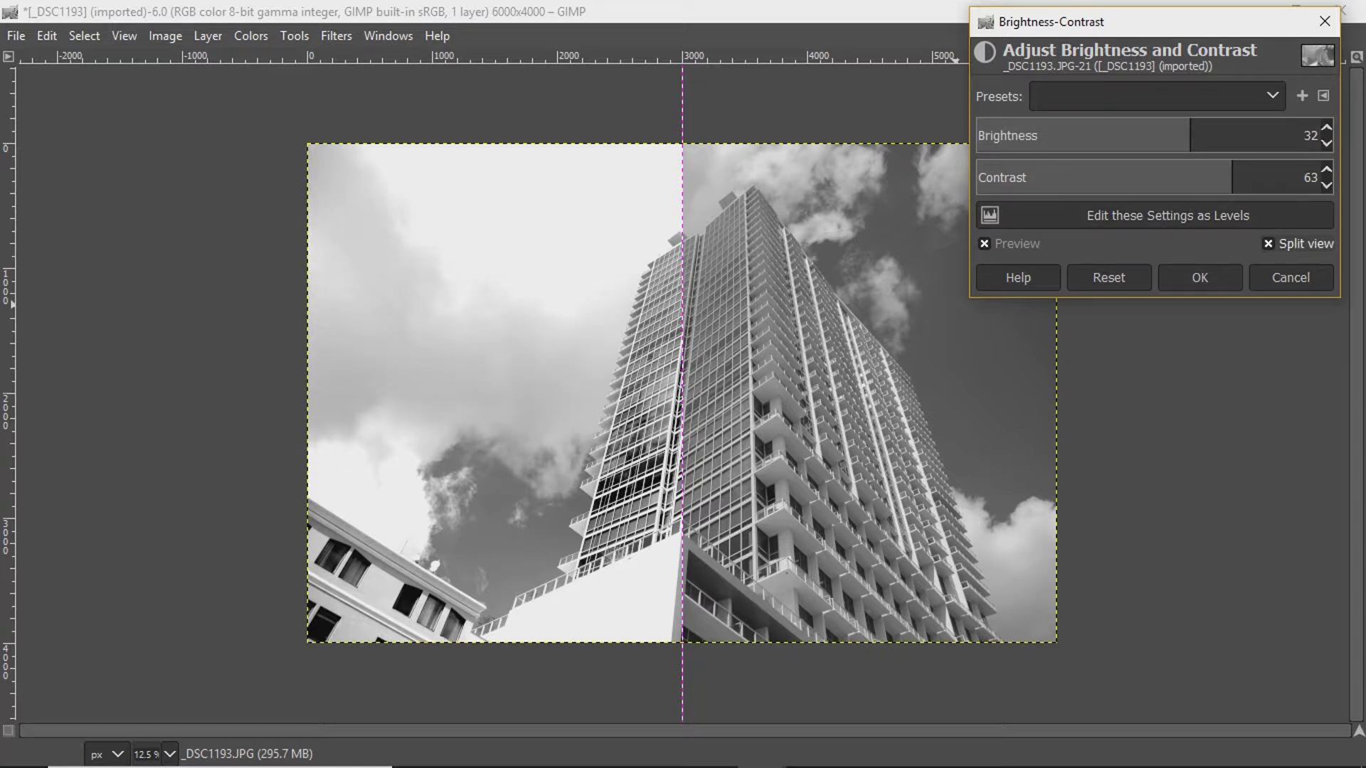
left_click(1268, 243)
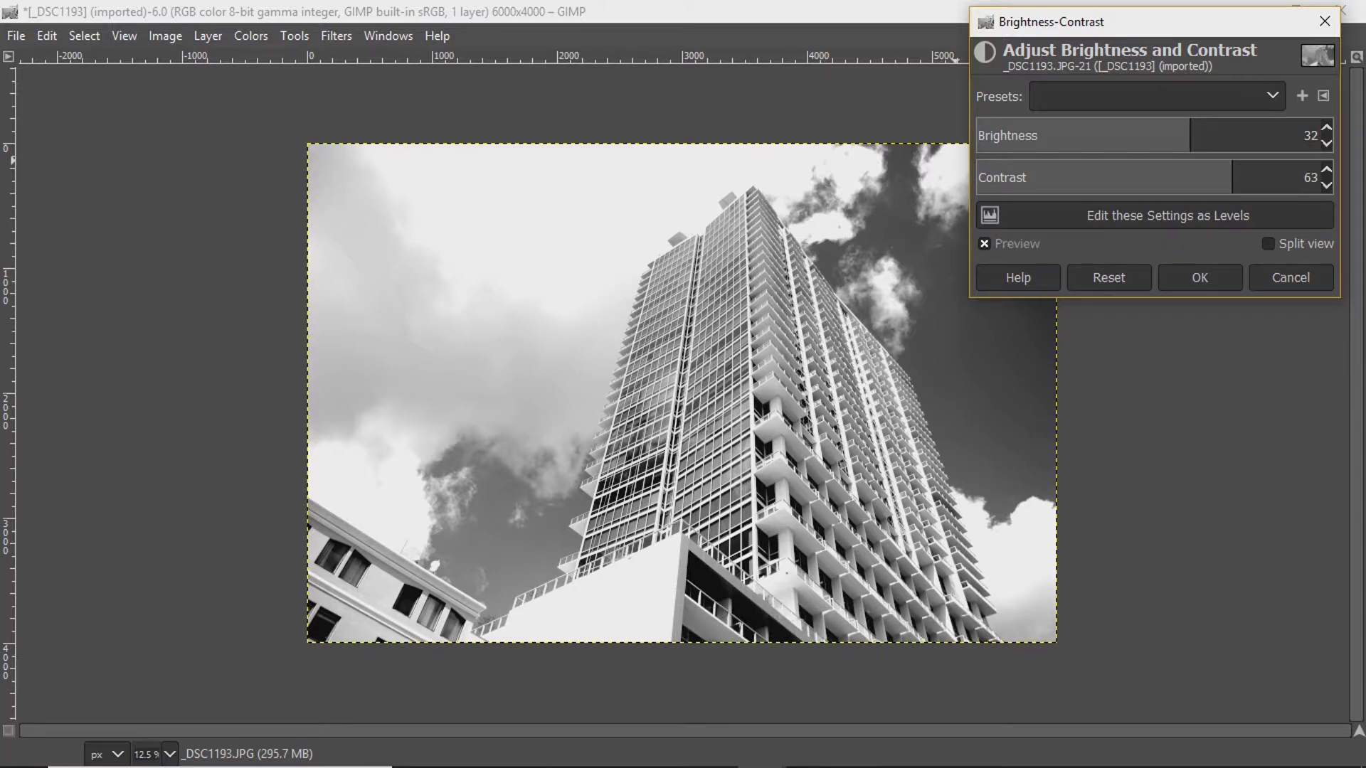
left_click(1200, 277)
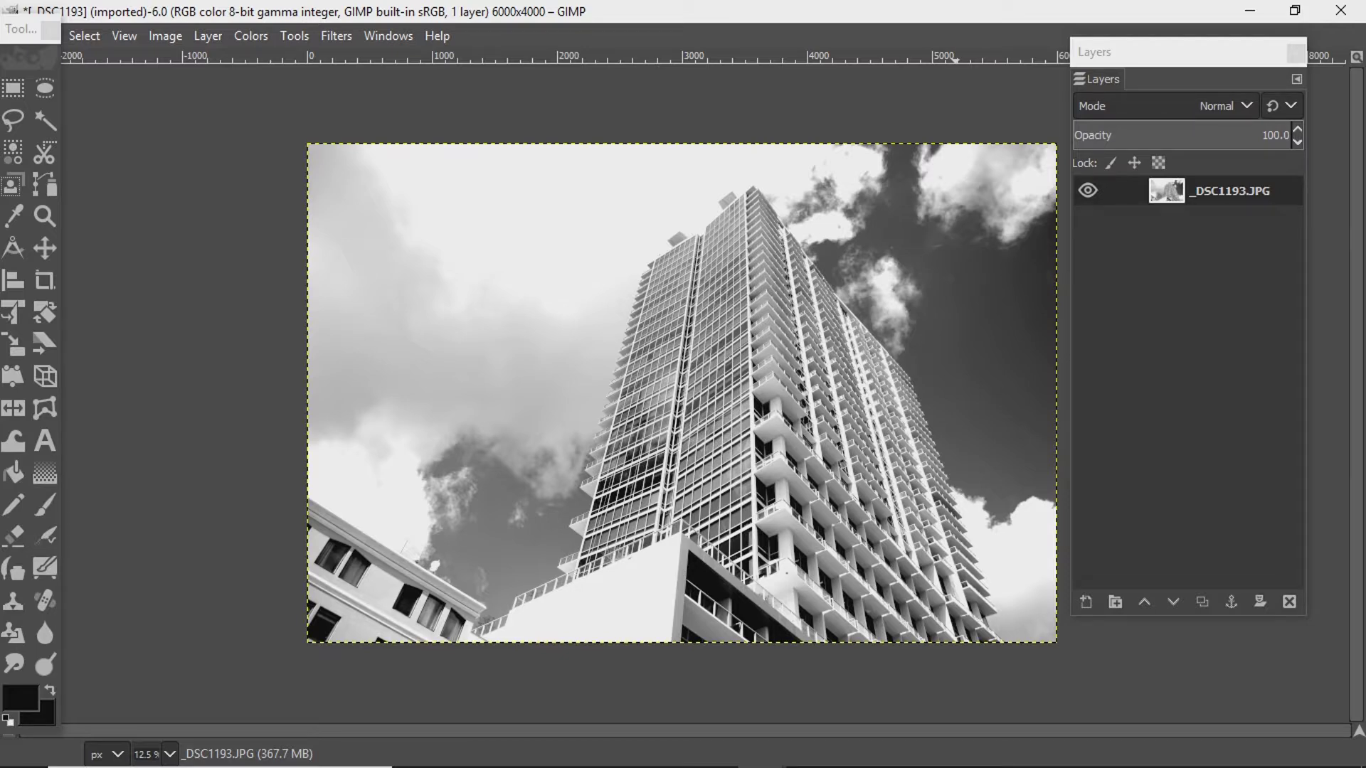
Fit the black-and-white photo in the window and duplicate its layer
key("ctrl+shift+j")
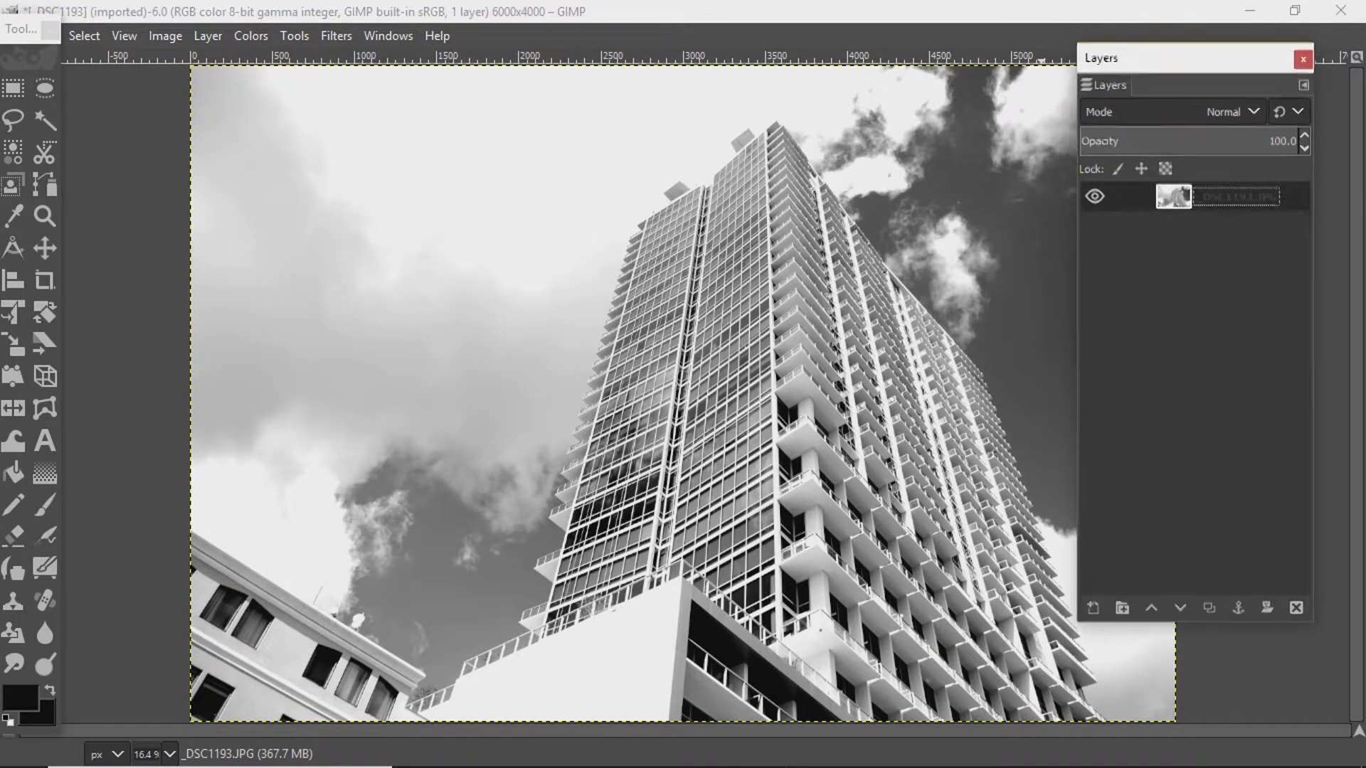
left_click_drag(1153, 52, 1194, 36)
right_click(1224, 173)
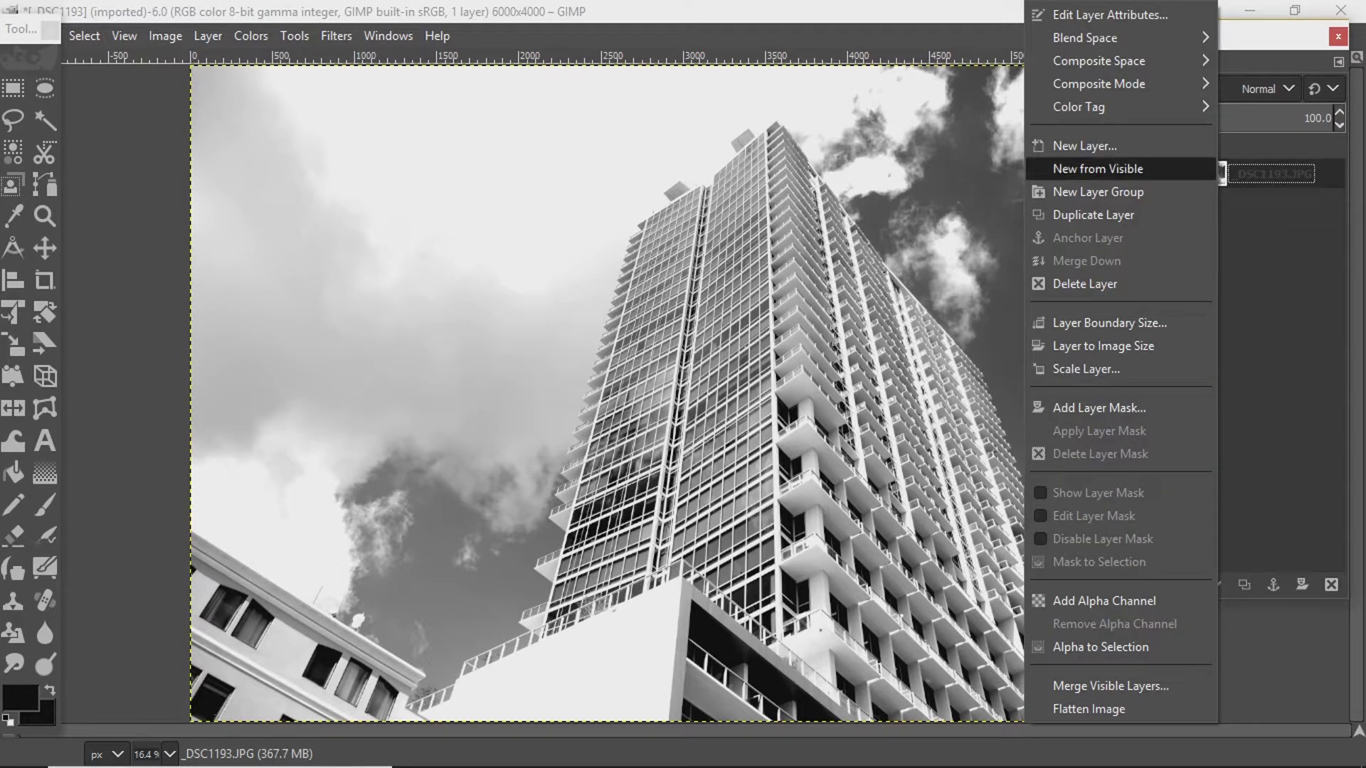
left_click(1093, 215)
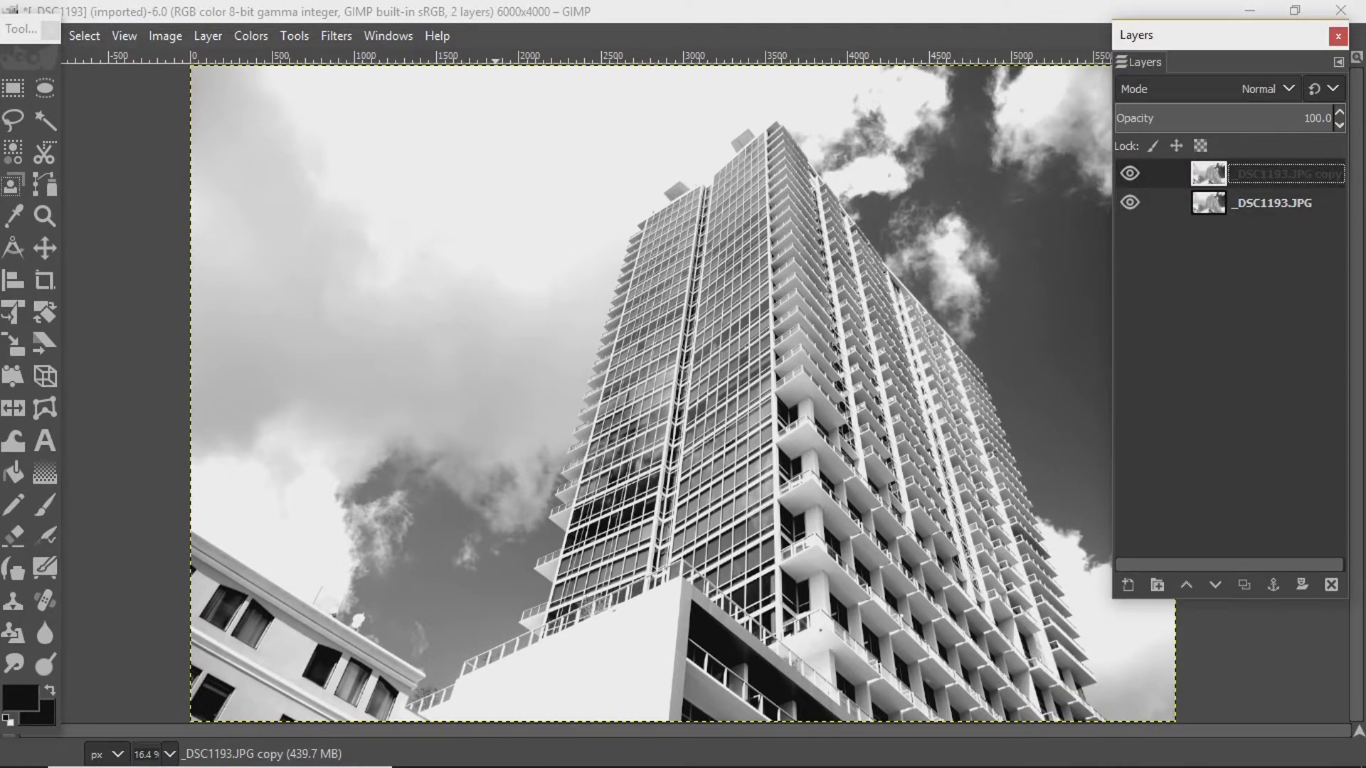
left_click(1267, 89)
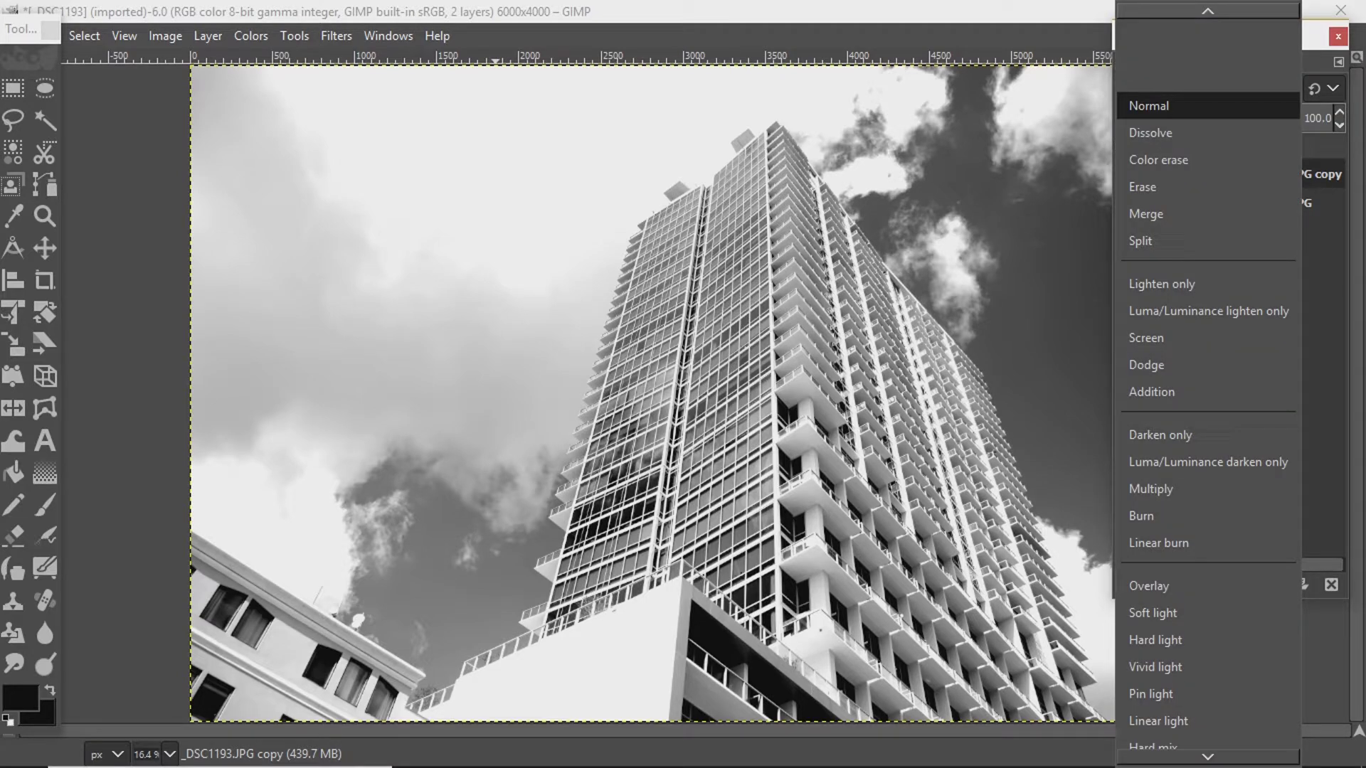
left_click(1322, 185)
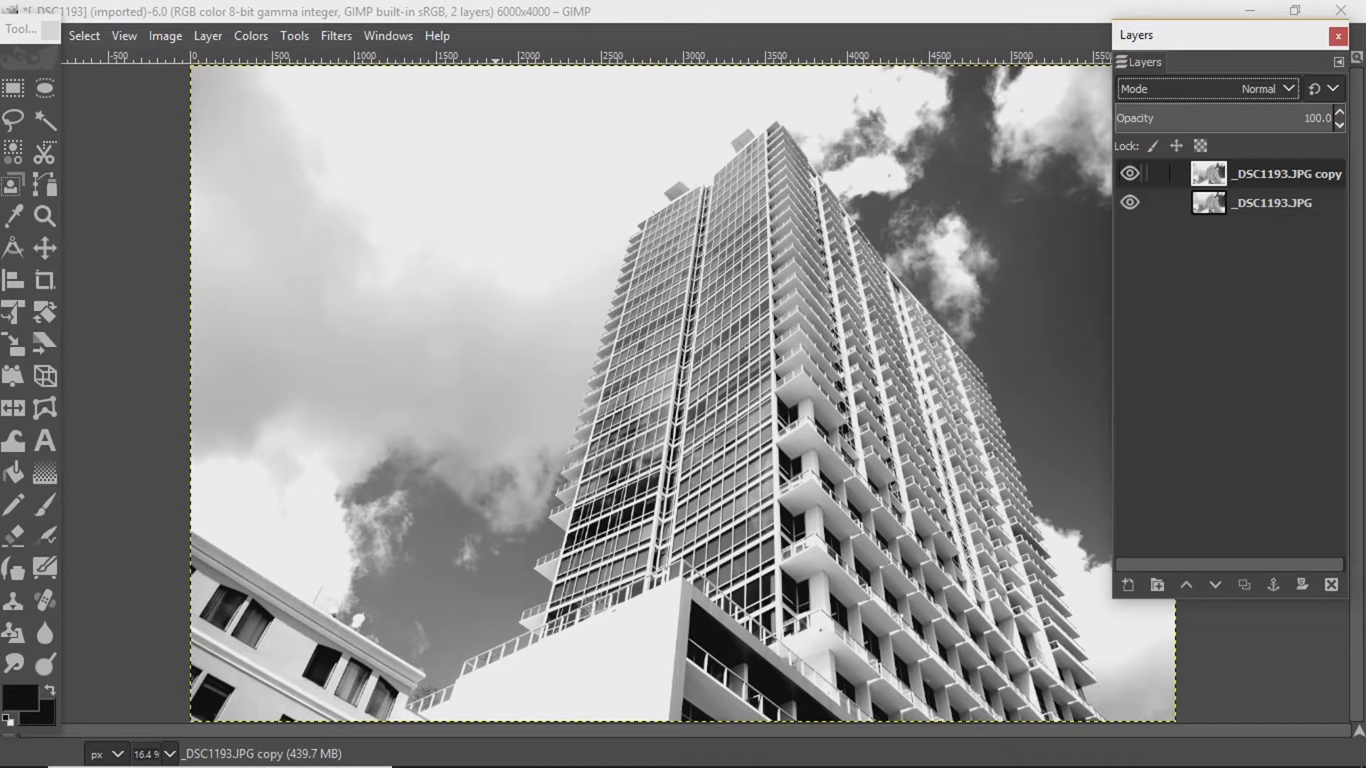
Delete the duplicate layer and move the Layers window aside to uncover the photo
right_click(1296, 175)
left_click(1162, 284)
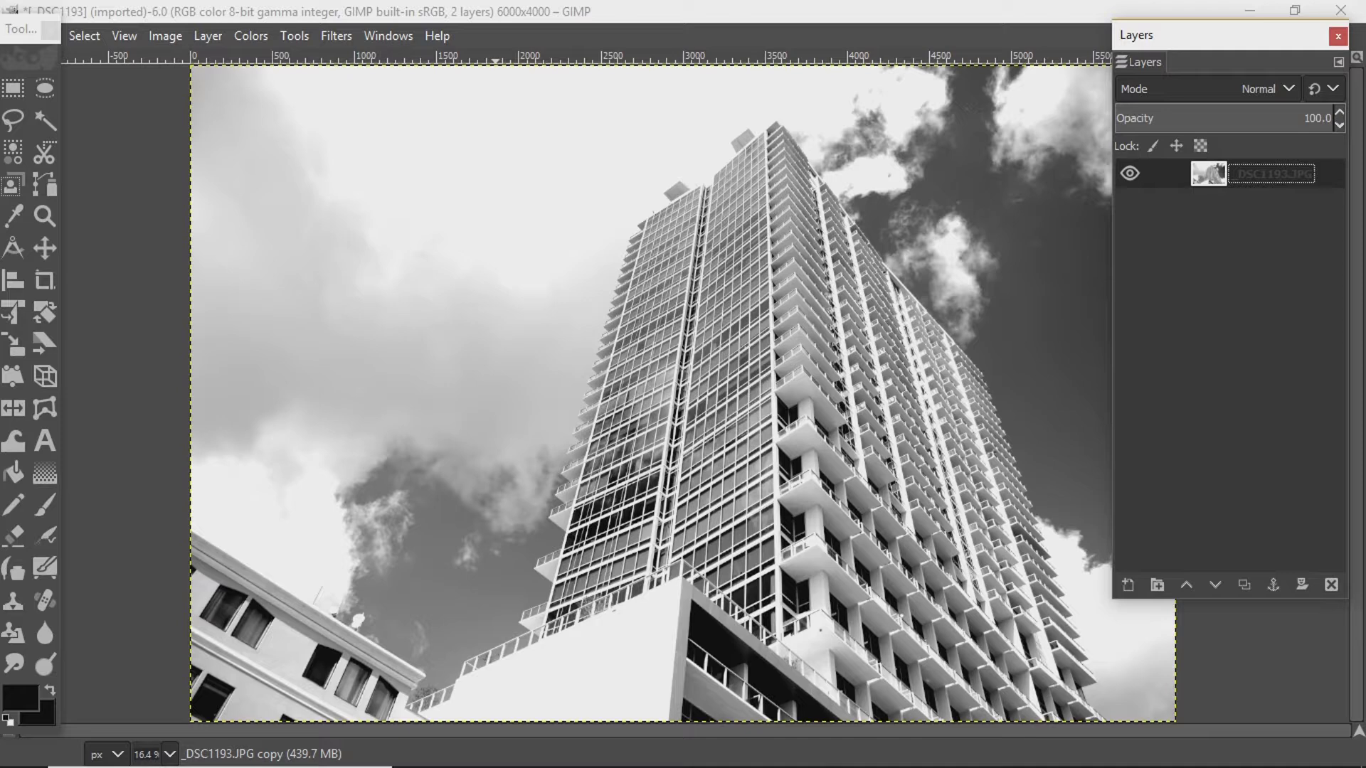
left_click_drag(1210, 35, 1267, 20)
Switch to the open _DSC1198 street photo and duplicate its layer
mouse_move(825, 766)
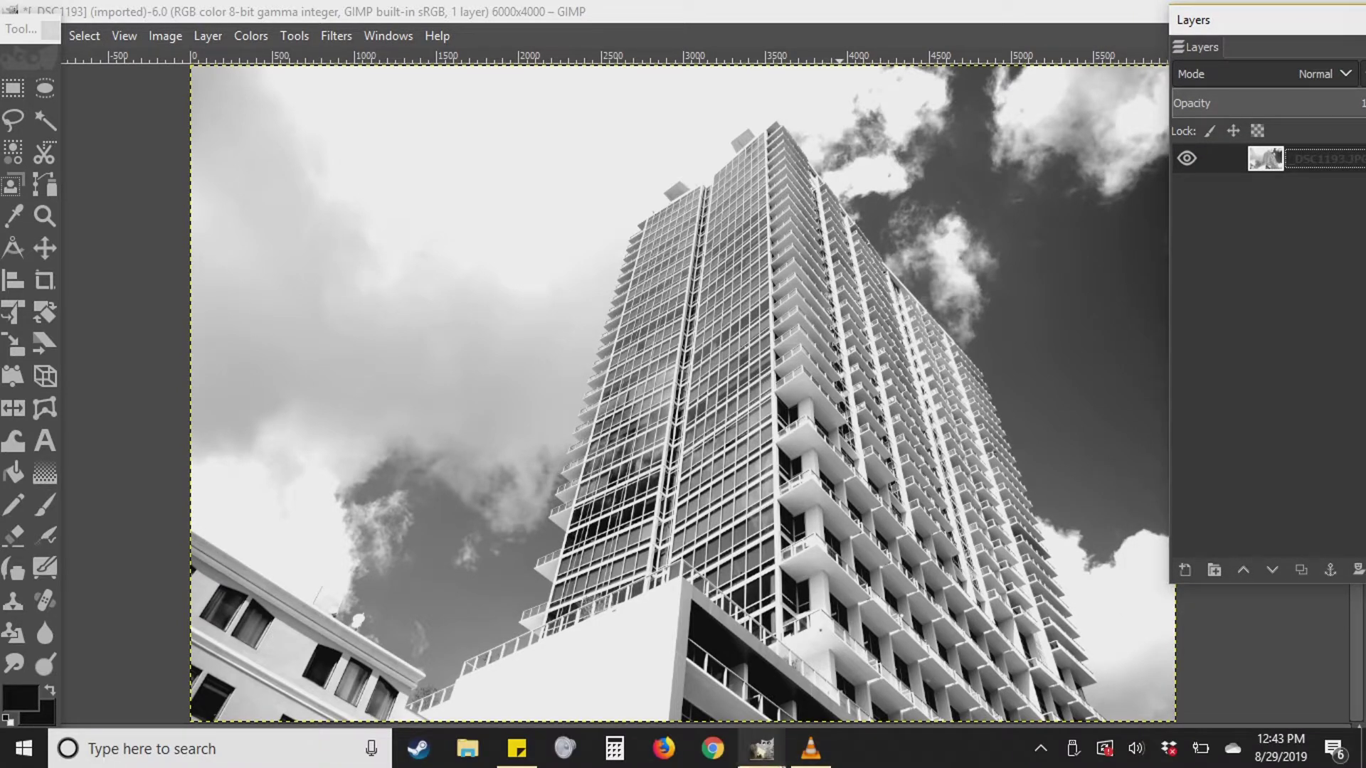
mouse_move(762, 750)
left_click(651, 661)
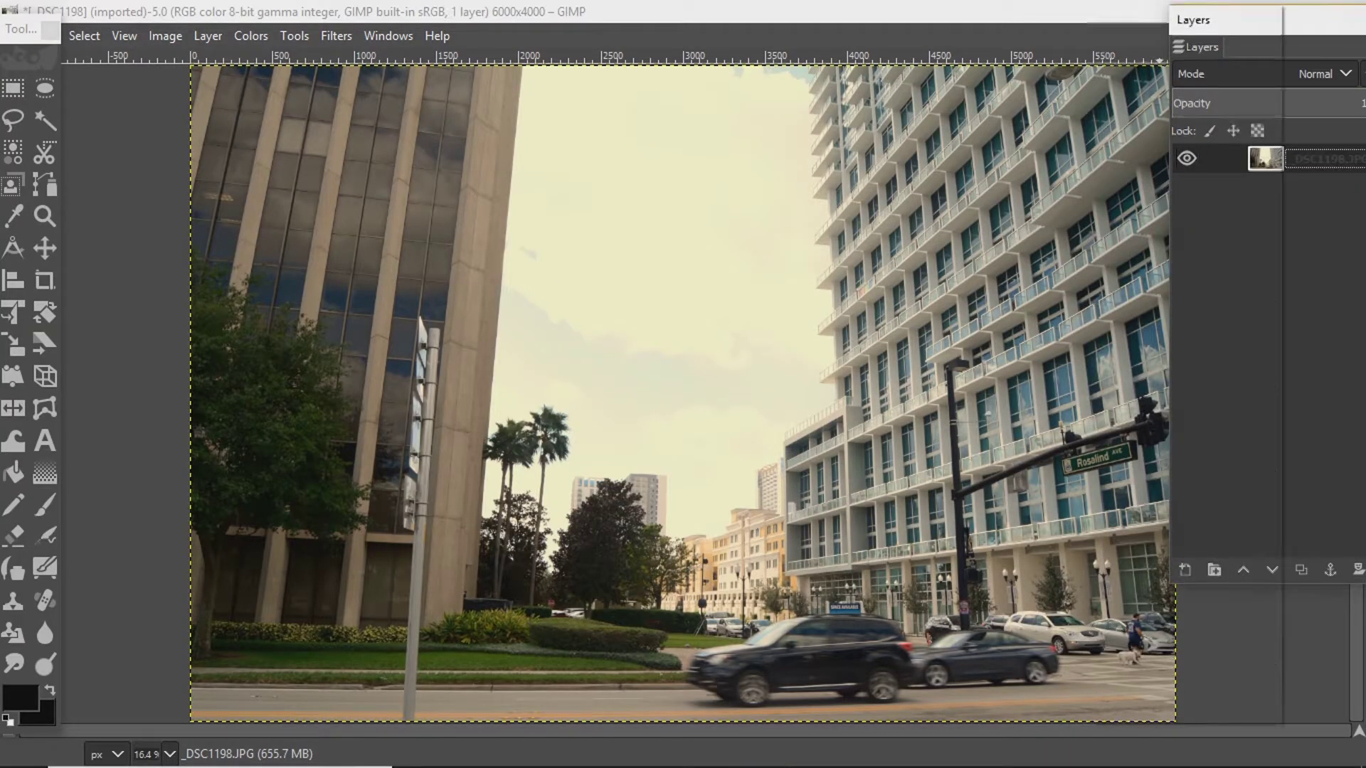
right_click(1316, 159)
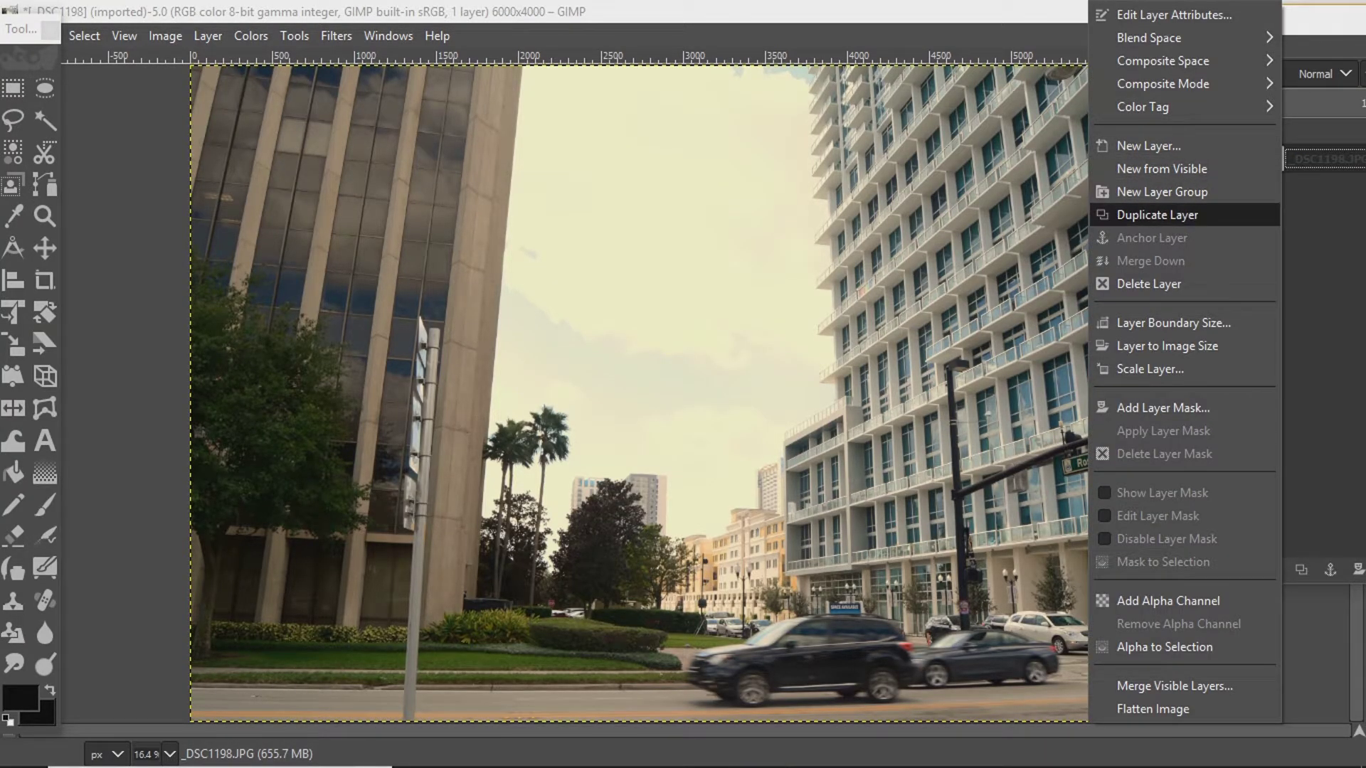
left_click(1157, 214)
left_click_drag(1292, 20, 1174, 26)
Duplicate the original _DSC1198.JPG layer three more times and move the Layers window so all four copies are in view
right_click(1226, 194)
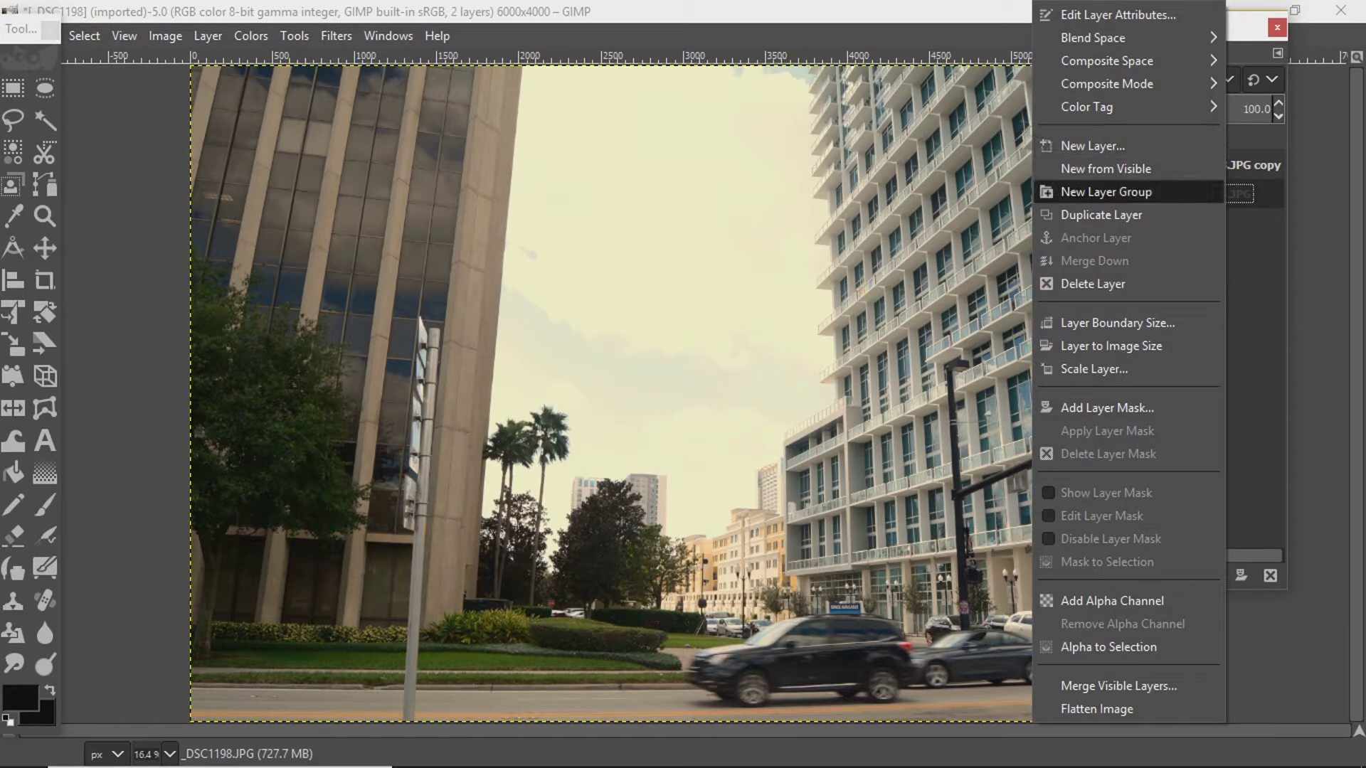
left_click(1102, 215)
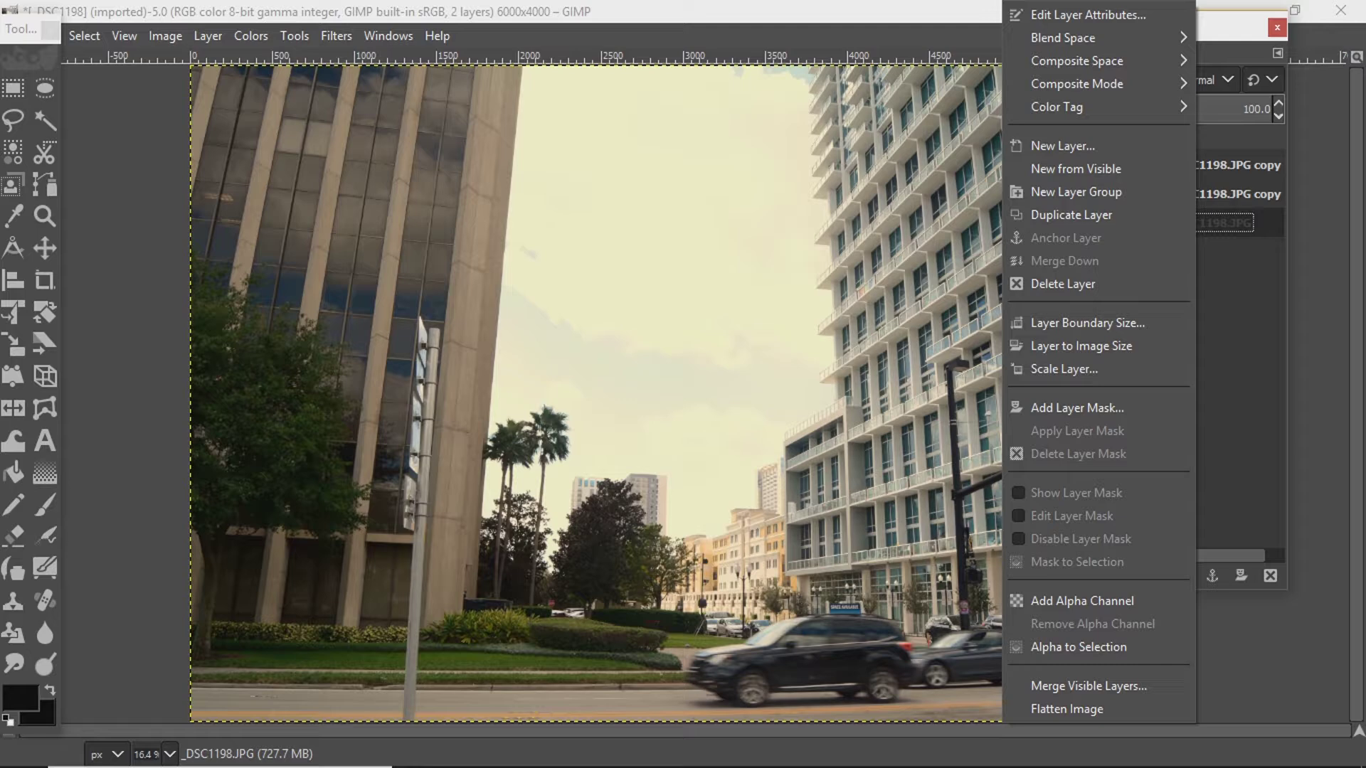
left_click(1138, 215)
right_click(1186, 252)
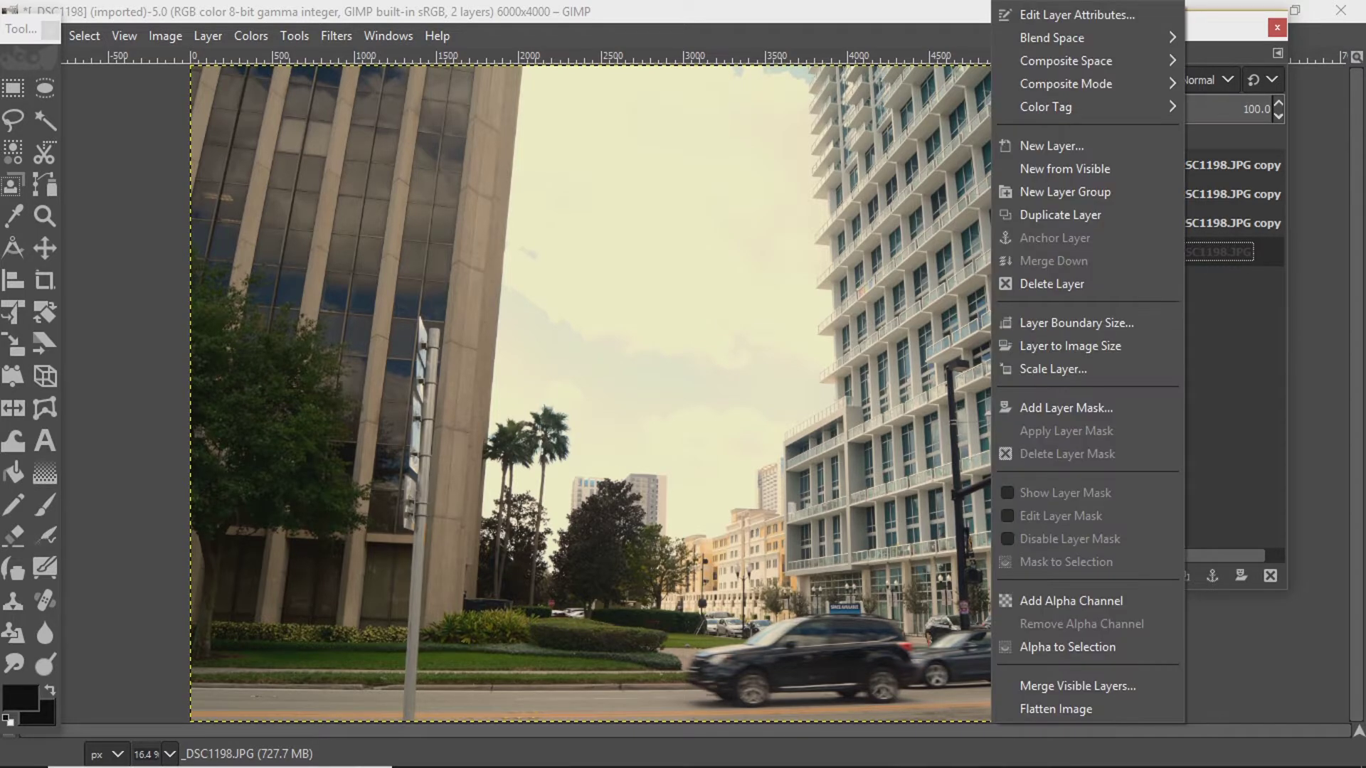
left_click(1060, 215)
left_click_drag(1138, 25, 1161, 92)
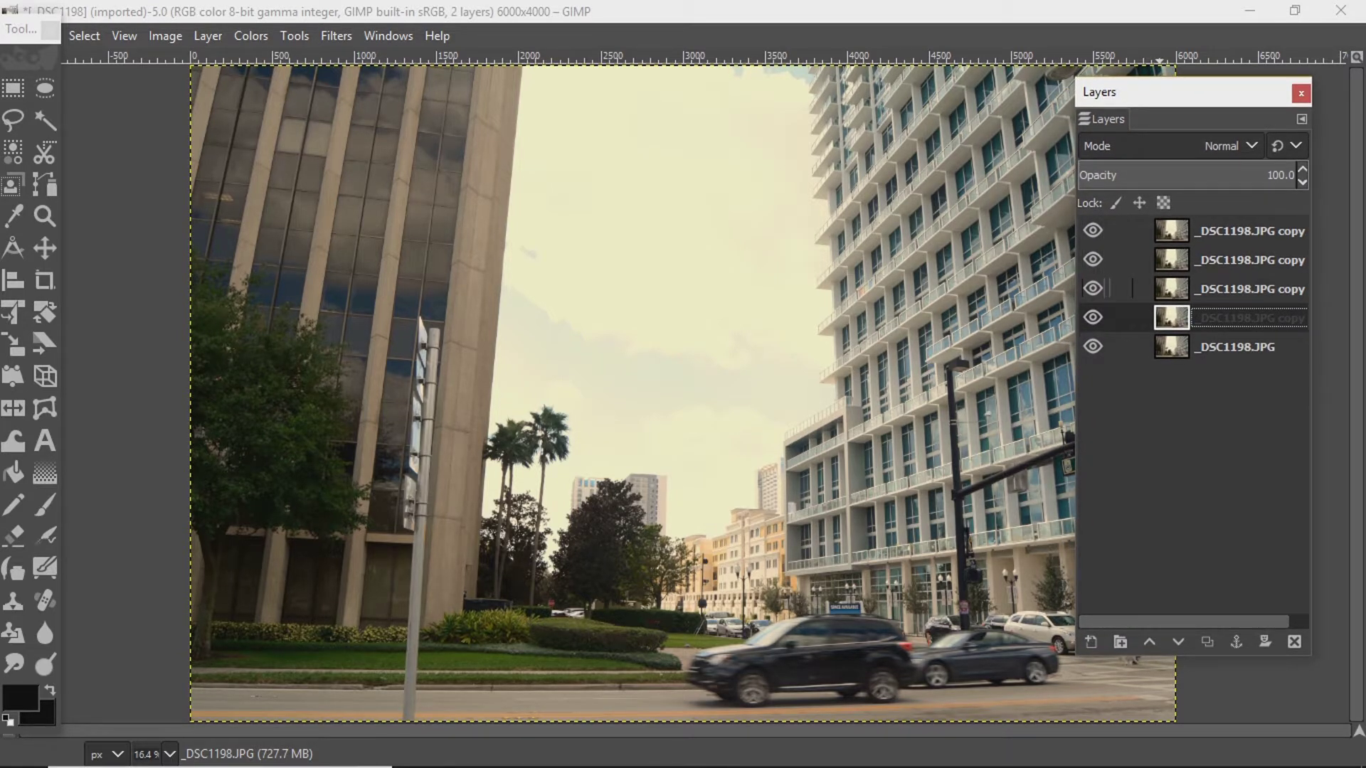
Set the copy directly above the original layer to 50 opacity and the Grain merge blend mode
double_click(1271, 173)
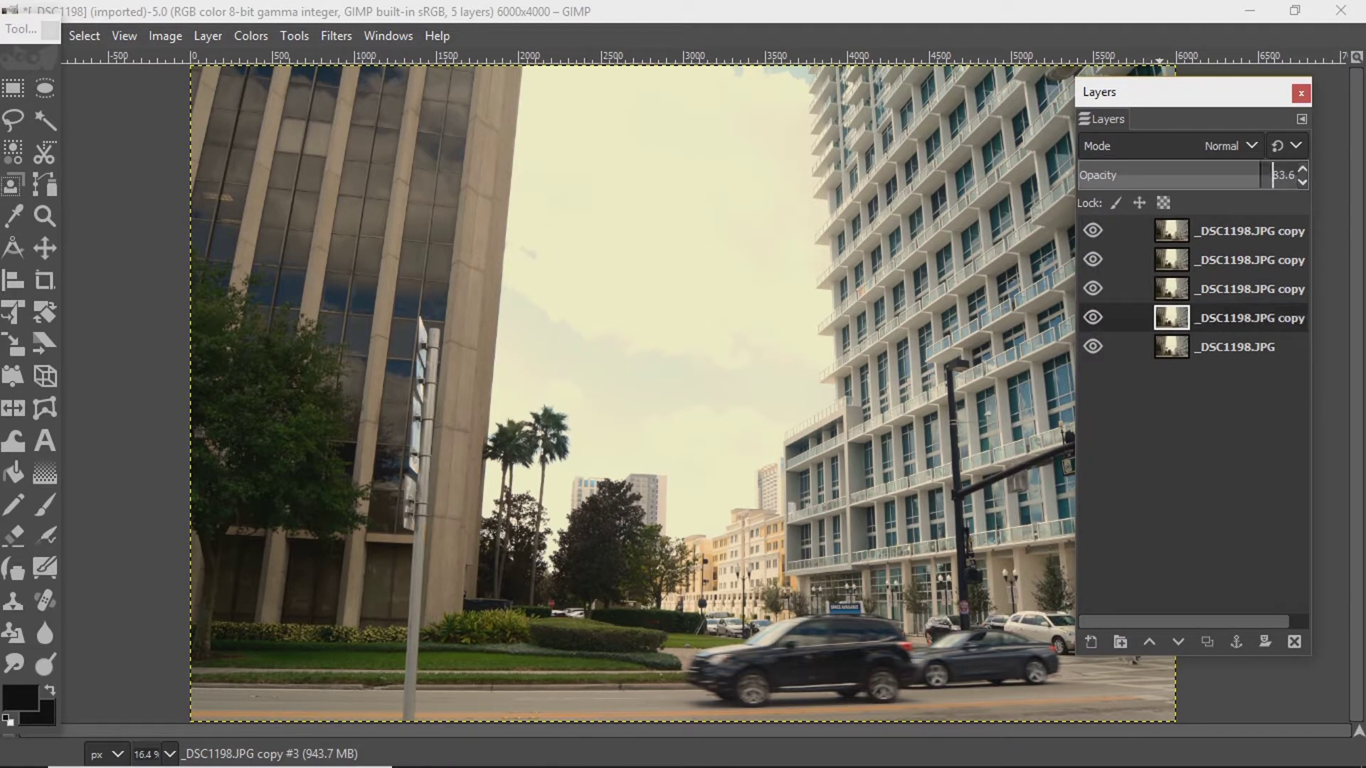
type("50")
key("Return")
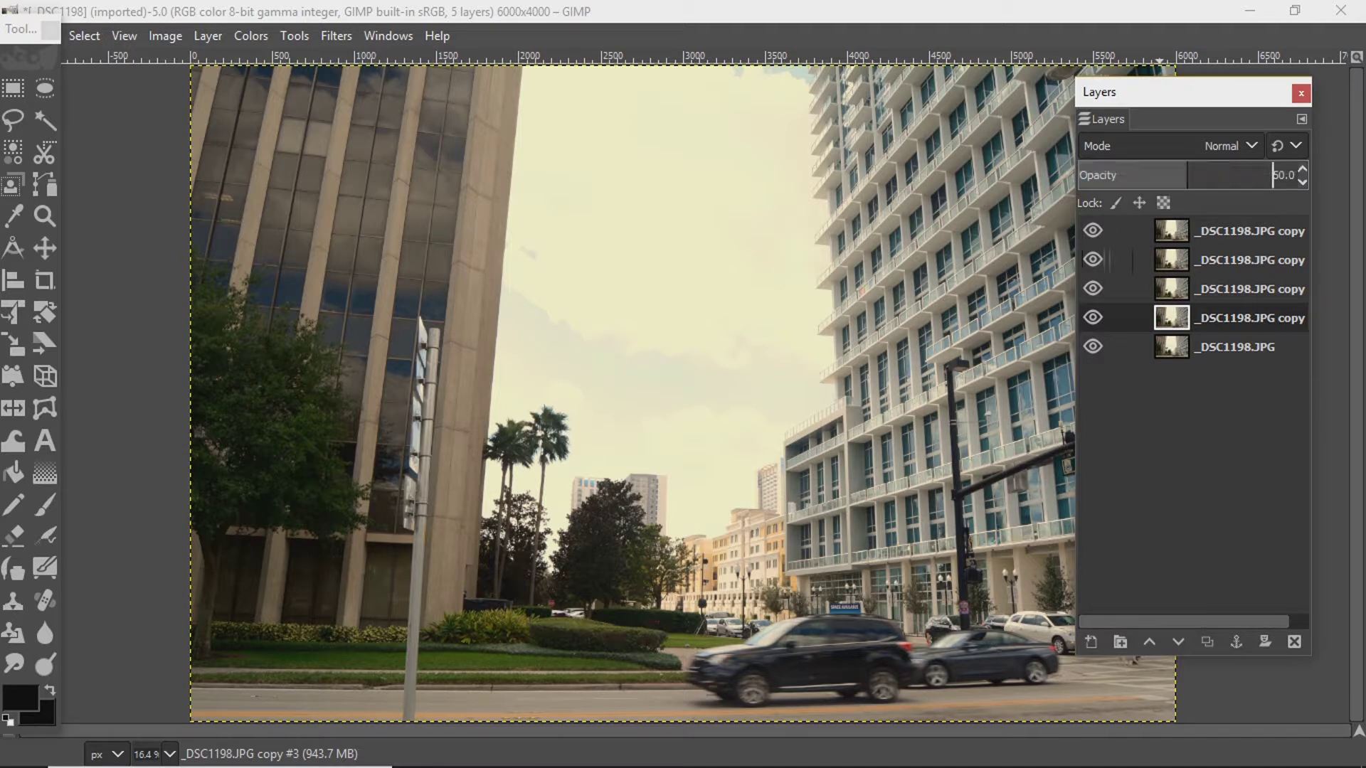
left_click(1224, 146)
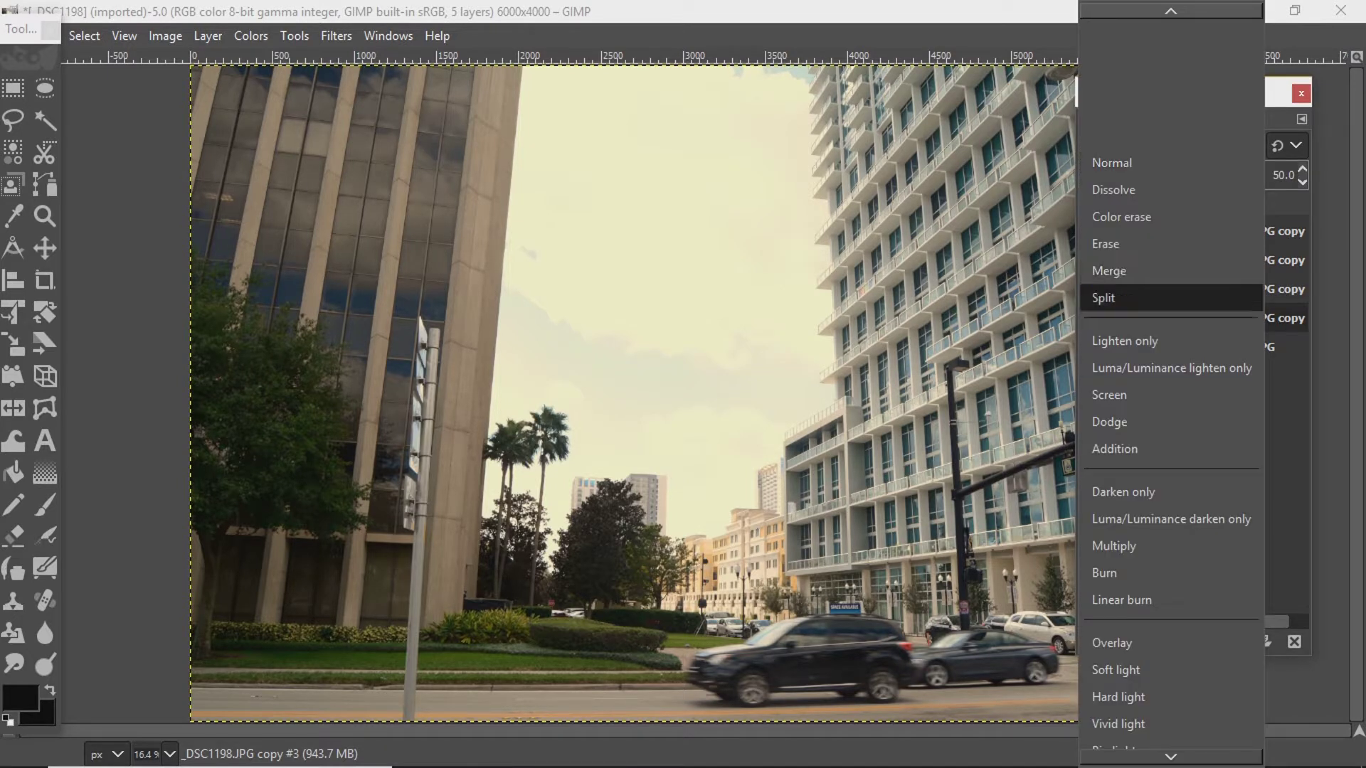
scroll(1170, 321, "down", 3)
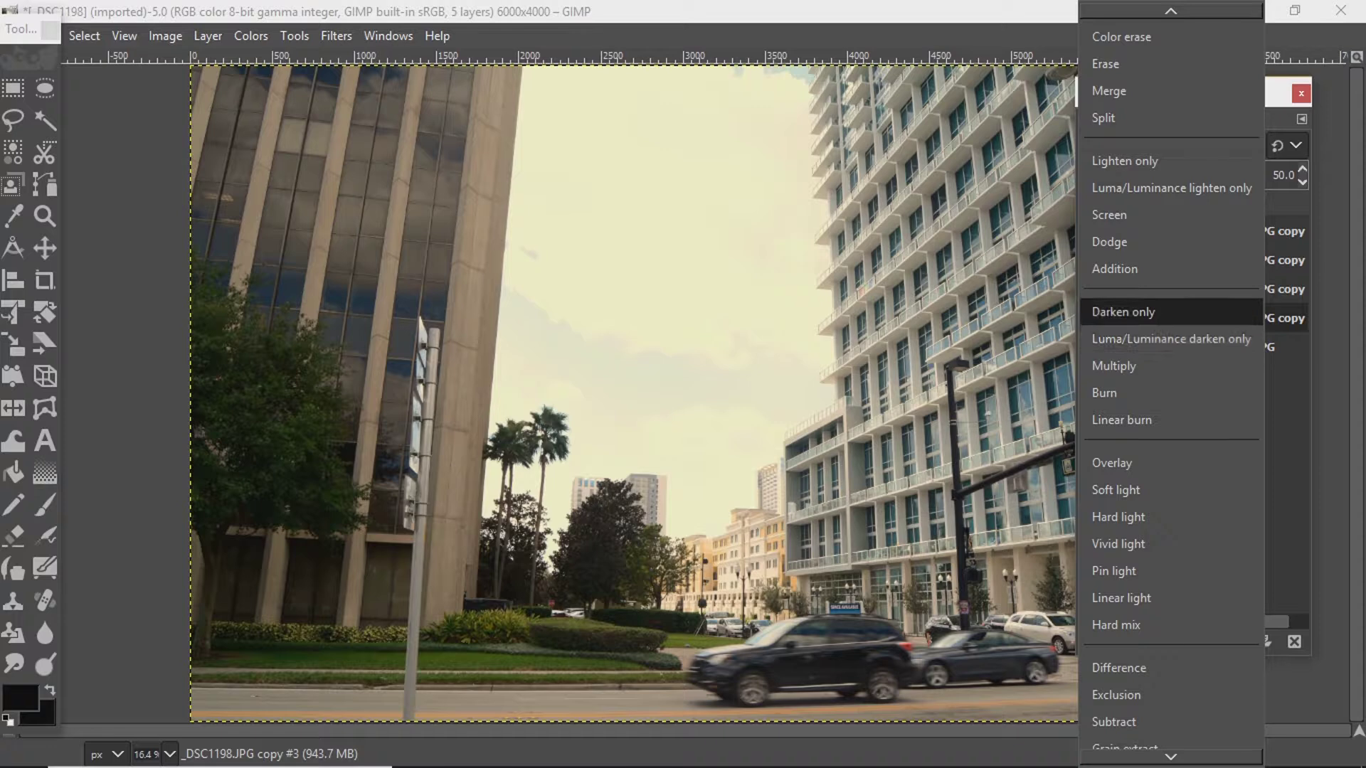
scroll(1171, 321, "down", 2)
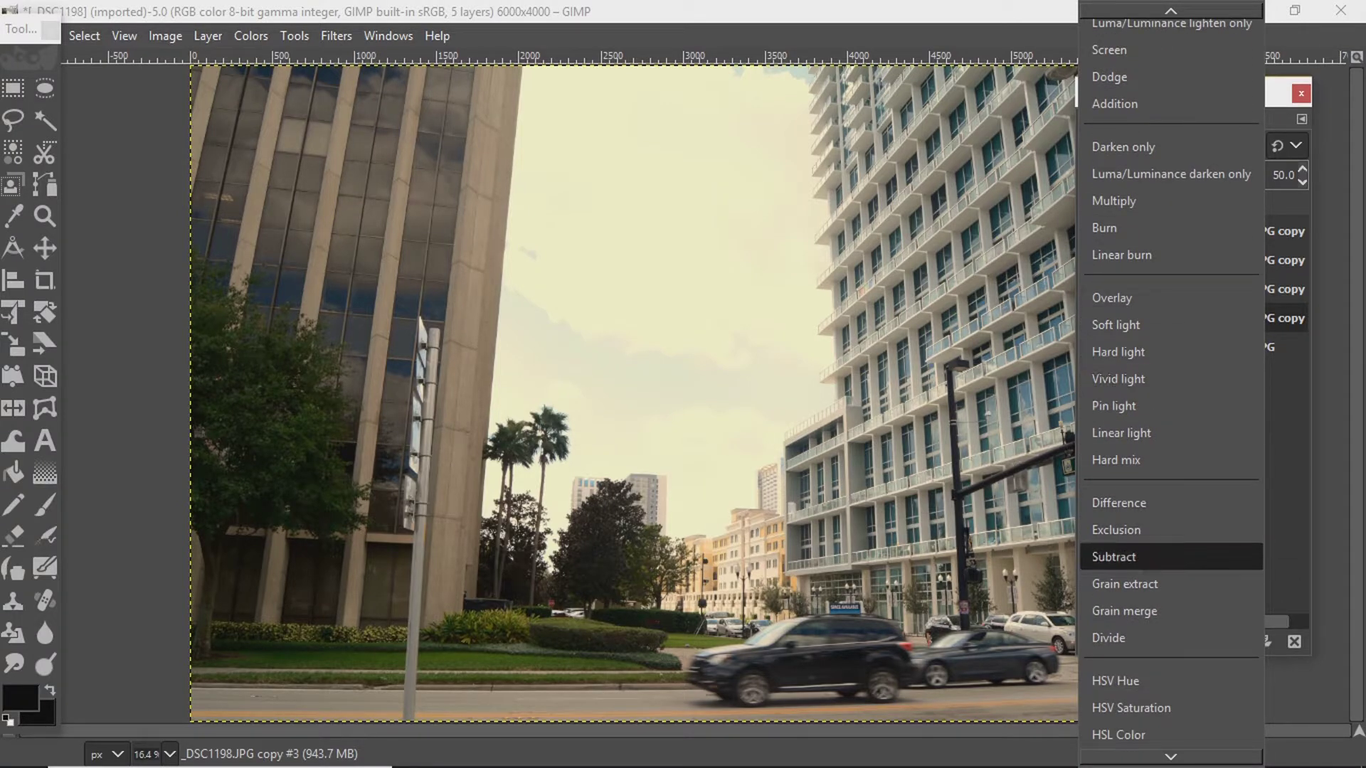
left_click(1171, 610)
Give the third layer from the top the Hard light blend mode and 50 opacity
left_click(1210, 289)
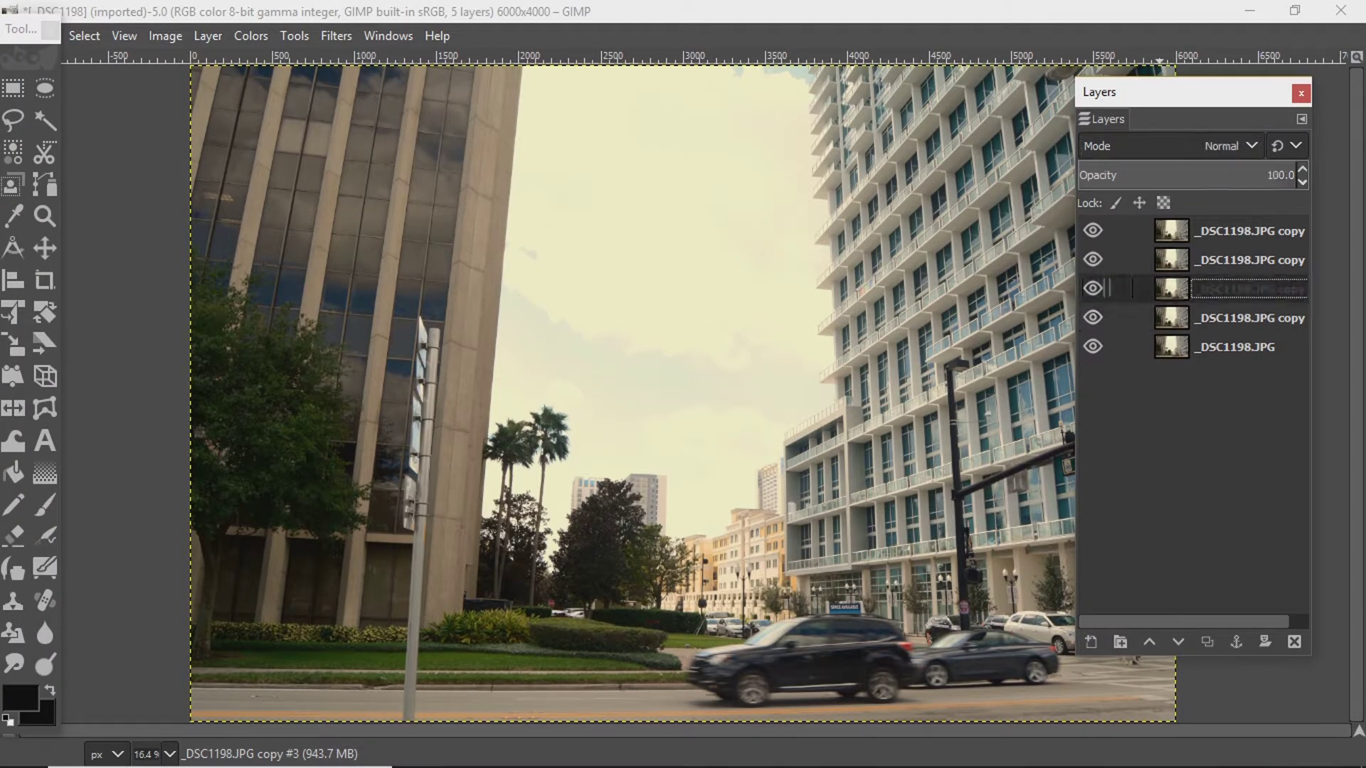
left_click(1170, 146)
scroll(1171, 392, "down", 1)
scroll(1171, 392, "down", 2)
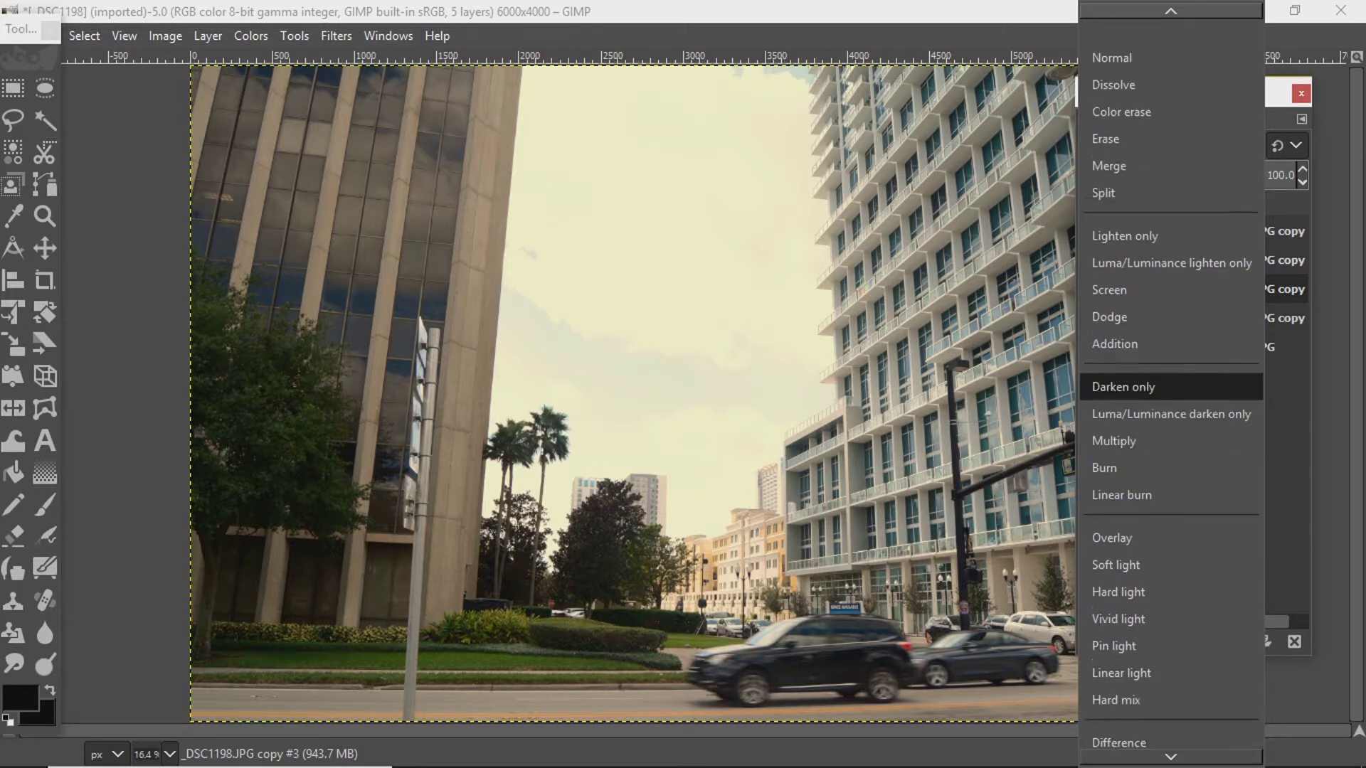
left_click(1173, 546)
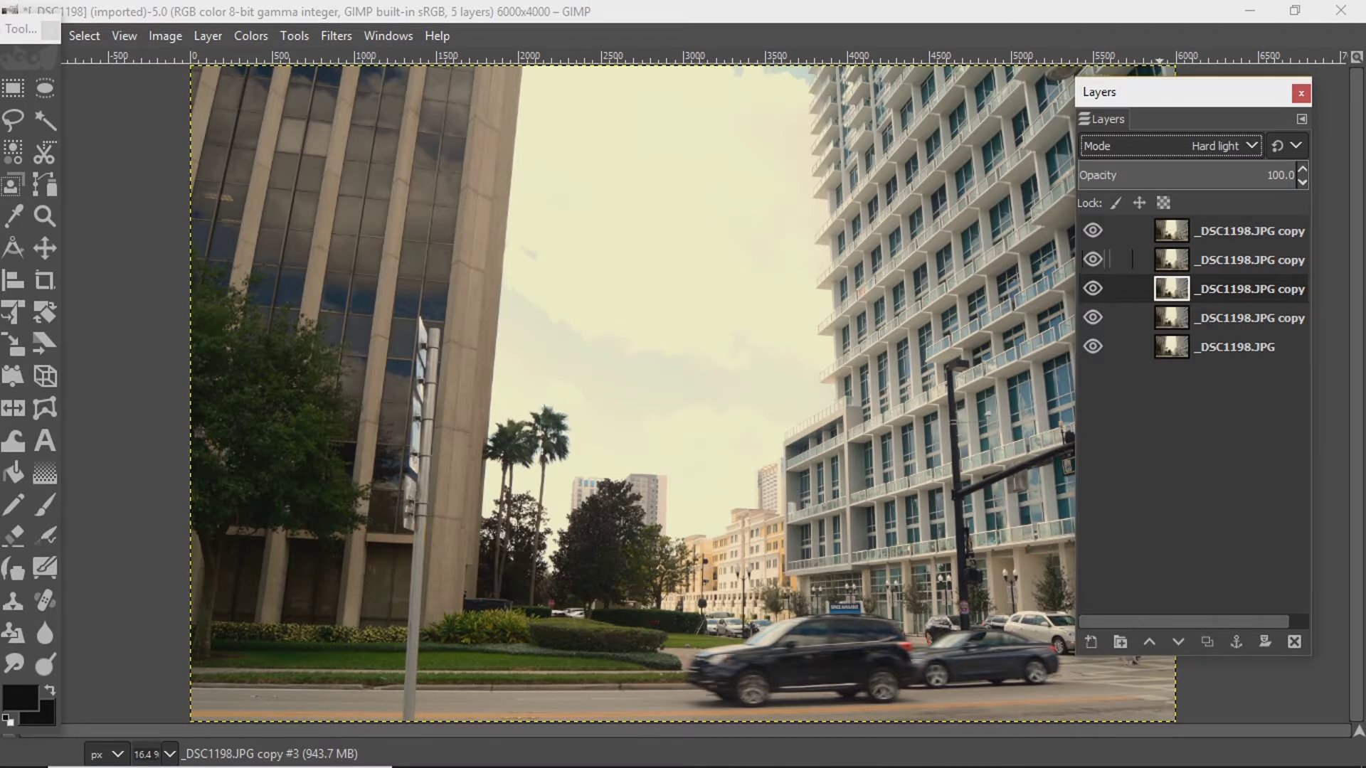
left_click(1220, 318)
left_click(1220, 288)
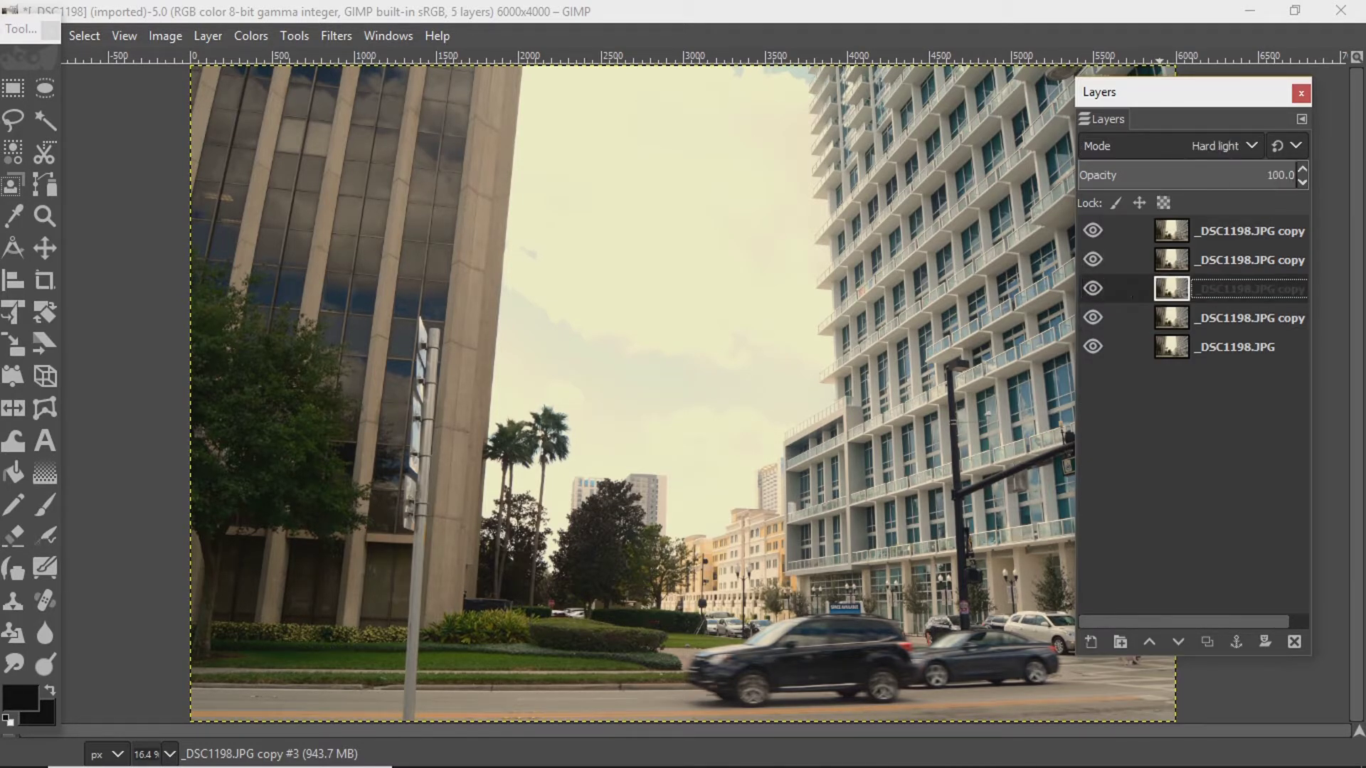
double_click(1282, 175)
type("5")
key("Return")
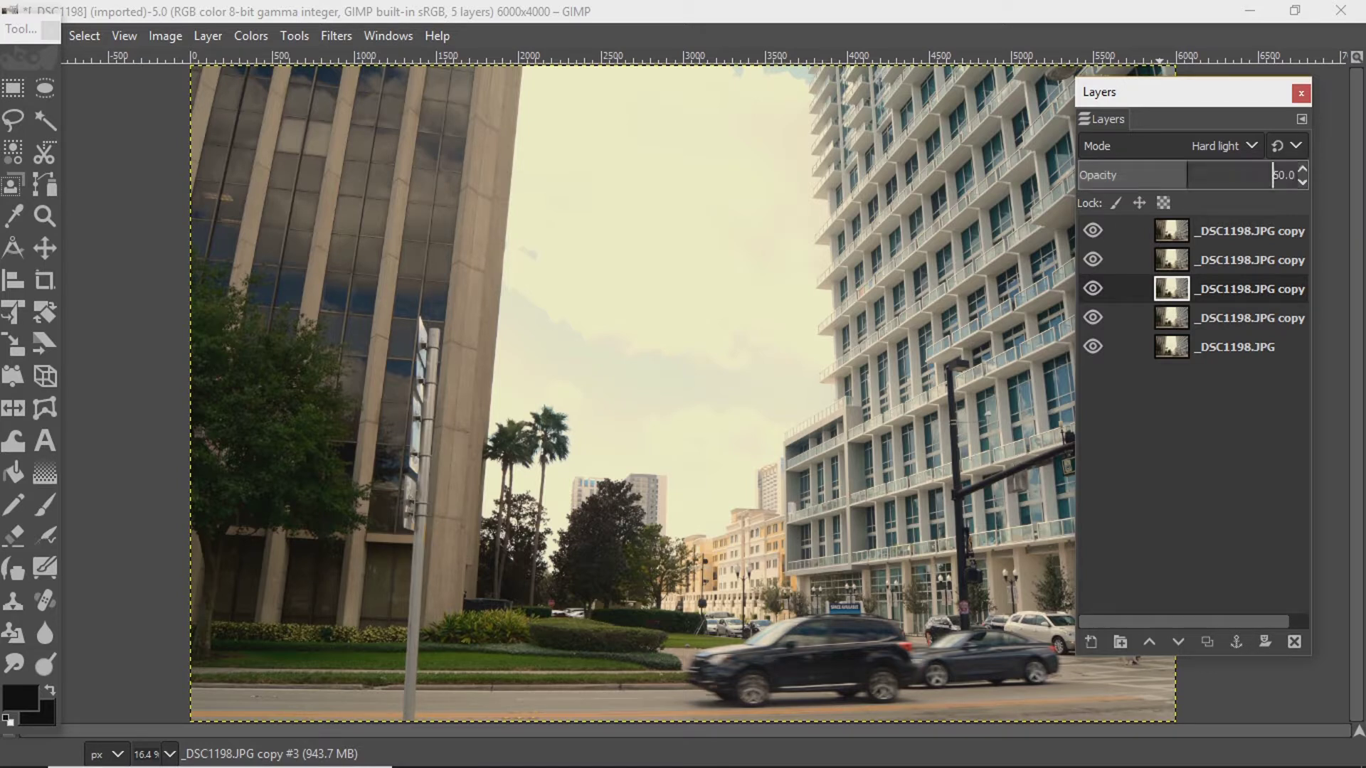
Set the second layer from the top to 50 opacity and the Darken only blend mode
left_click(1221, 259)
type("50")
key("Return")
left_click(1220, 146)
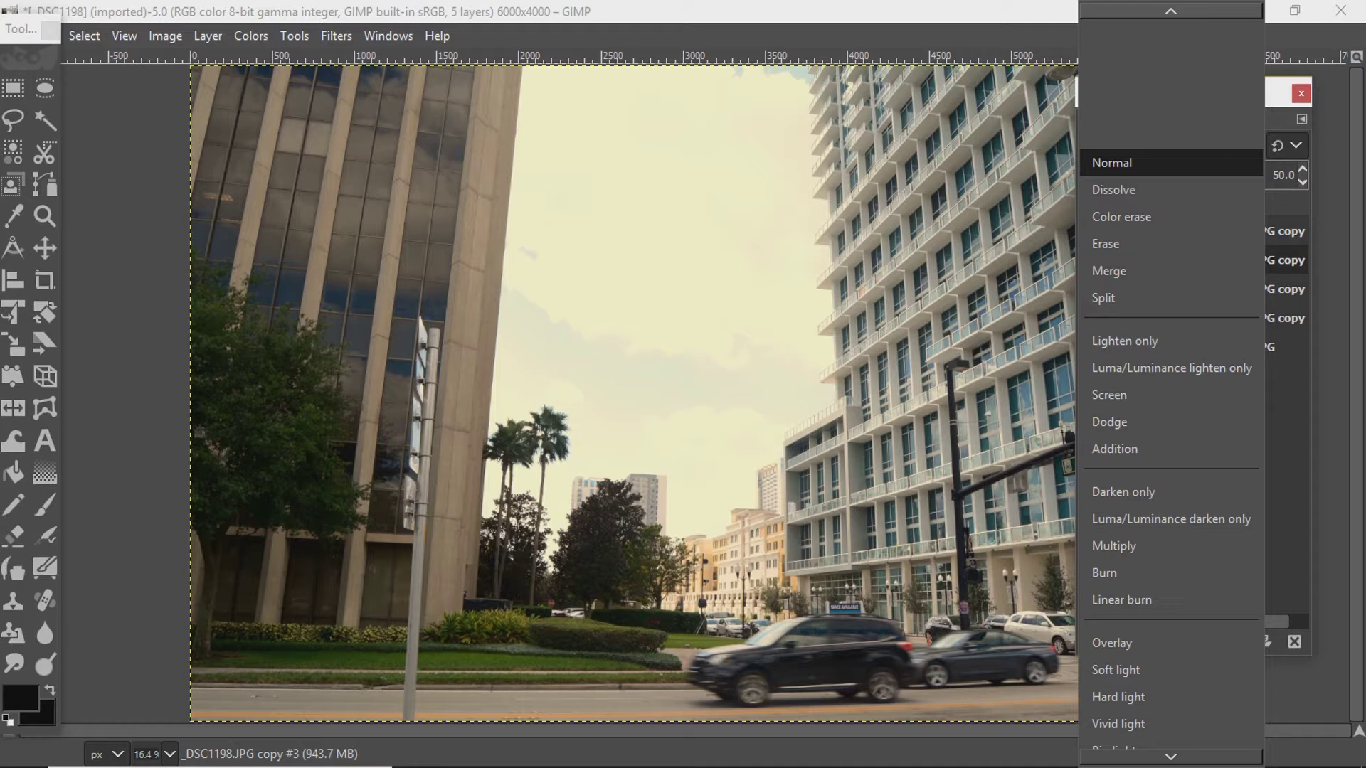
scroll(1171, 435, "down", 3)
left_click(1160, 448)
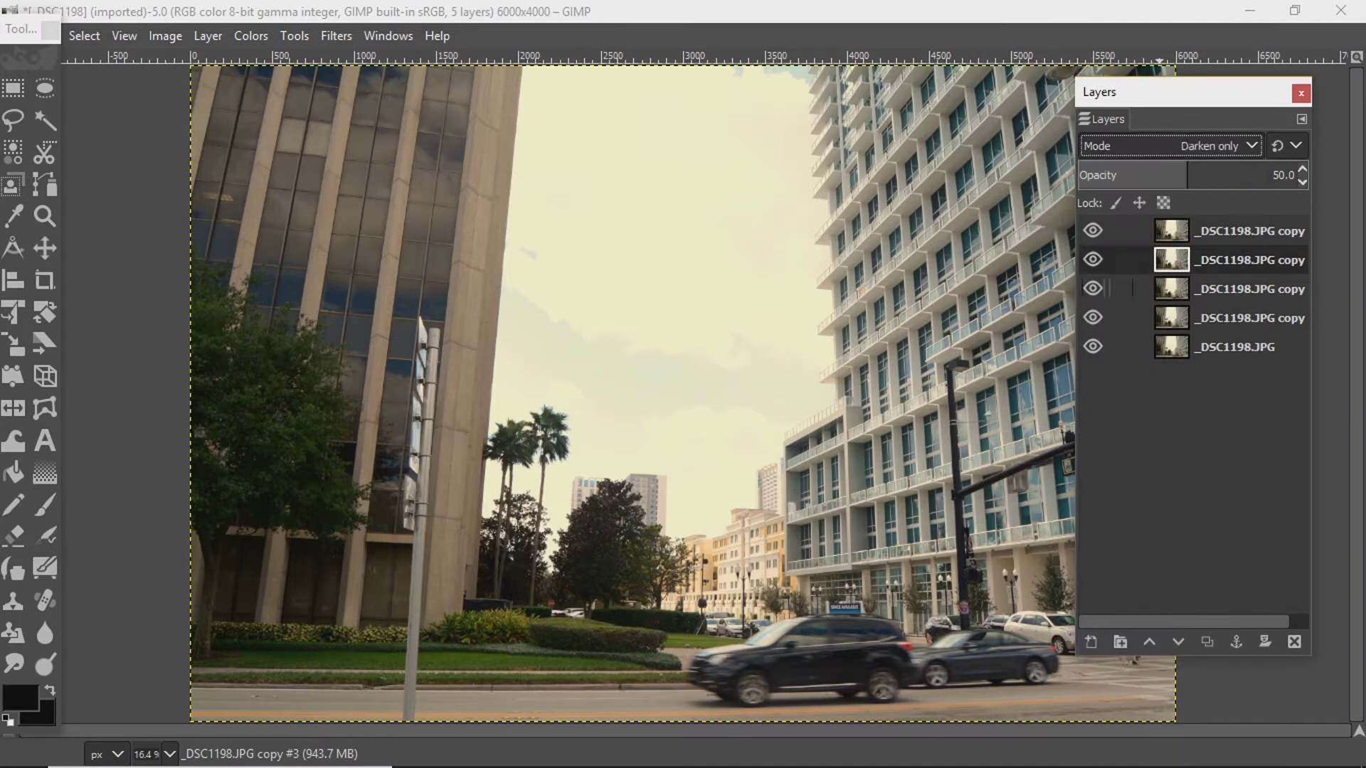
Set the topmost layer copy to 50 opacity and the Lighten only blend mode
left_click(1238, 232)
double_click(1280, 176)
type("50")
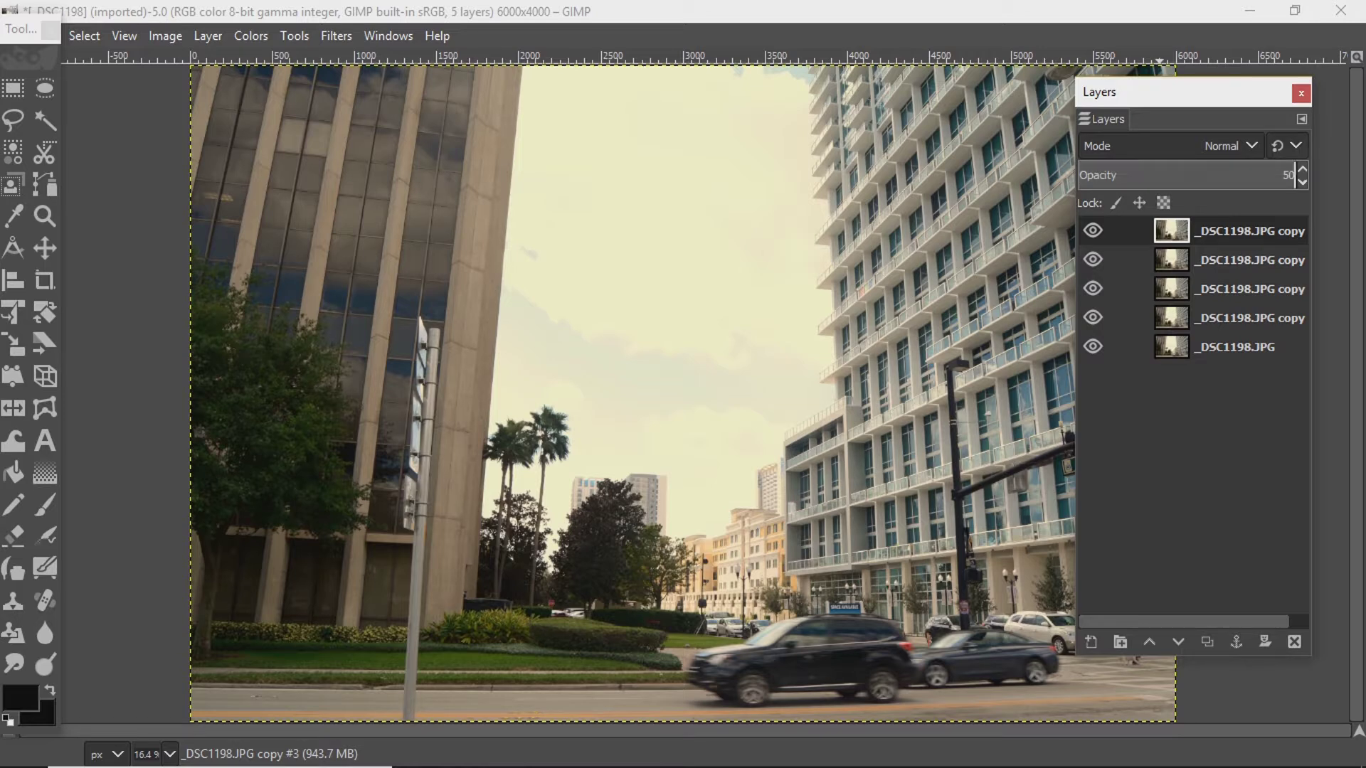
left_click(1222, 146)
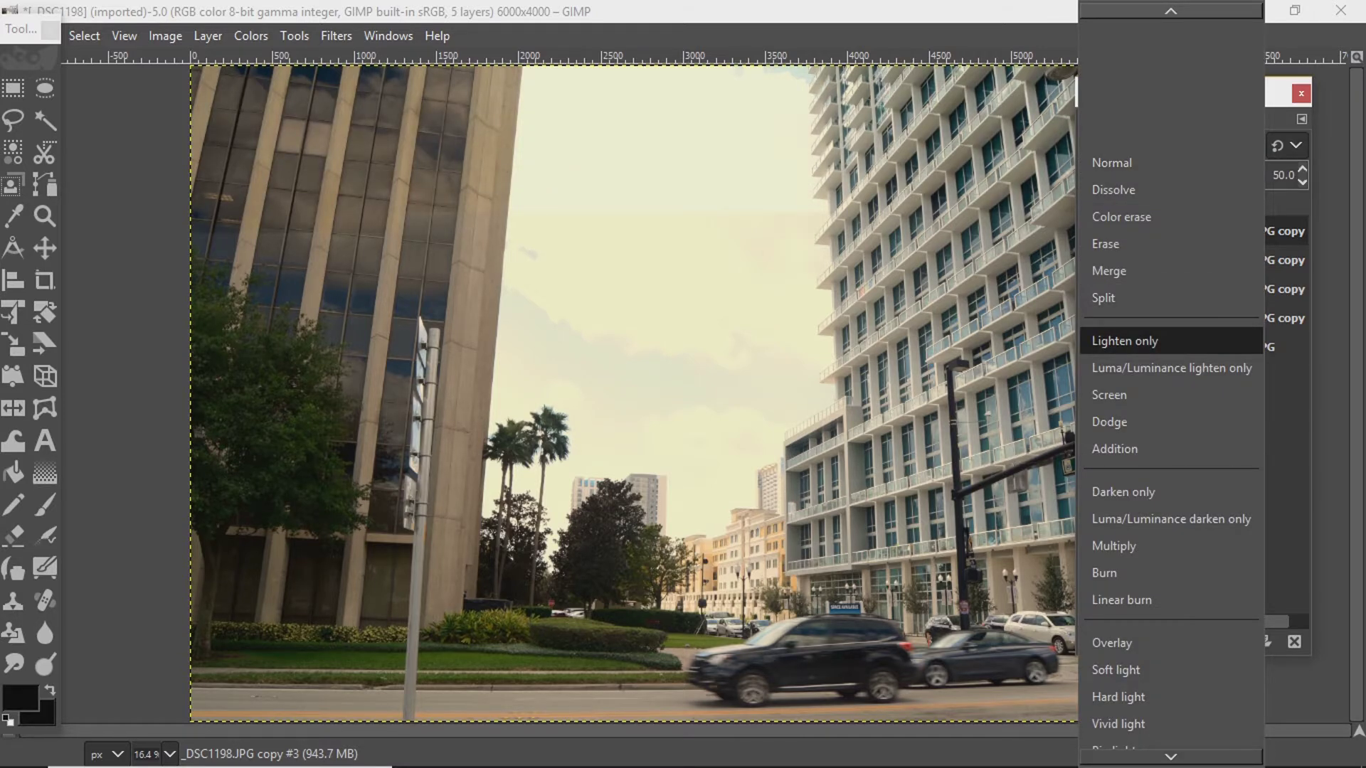
left_click(1138, 339)
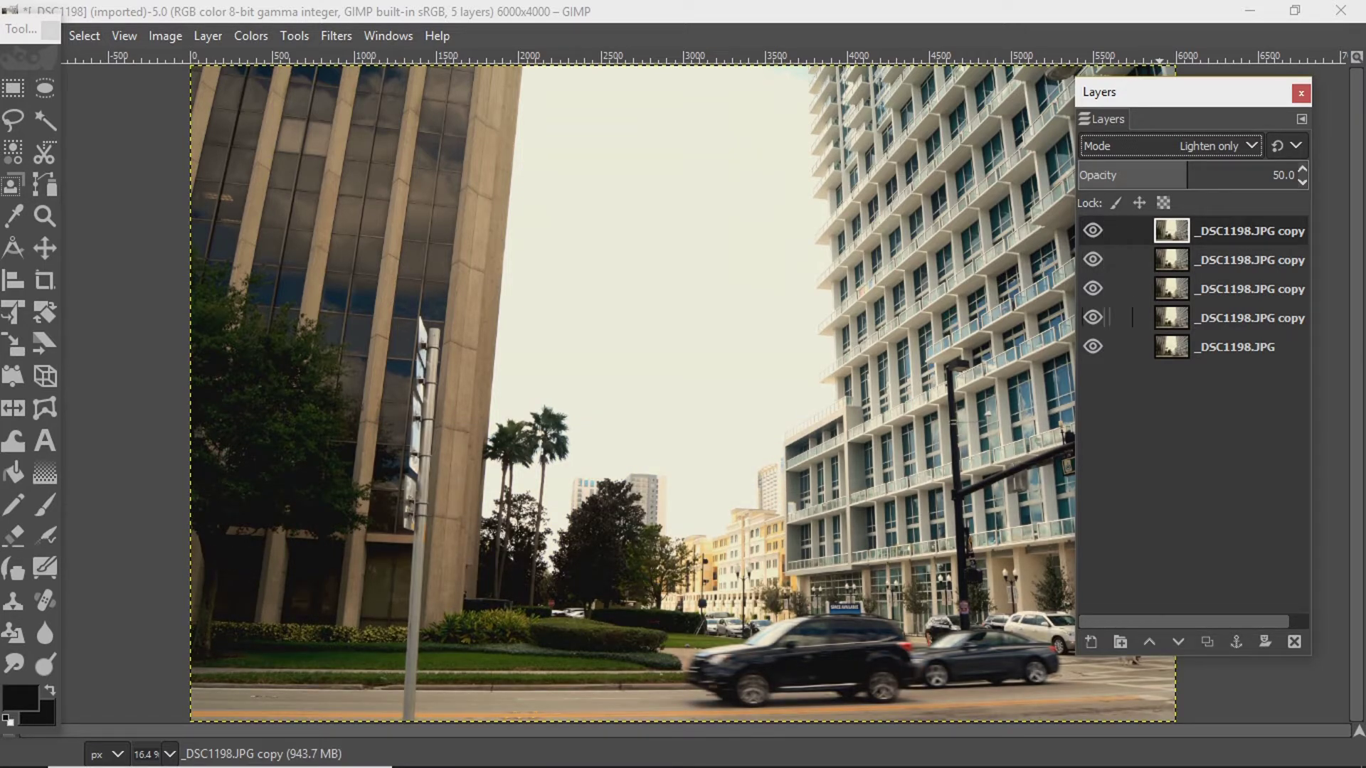
Hide all four duplicate layers and show them again to compare the original photo with the blended result
left_click_drag(1181, 93, 1246, 188)
left_click(1158, 413)
left_click(1158, 384)
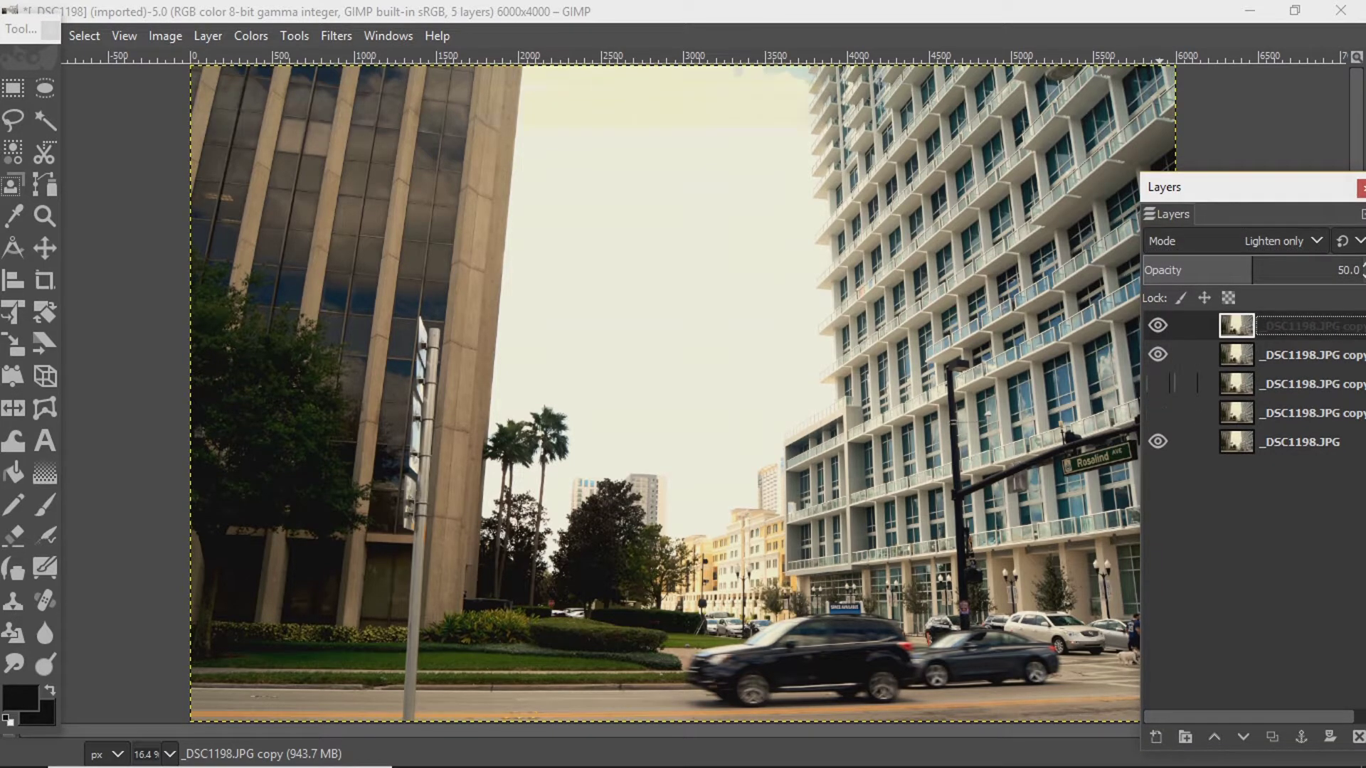
left_click(1159, 354)
left_click(1158, 325)
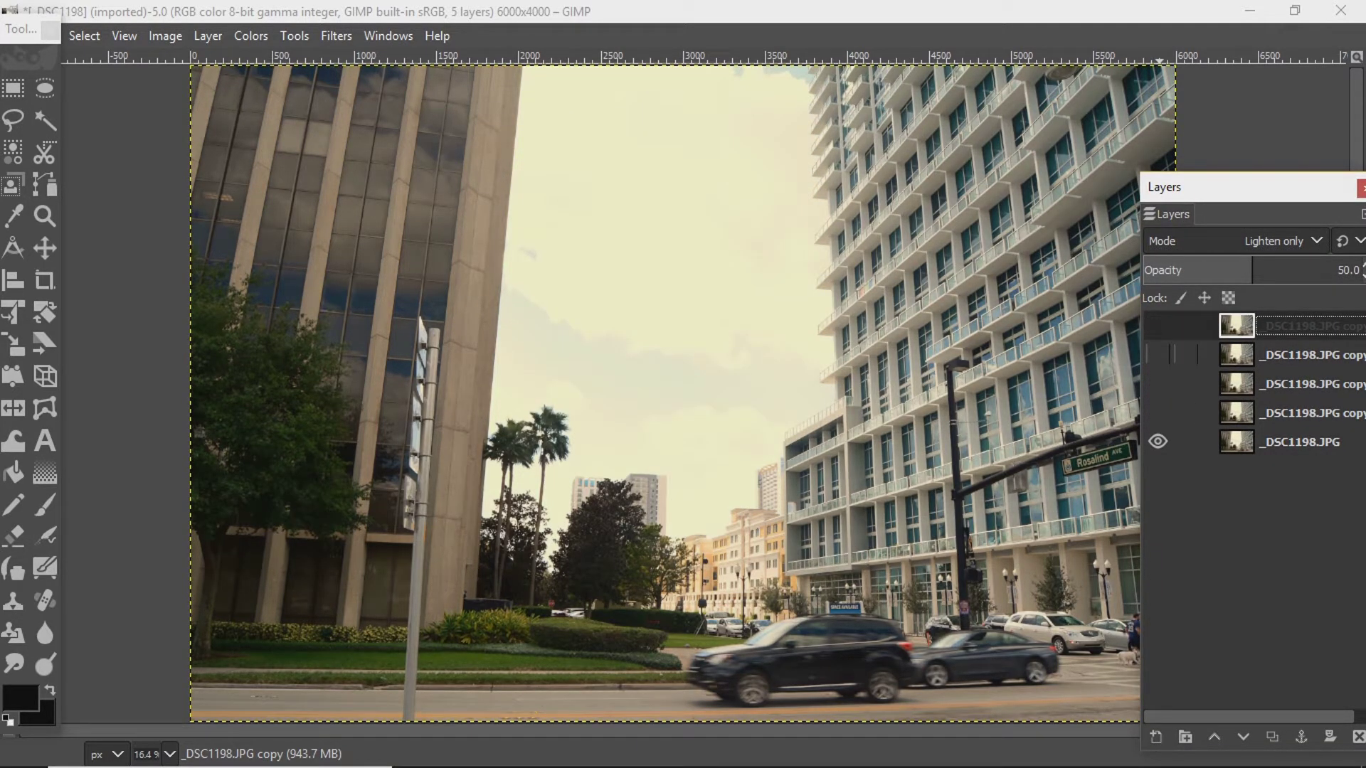
left_click(1158, 413)
left_click(1158, 384)
left_click(1159, 354)
left_click(1158, 325)
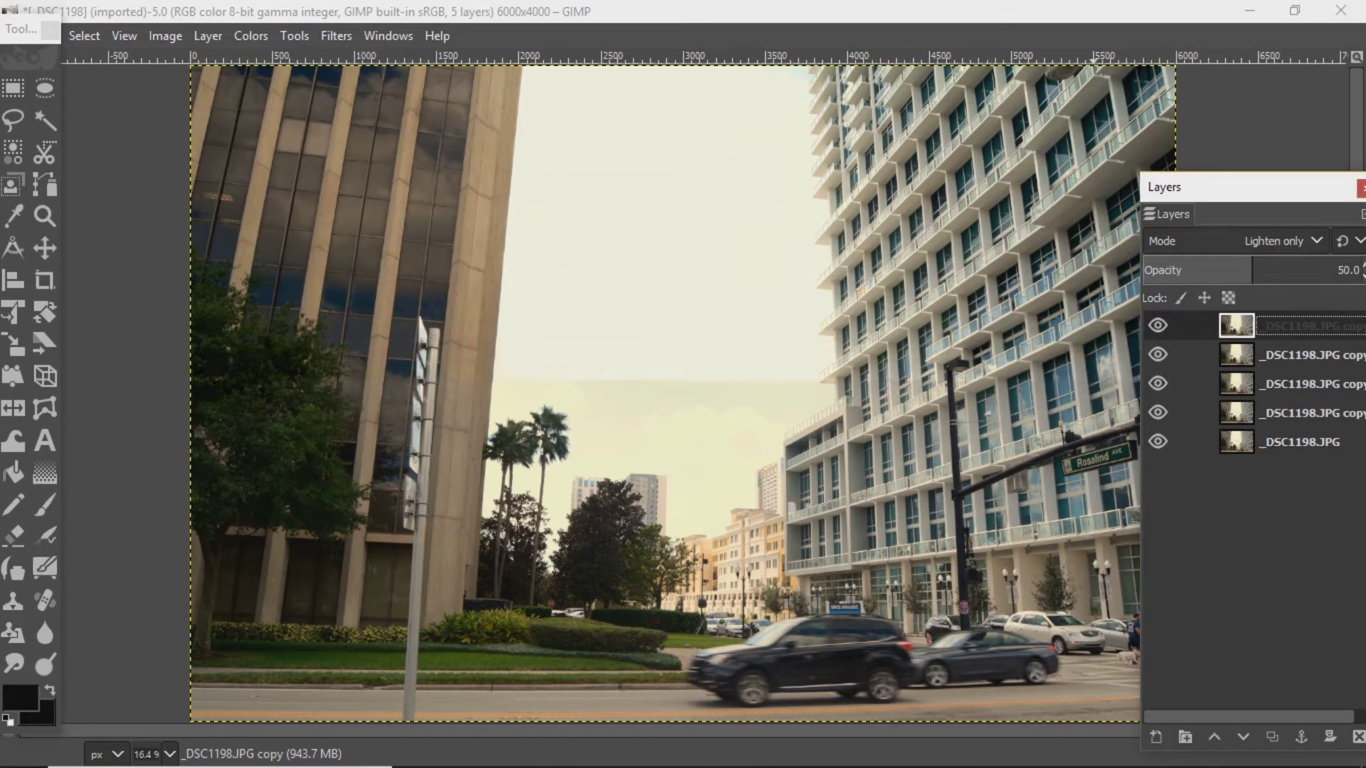
Move the Layers window around and off the photo to examine both sides of the blended image
left_click_drag(1210, 187, 1224, 235)
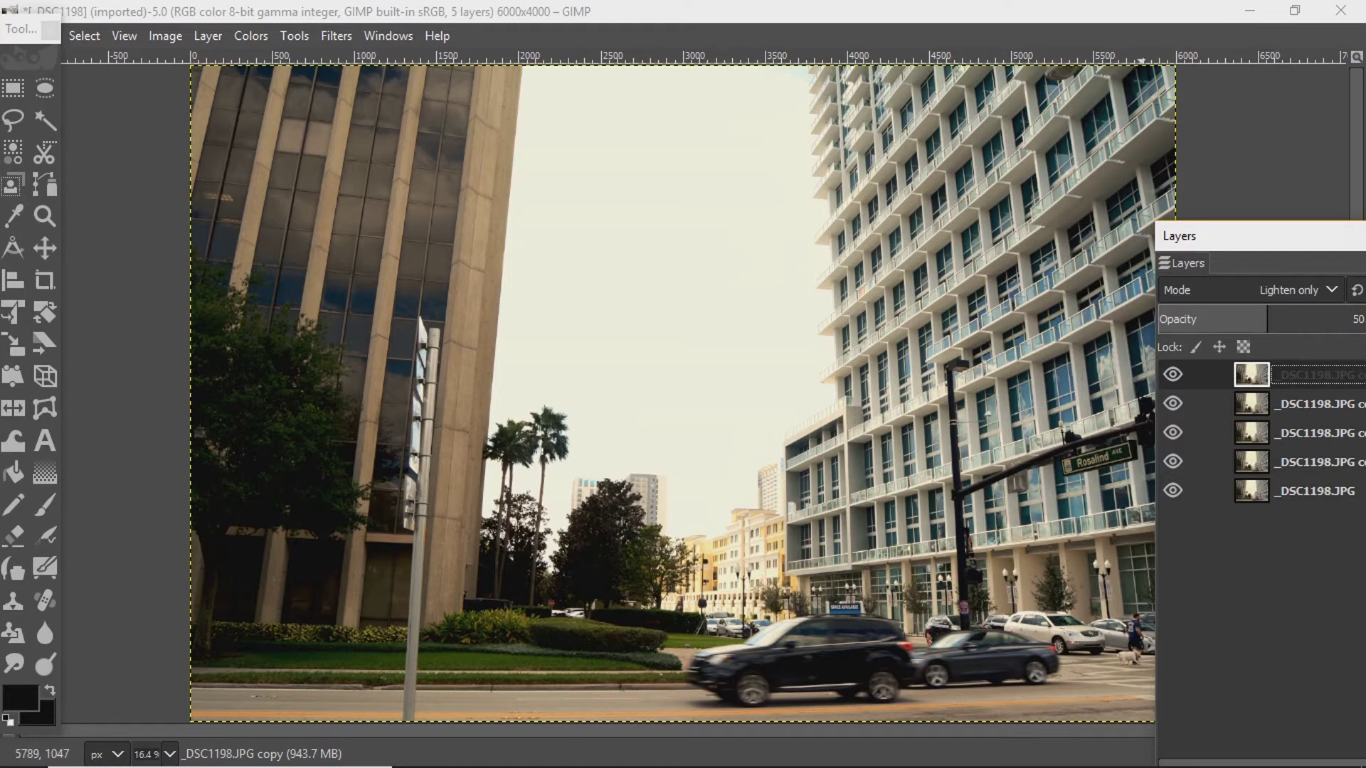
left_click_drag(1195, 236, 82, 77)
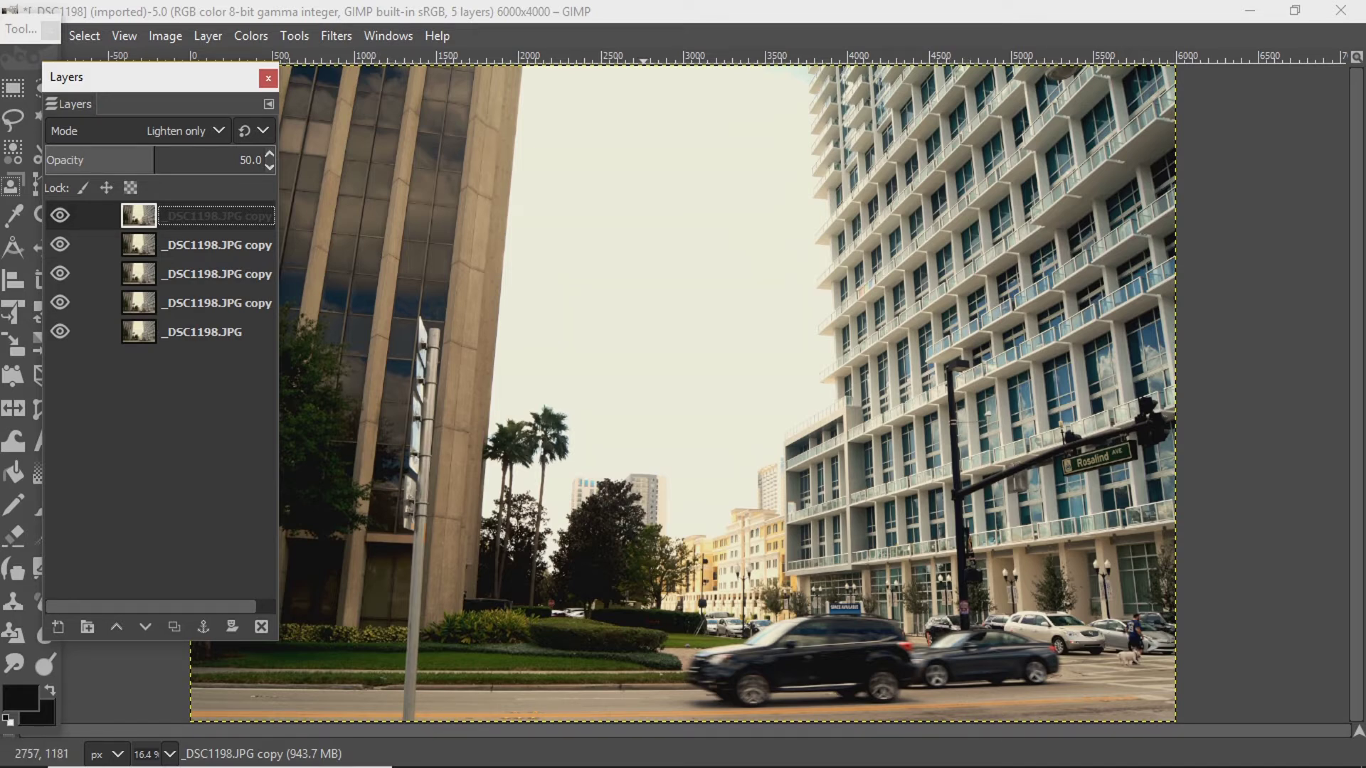
left_click_drag(82, 77, 1225, 107)
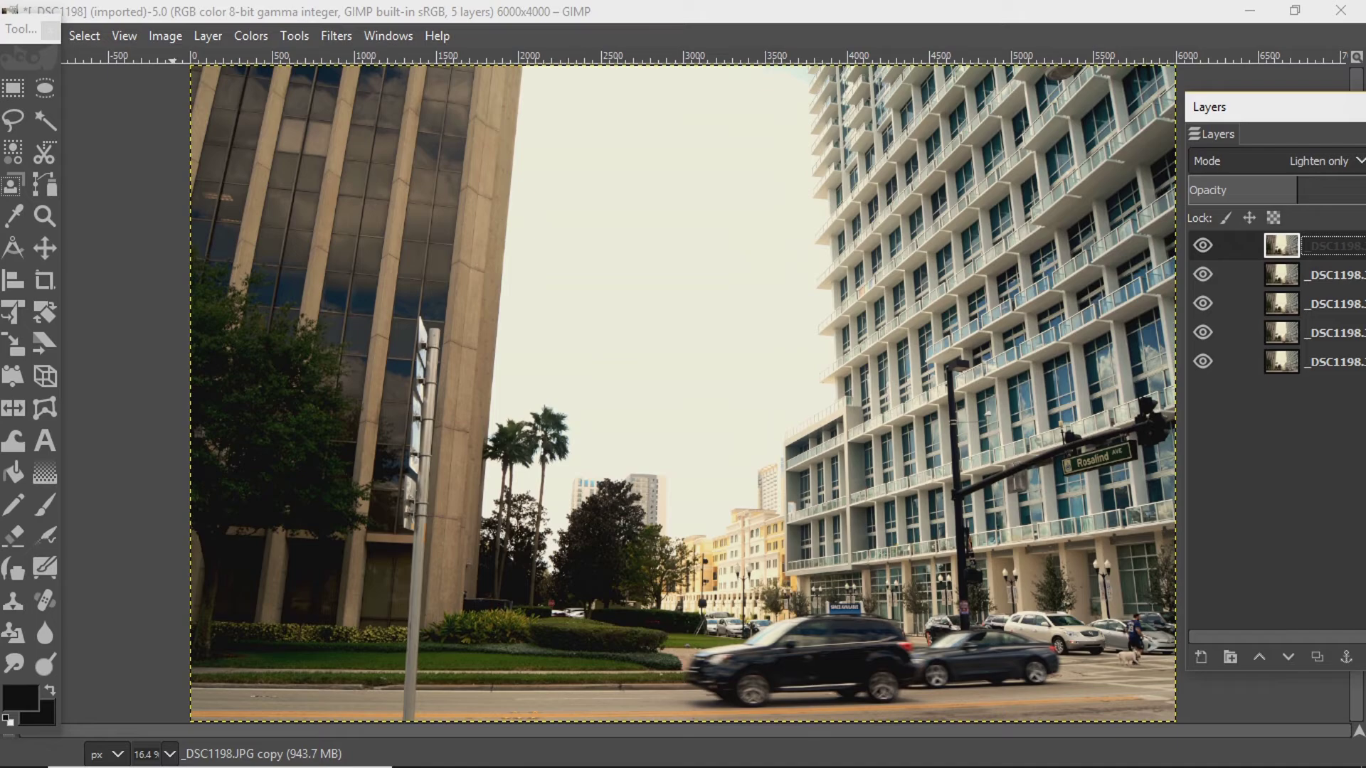